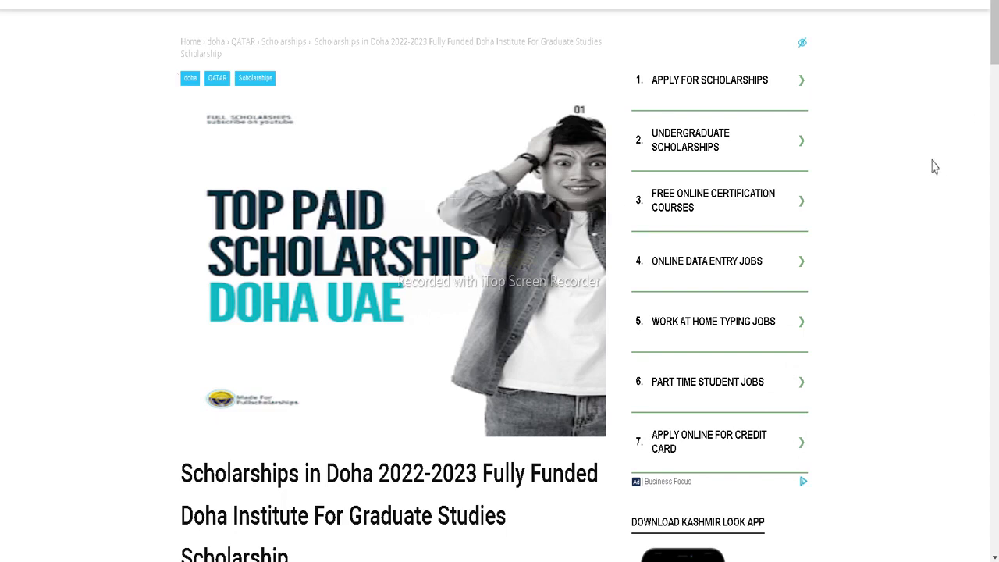
Scroll through the opening of the Doha Institute scholarship article and back up
{"action": "scroll", "coordinate": [935, 167], "scroll_direction": "down", "scroll_amount": 2}
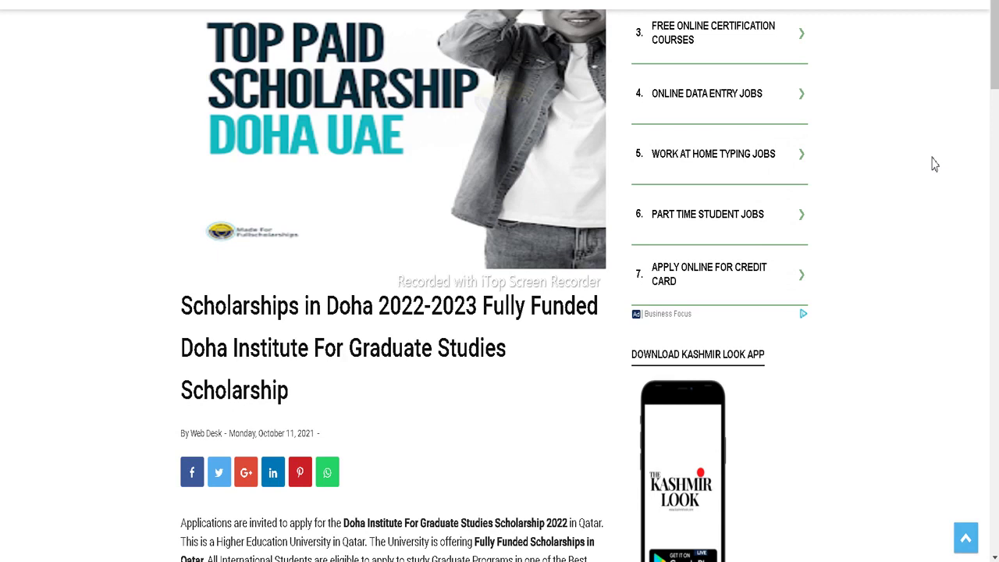
{"action": "scroll", "coordinate": [937, 163], "scroll_direction": "down", "scroll_amount": 1}
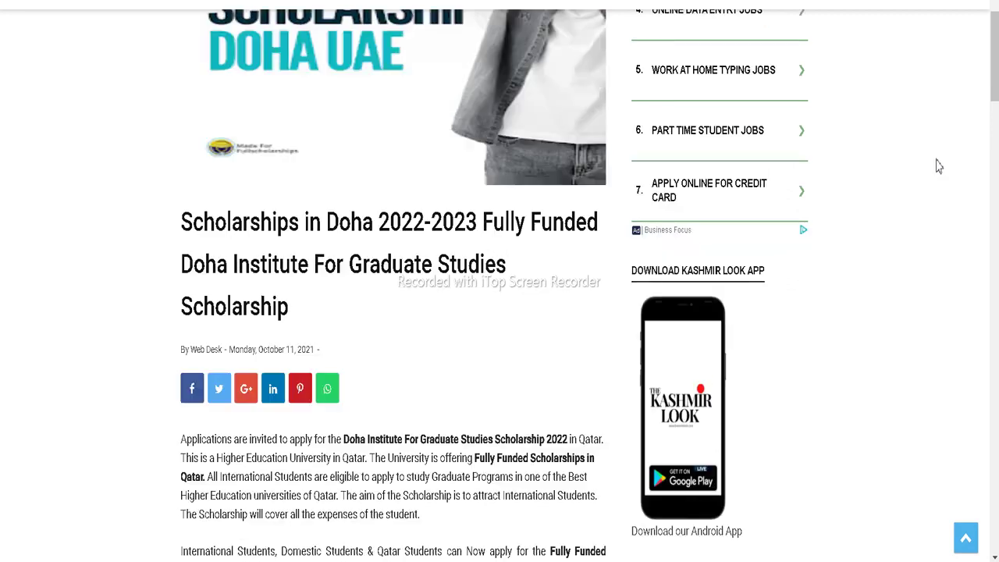
{"action": "scroll", "coordinate": [939, 163], "scroll_direction": "down", "scroll_amount": 1}
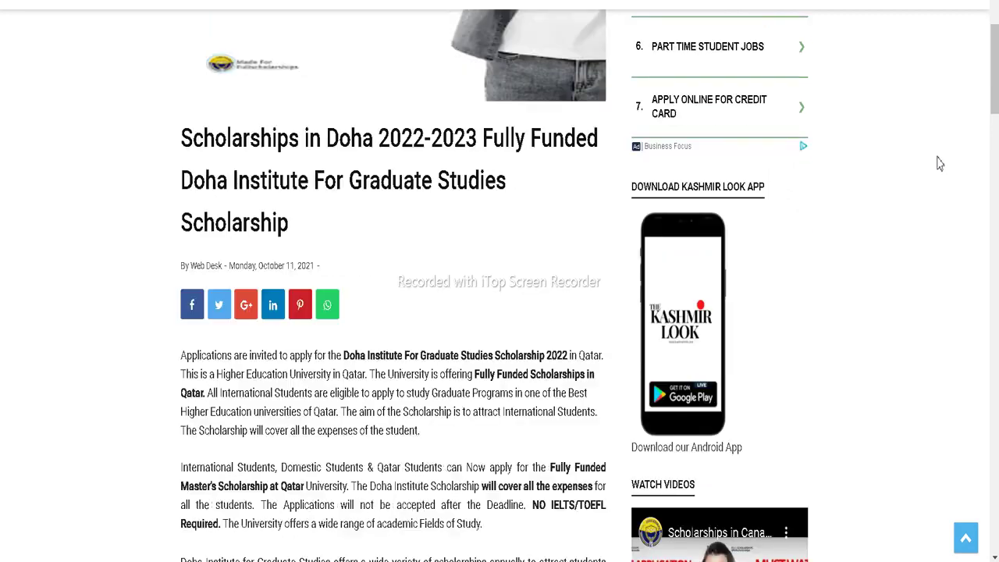
{"action": "scroll", "coordinate": [940, 163], "scroll_direction": "up", "scroll_amount": 4}
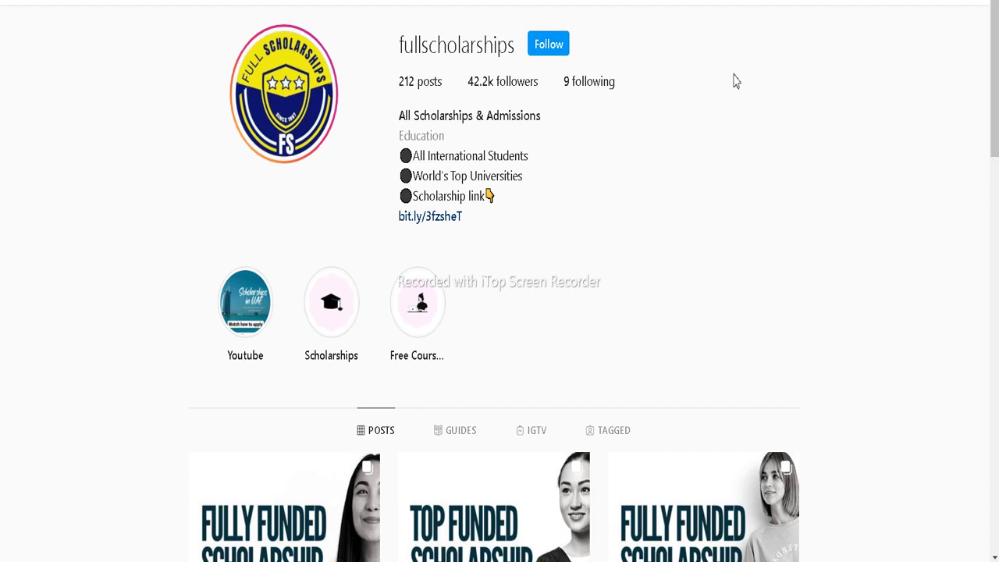
Cycle through the YouTube channel and Instagram profile tabs, ending back on the Doha article
{"action": "key", "text": "ctrl+Tab"}
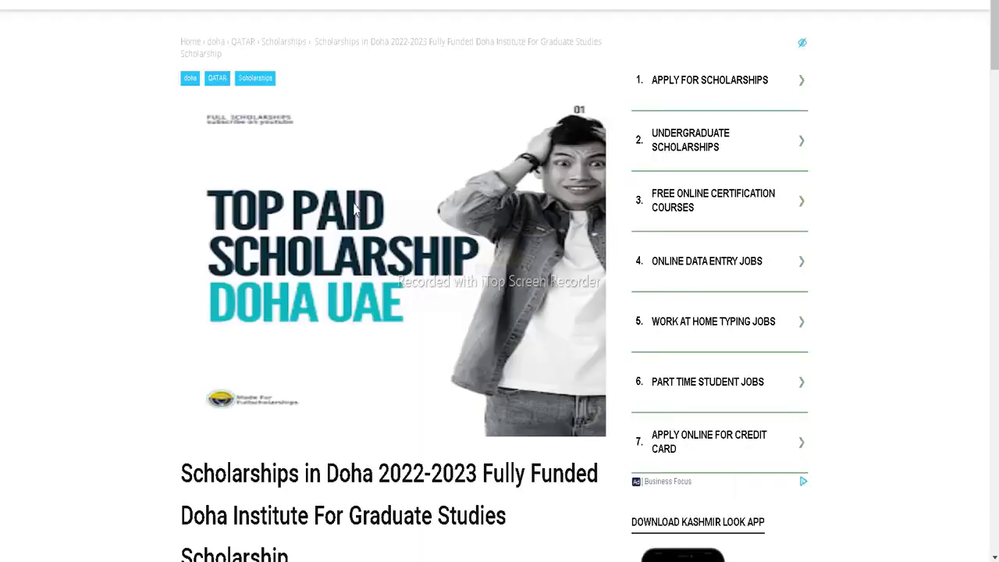
{"action": "key", "text": "ctrl+Tab"}
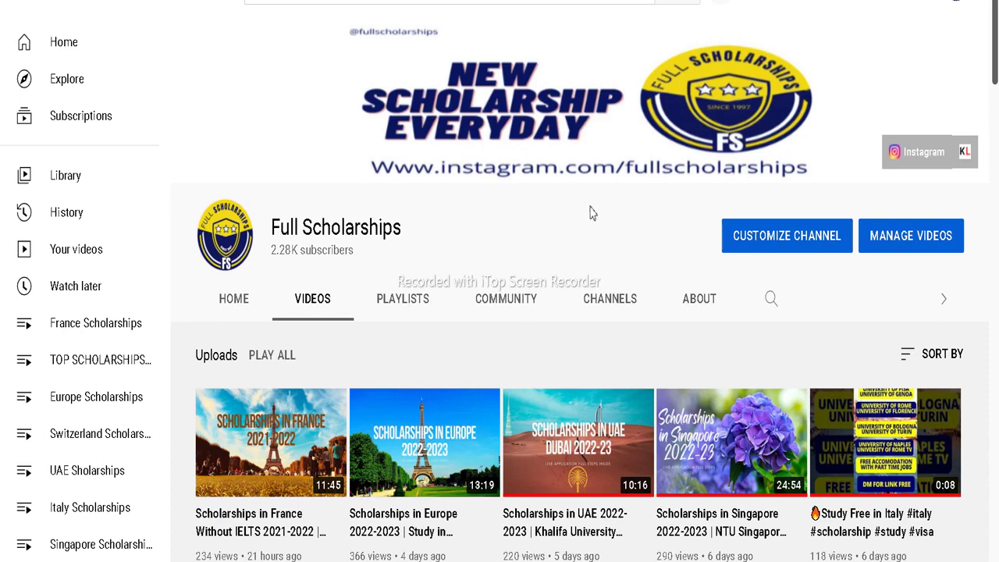
{"action": "key", "text": "ctrl+Tab"}
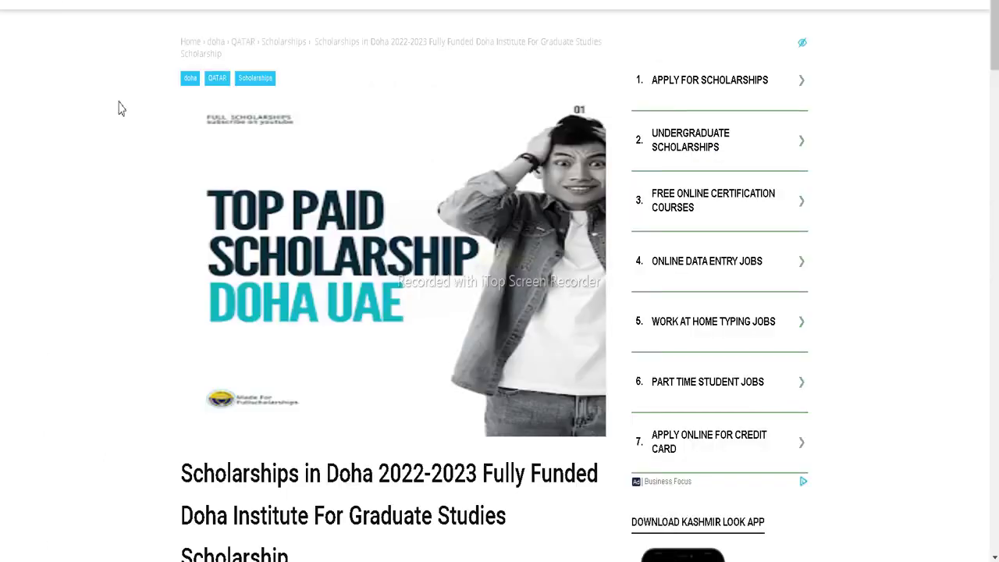
{"action": "key", "text": "ctrl+Tab"}
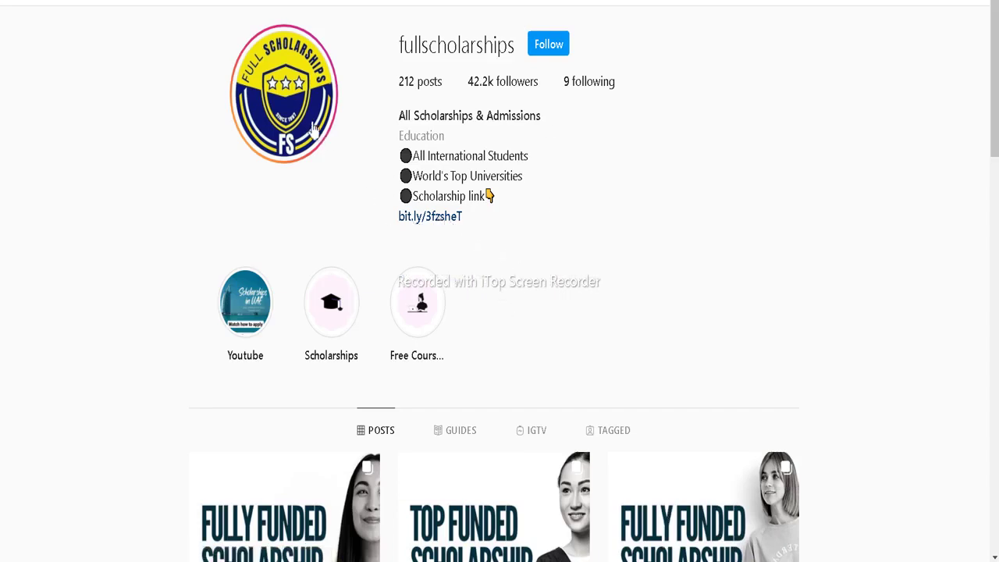
{"action": "key", "text": "ctrl+shift+Tab"}
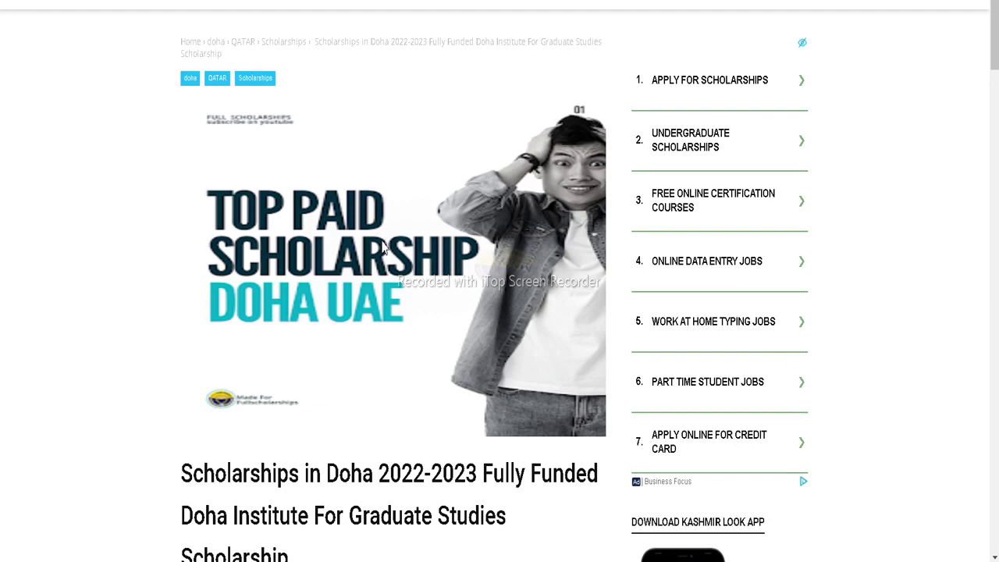
Scroll the article down to the Details, Financial Coverage and Sanad Scholarship sections
{"action": "scroll", "coordinate": [382, 248], "scroll_direction": "down", "scroll_amount": 2}
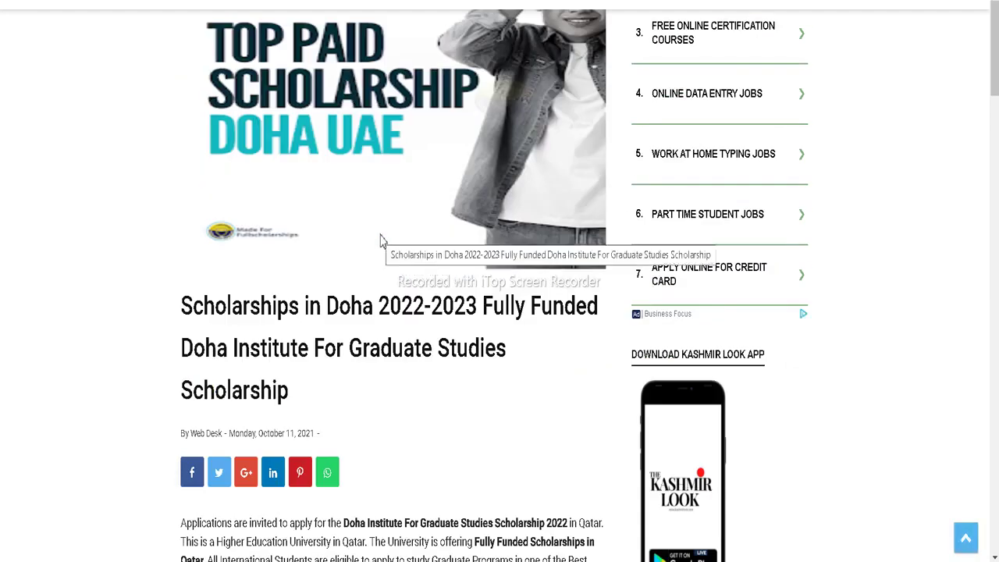
{"action": "scroll", "coordinate": [381, 241], "scroll_direction": "down", "scroll_amount": 1}
{"action": "scroll", "coordinate": [378, 240], "scroll_direction": "down", "scroll_amount": 2}
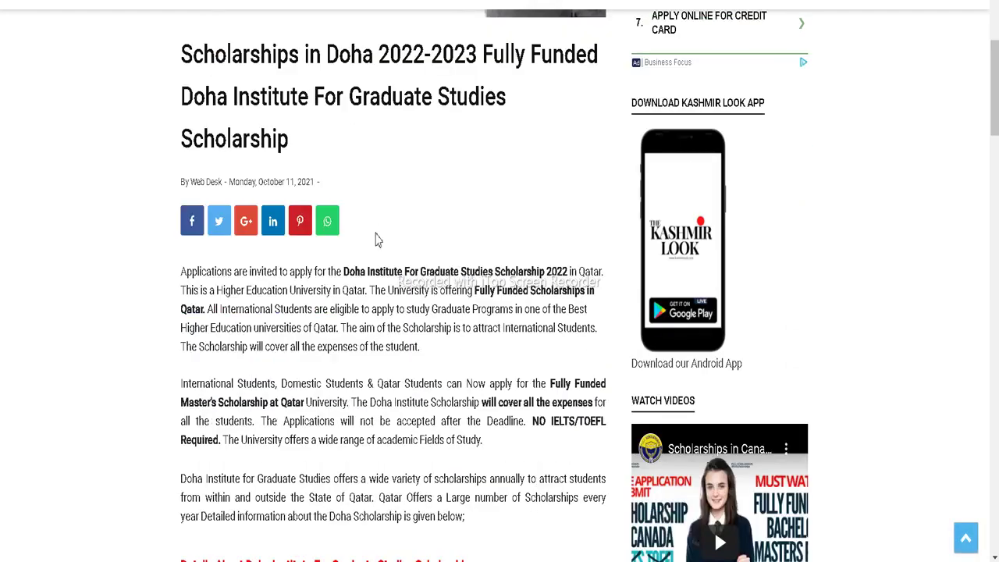
{"action": "scroll", "coordinate": [376, 240], "scroll_direction": "down", "scroll_amount": 2}
{"action": "scroll", "coordinate": [378, 234], "scroll_direction": "down", "scroll_amount": 1}
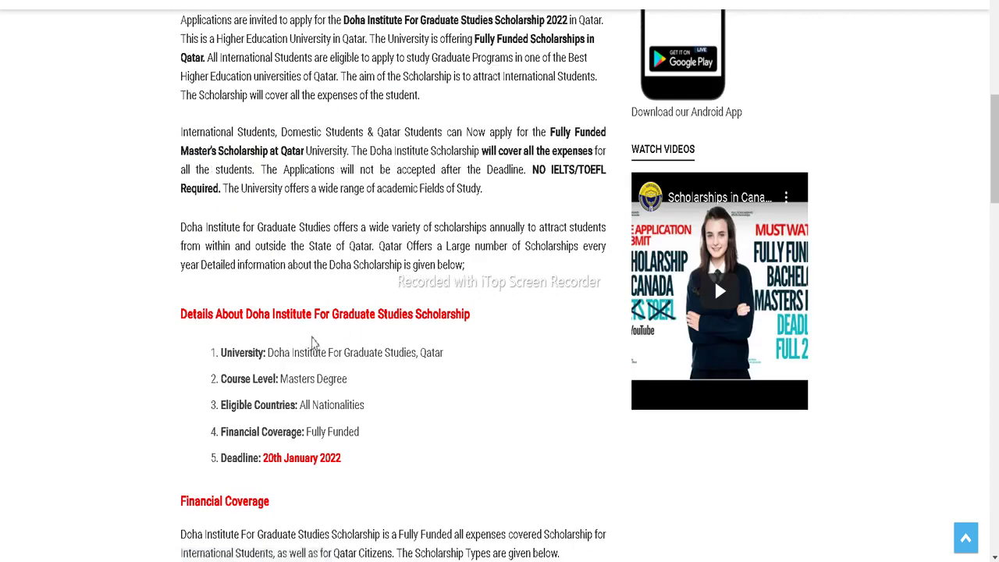
{"action": "scroll", "coordinate": [286, 338], "scroll_direction": "down", "scroll_amount": 2}
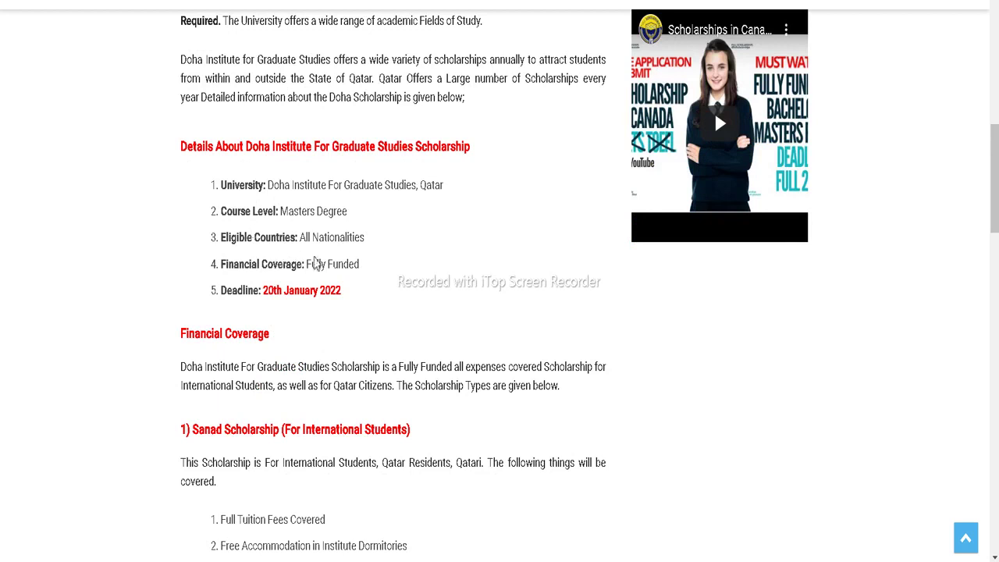
{"action": "scroll", "coordinate": [378, 251], "scroll_direction": "down", "scroll_amount": 1}
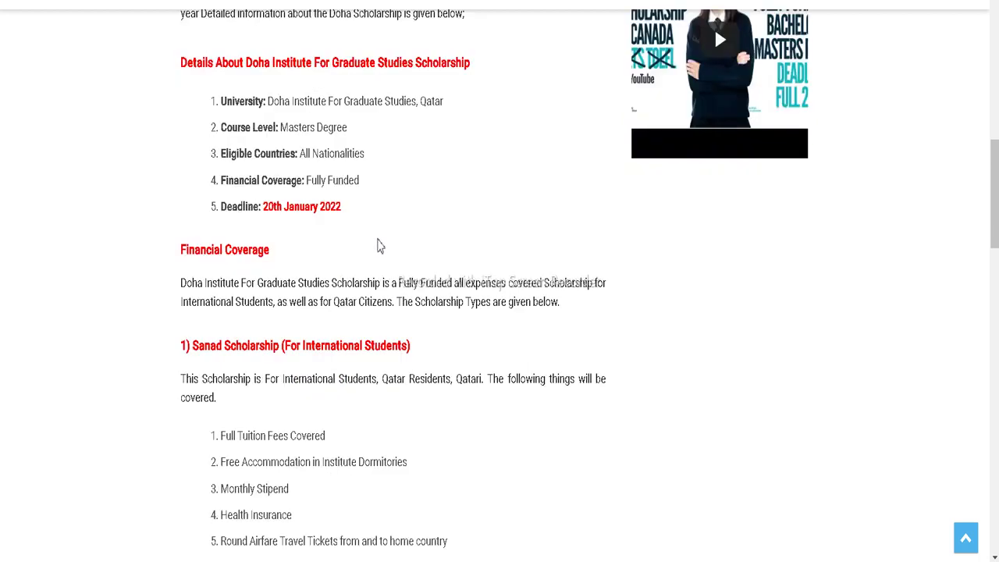
{"action": "scroll", "coordinate": [379, 246], "scroll_direction": "down", "scroll_amount": 1}
{"action": "scroll", "coordinate": [379, 245], "scroll_direction": "down", "scroll_amount": 3}
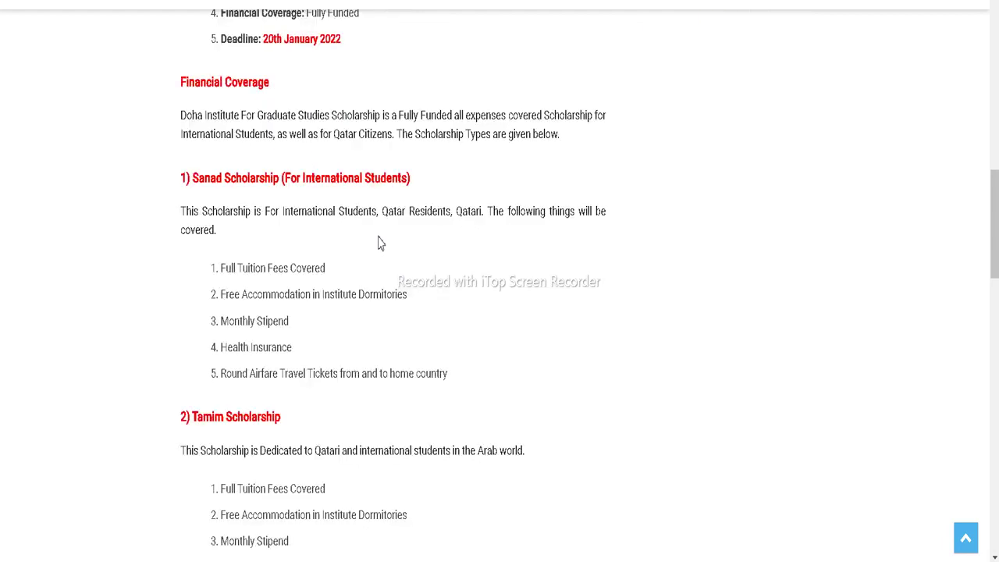
{"action": "scroll", "coordinate": [378, 242], "scroll_direction": "up", "scroll_amount": 1}
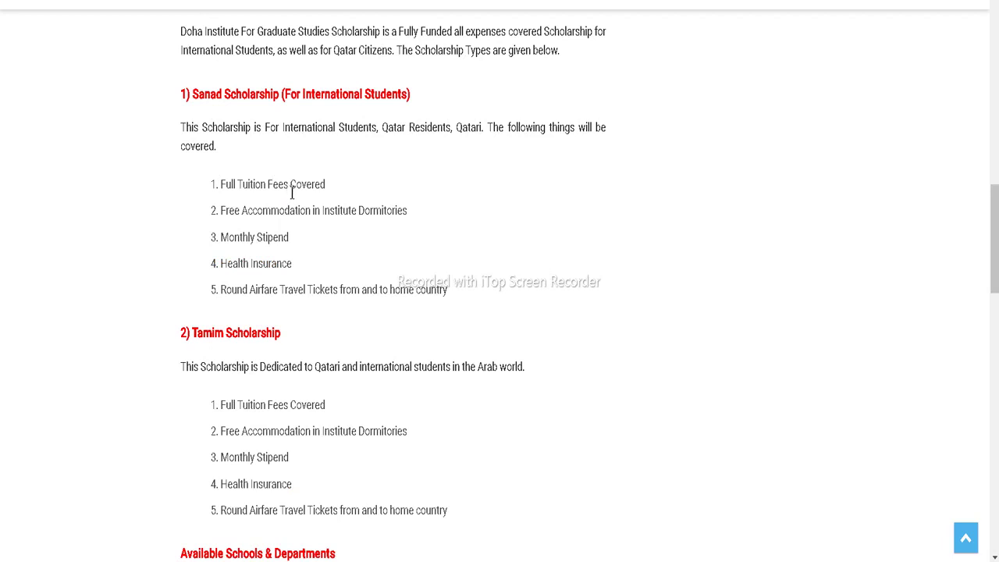
{"action": "scroll", "coordinate": [291, 193], "scroll_direction": "down", "scroll_amount": 1}
{"action": "scroll", "coordinate": [296, 187], "scroll_direction": "up", "scroll_amount": 1}
Scroll past Eligibility Criteria and Required Documents to the Deadline and How to Apply section
{"action": "scroll", "coordinate": [283, 177], "scroll_direction": "down", "scroll_amount": 1}
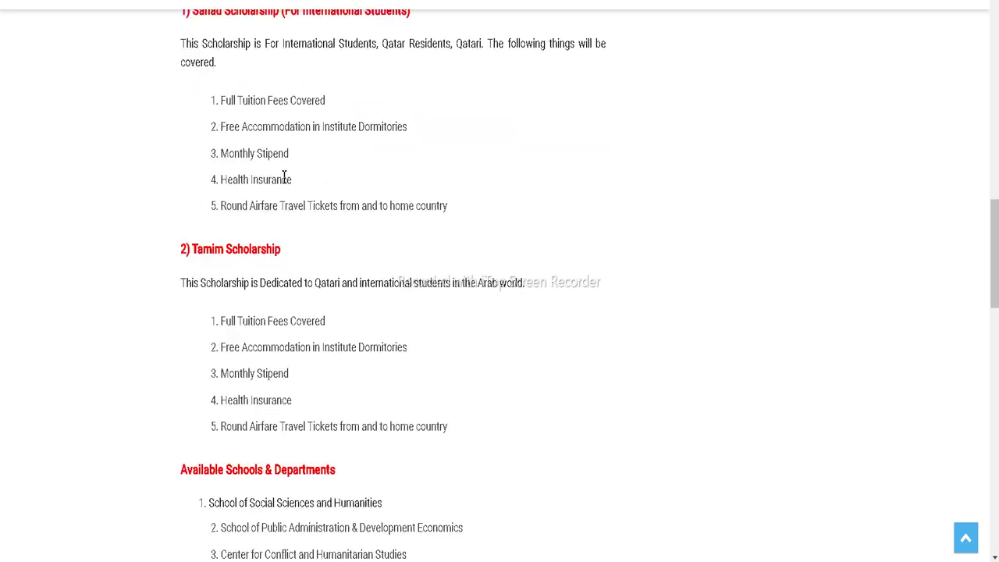
{"action": "scroll", "coordinate": [283, 175], "scroll_direction": "down", "scroll_amount": 1}
{"action": "scroll", "coordinate": [283, 174], "scroll_direction": "down", "scroll_amount": 3}
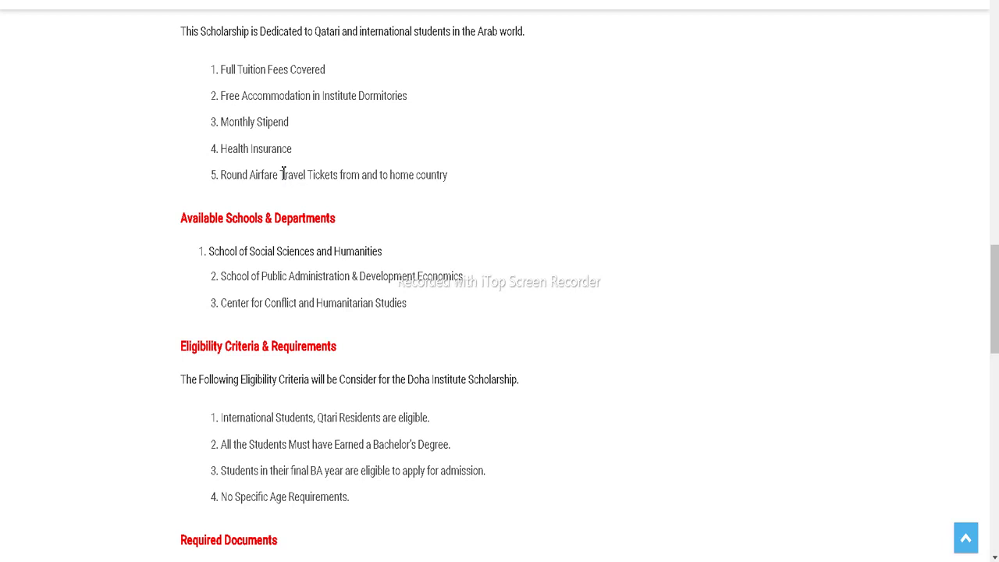
{"action": "scroll", "coordinate": [284, 175], "scroll_direction": "down", "scroll_amount": 1}
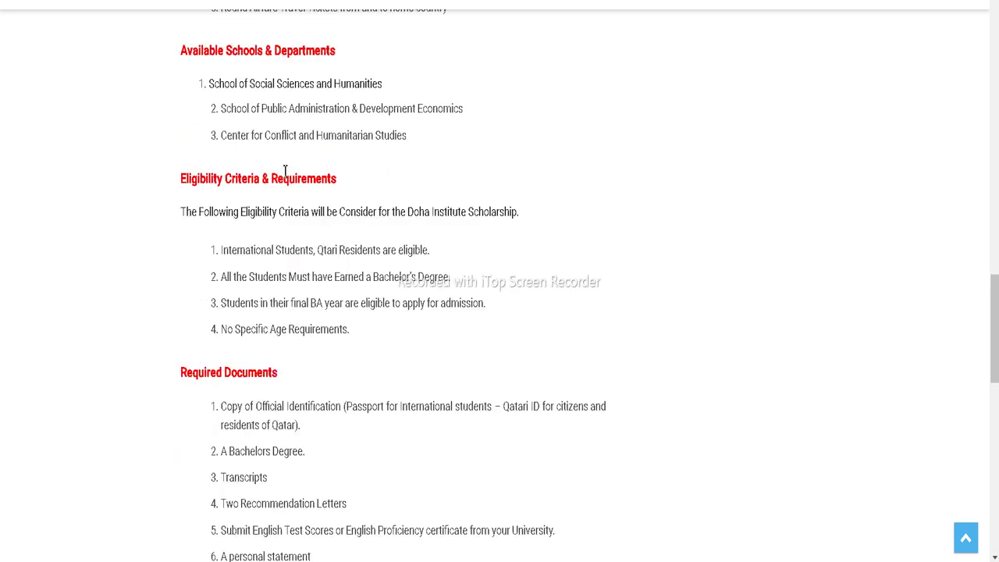
{"action": "scroll", "coordinate": [283, 170], "scroll_direction": "down", "scroll_amount": 1}
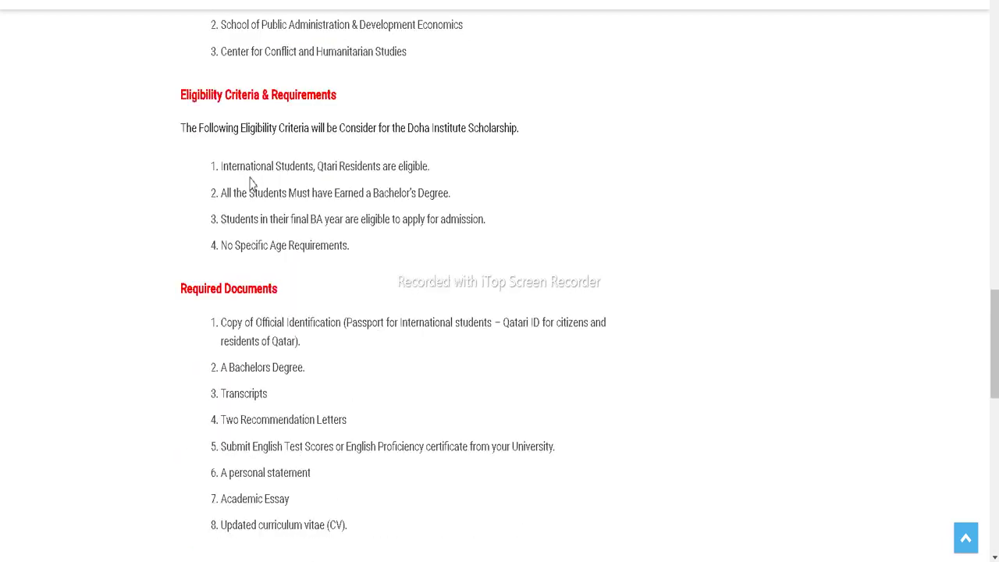
{"action": "scroll", "coordinate": [265, 176], "scroll_direction": "down", "scroll_amount": 4}
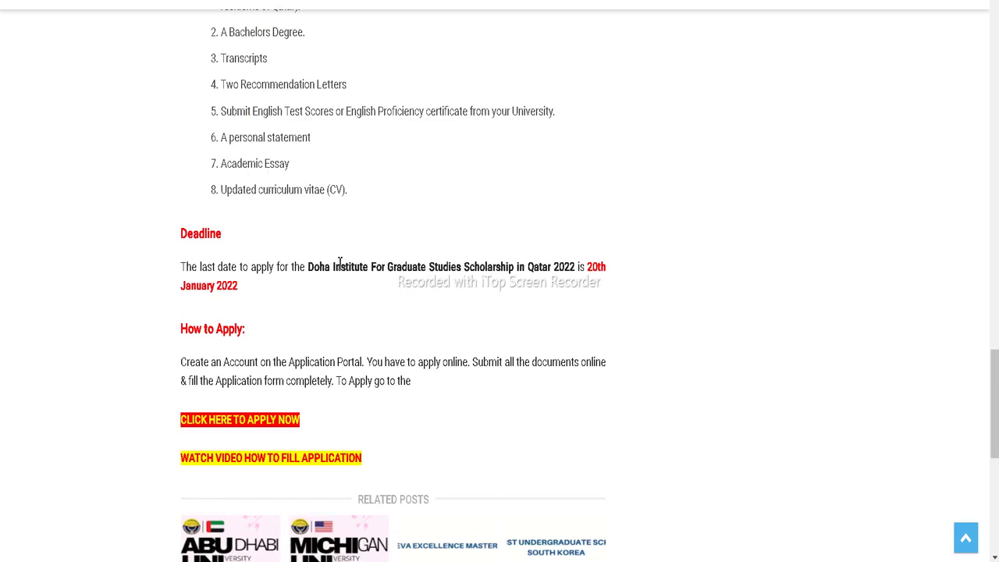
{"action": "scroll", "coordinate": [368, 254], "scroll_direction": "down", "scroll_amount": 2}
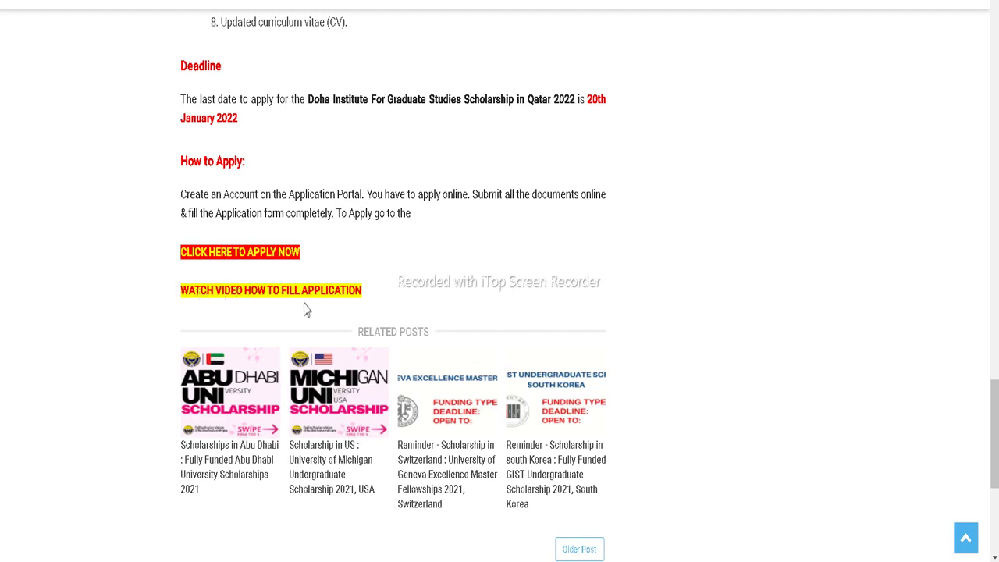
Follow the article's apply link to the Doha Institute site and go to the Apply page
{"action": "left_click", "coordinate": [242, 255]}
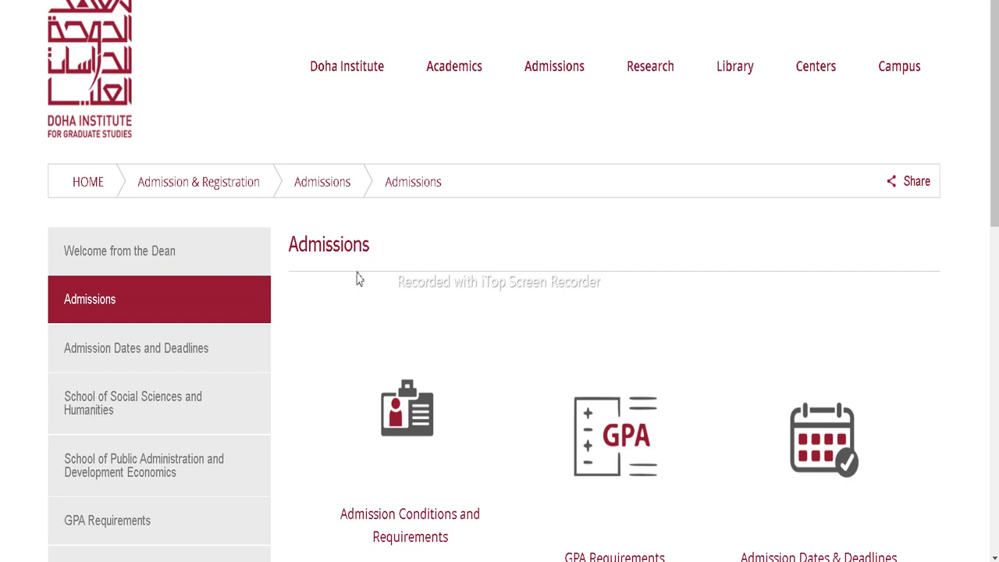
{"action": "scroll", "coordinate": [358, 280], "scroll_direction": "down", "scroll_amount": 3}
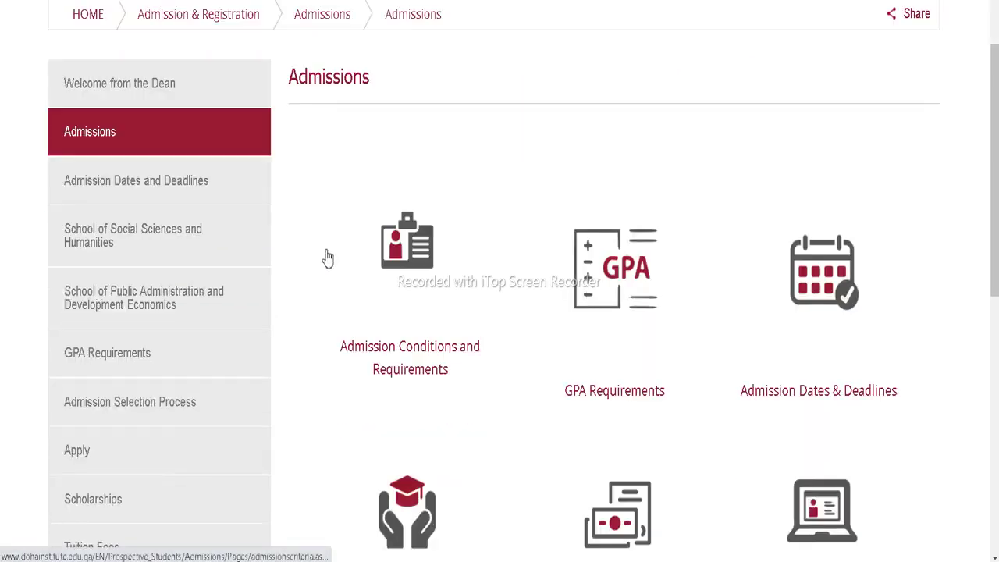
{"action": "scroll", "coordinate": [359, 249], "scroll_direction": "down", "scroll_amount": 1}
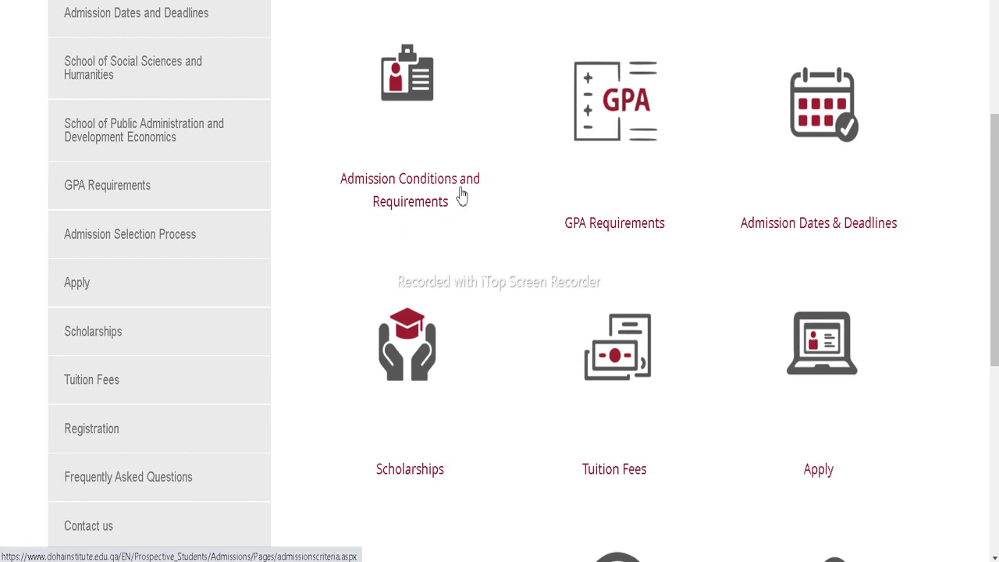
{"action": "scroll", "coordinate": [664, 190], "scroll_direction": "down", "scroll_amount": 1}
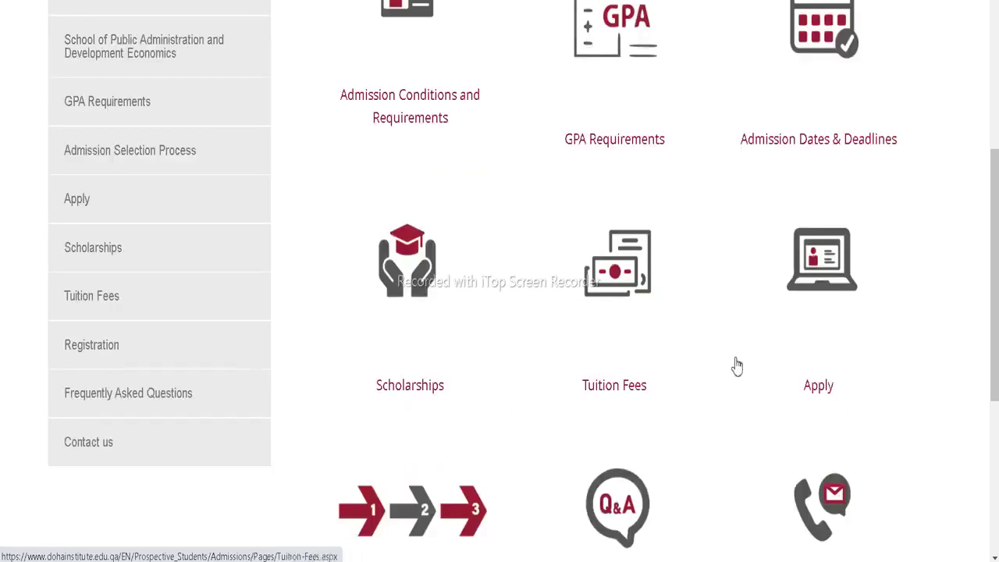
{"action": "scroll", "coordinate": [758, 326], "scroll_direction": "down", "scroll_amount": 1}
{"action": "scroll", "coordinate": [832, 239], "scroll_direction": "down", "scroll_amount": 1}
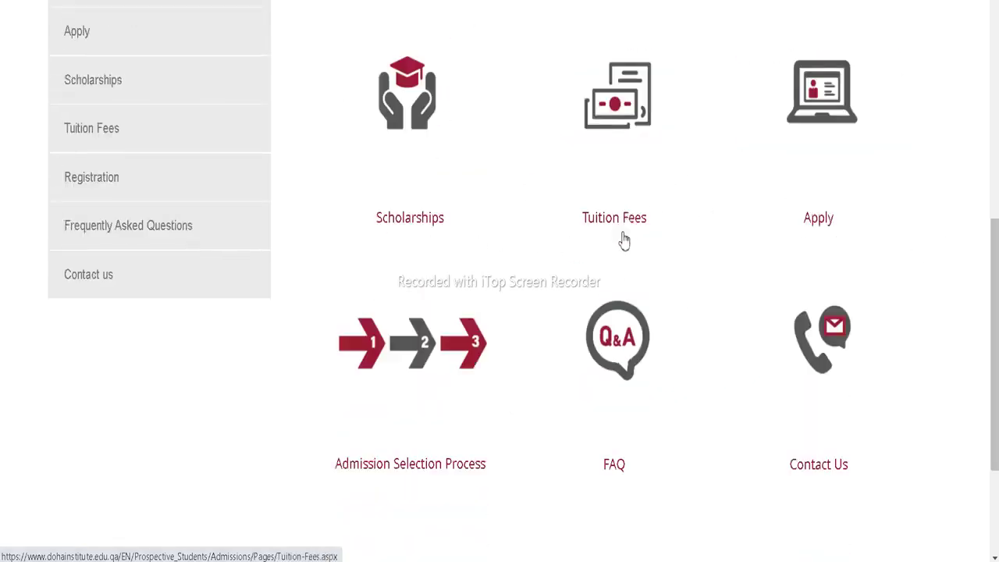
{"action": "left_click", "coordinate": [835, 115]}
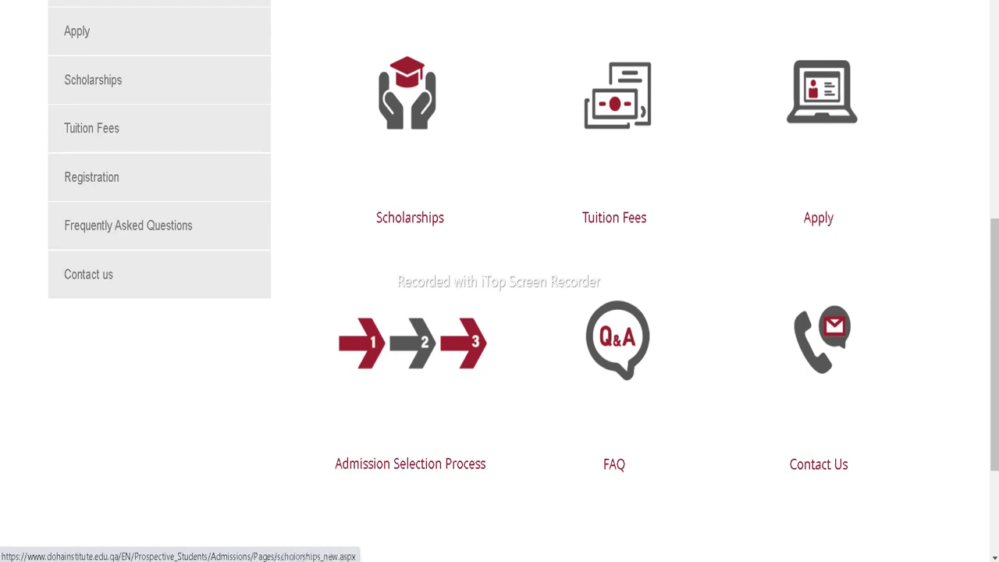
Scroll the Apply page past the instructions and attachments list to the online admission application link
{"action": "mouse_move", "coordinate": [400, 242]}
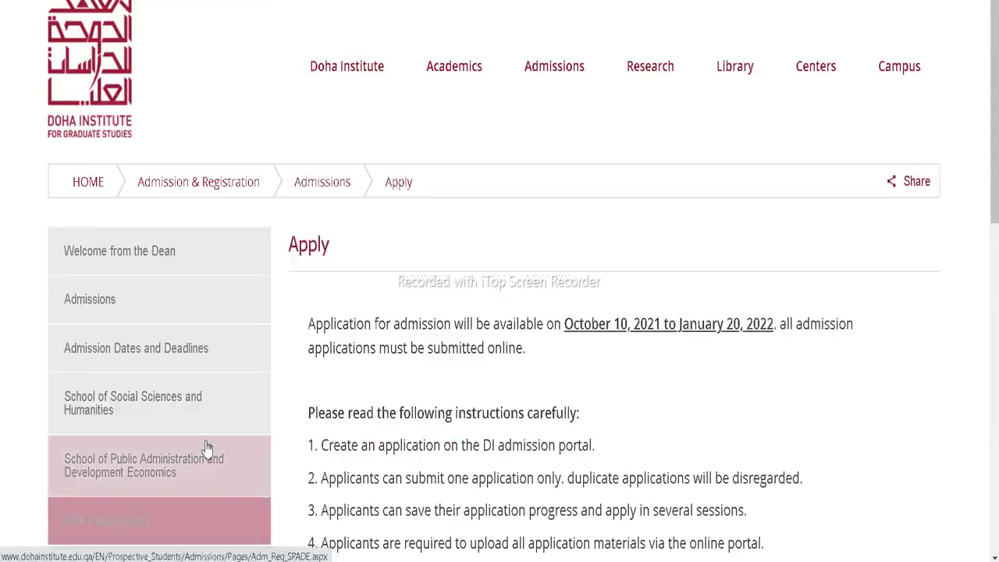
{"action": "scroll", "coordinate": [323, 384], "scroll_direction": "down", "scroll_amount": 2}
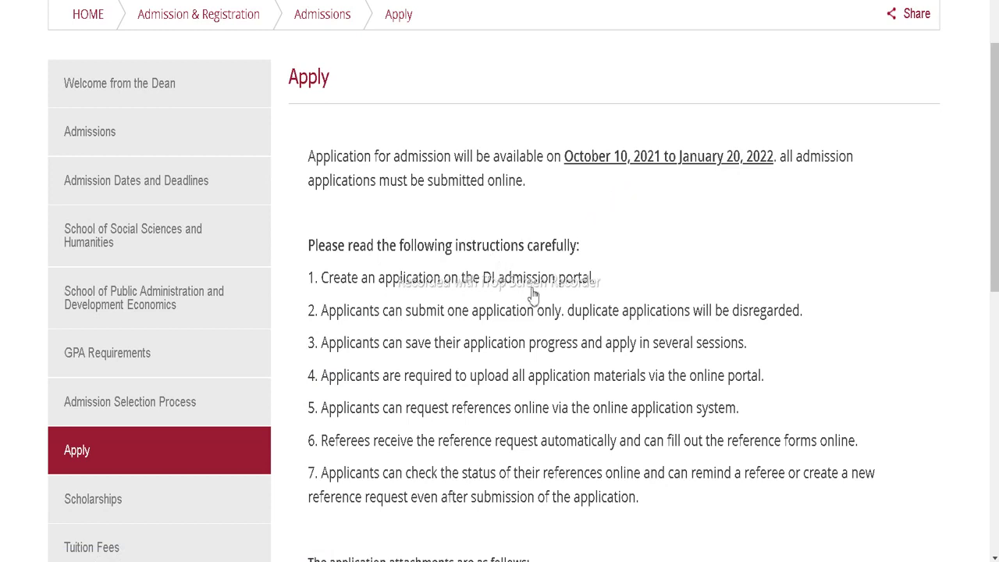
{"action": "scroll", "coordinate": [528, 296], "scroll_direction": "down", "scroll_amount": 1}
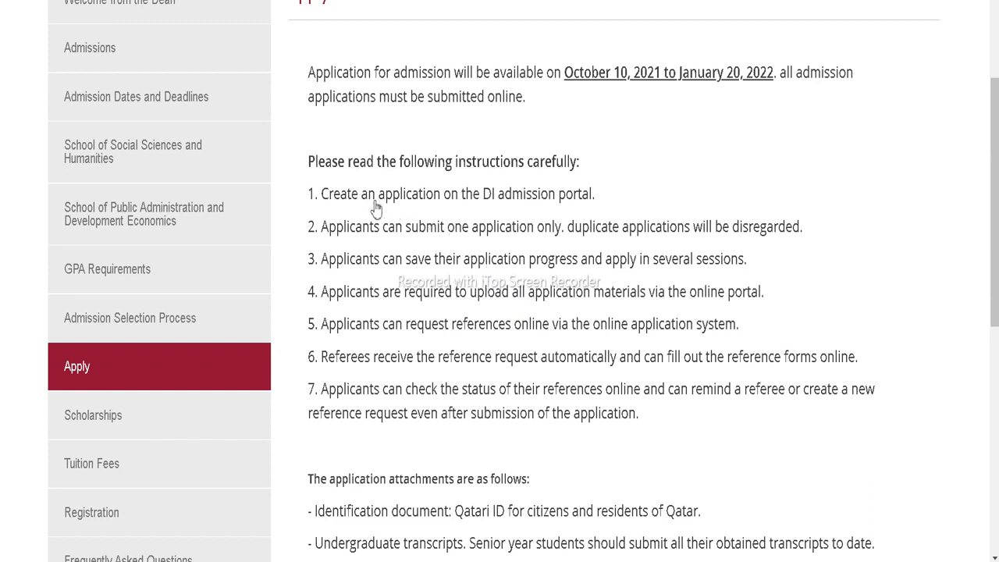
{"action": "scroll", "coordinate": [344, 199], "scroll_direction": "down", "scroll_amount": 2}
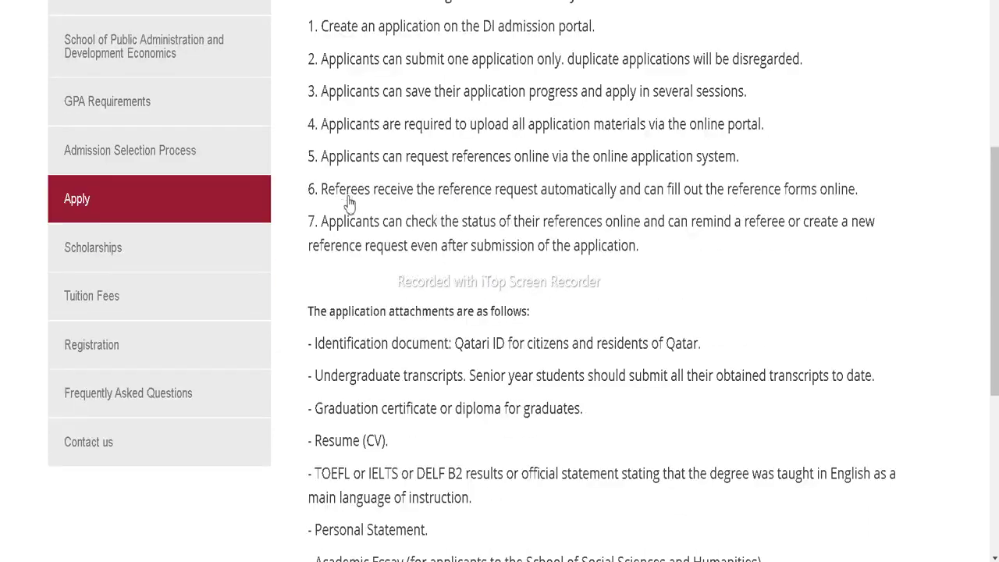
{"action": "scroll", "coordinate": [350, 201], "scroll_direction": "down", "scroll_amount": 2}
{"action": "scroll", "coordinate": [390, 176], "scroll_direction": "down", "scroll_amount": 2}
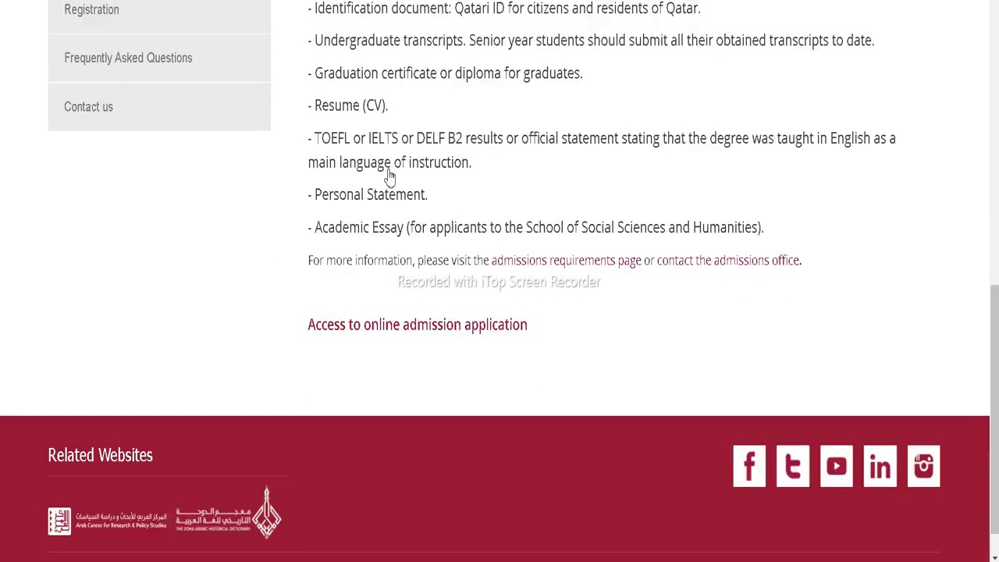
{"action": "scroll", "coordinate": [390, 178], "scroll_direction": "down", "scroll_amount": 1}
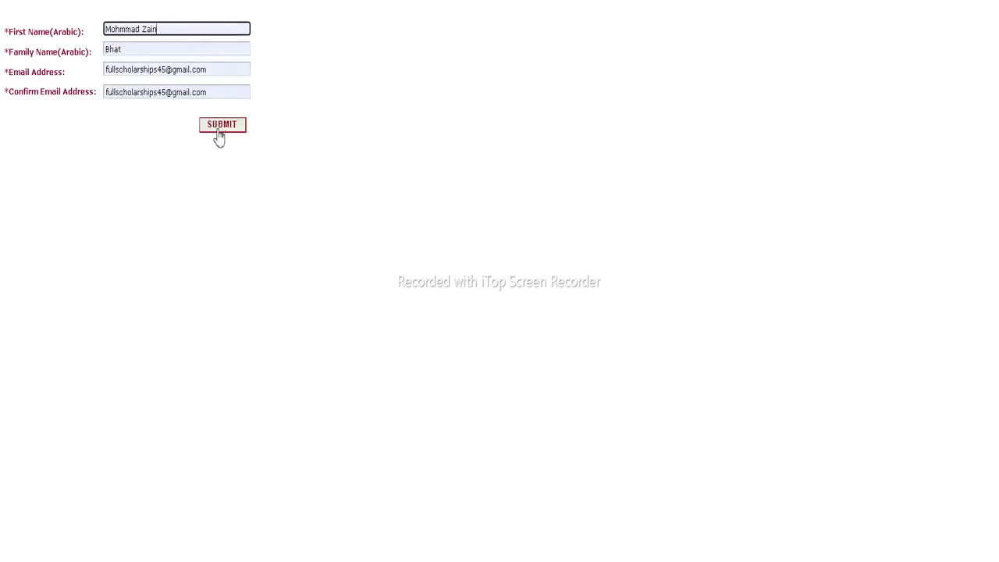
Submit the new-applicant registration with the Arabic first and family names and e-mail
{"action": "left_click", "coordinate": [220, 129]}
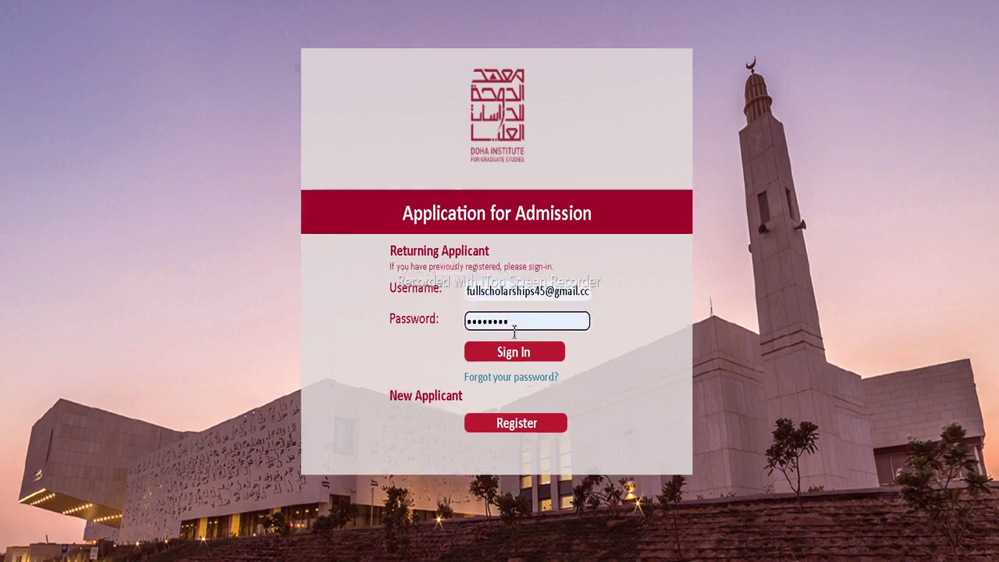
Sign in, create a new application, and start it past the Admission Instructions page
{"action": "left_click", "coordinate": [516, 351]}
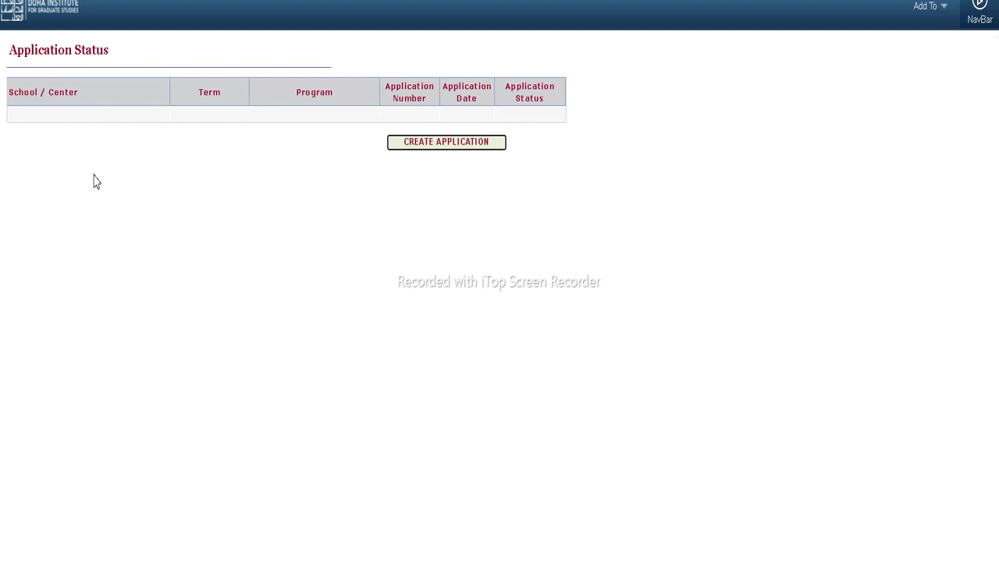
{"action": "left_click", "coordinate": [418, 147]}
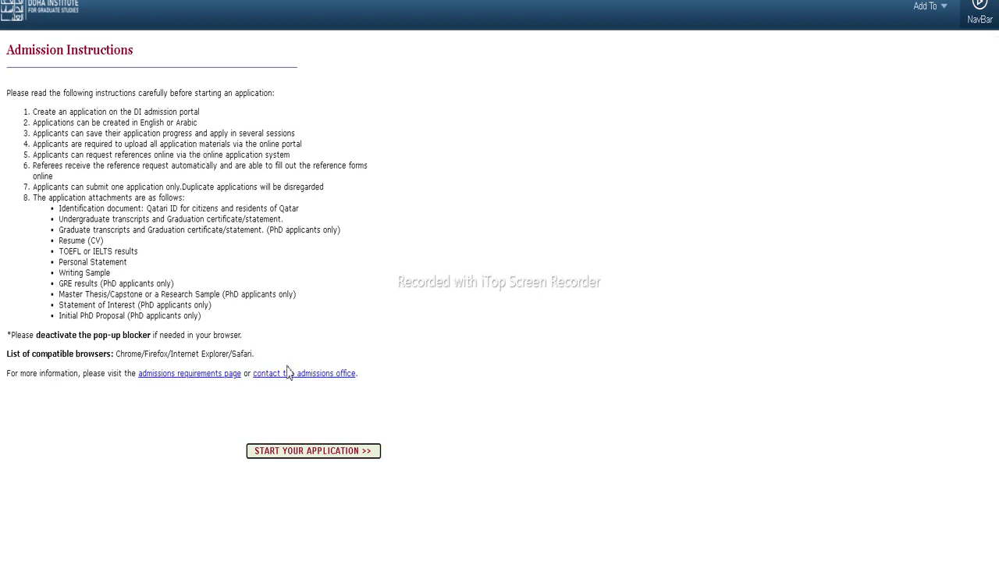
{"action": "left_click", "coordinate": [314, 461]}
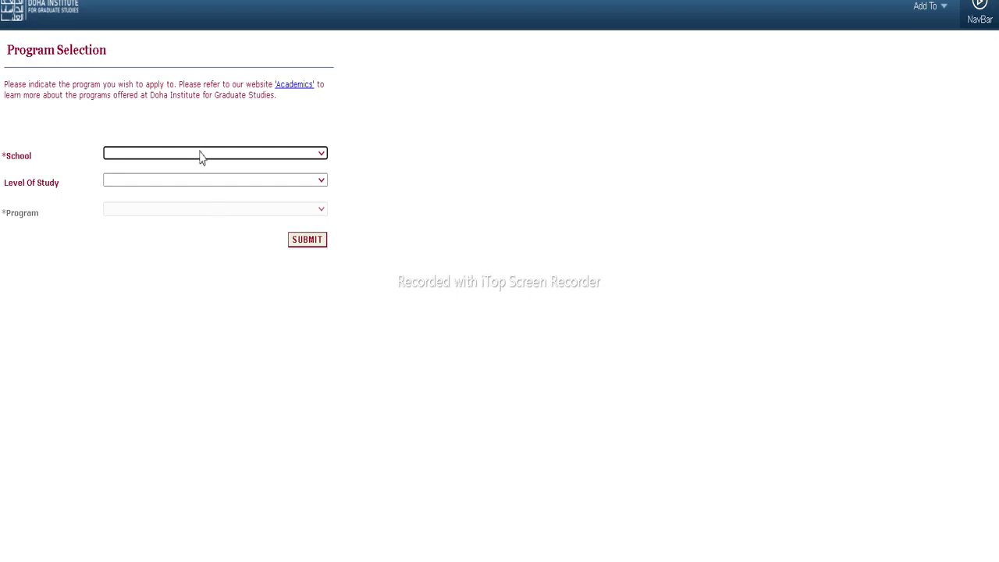
Select School of Social Sciences and Humanities, Master level and the Journalism program, then submit
{"action": "left_click", "coordinate": [201, 153]}
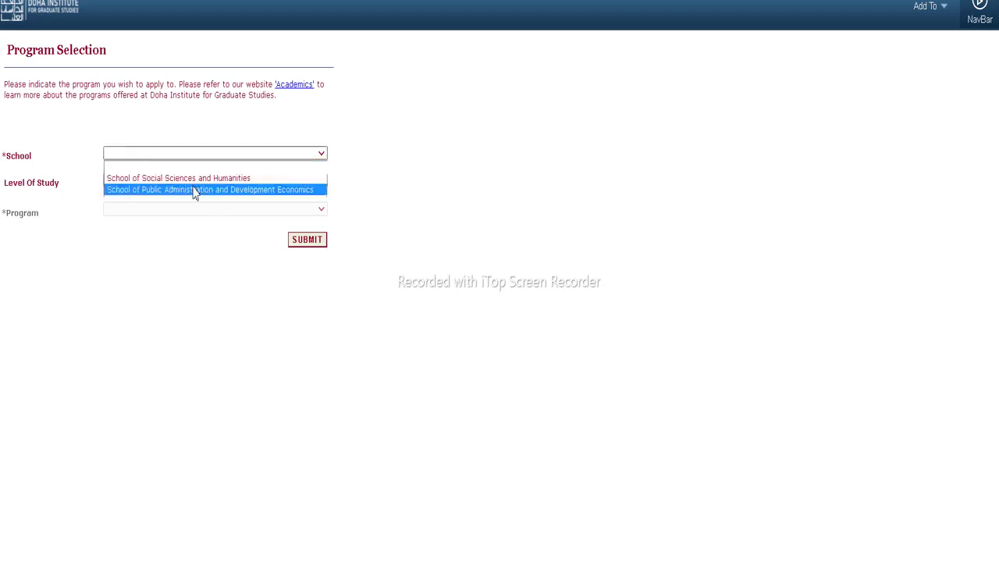
{"action": "left_click", "coordinate": [193, 178]}
{"action": "left_click", "coordinate": [186, 182]}
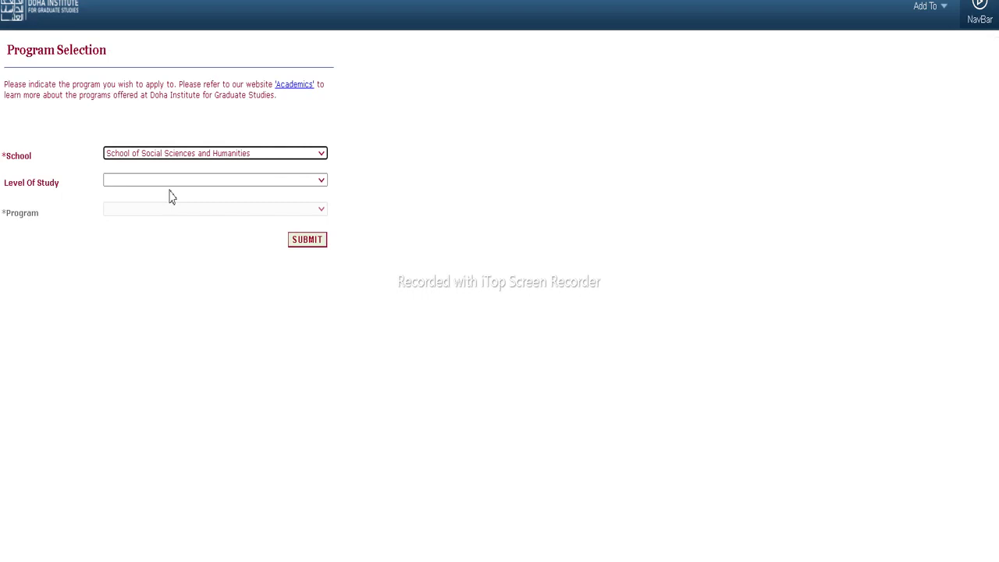
{"action": "left_click", "coordinate": [165, 182]}
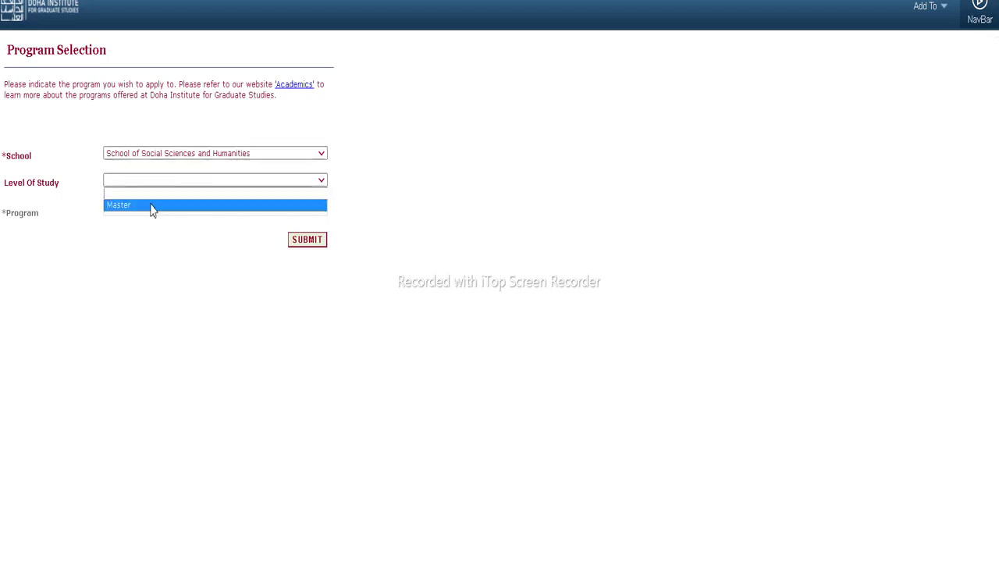
{"action": "left_click", "coordinate": [160, 207]}
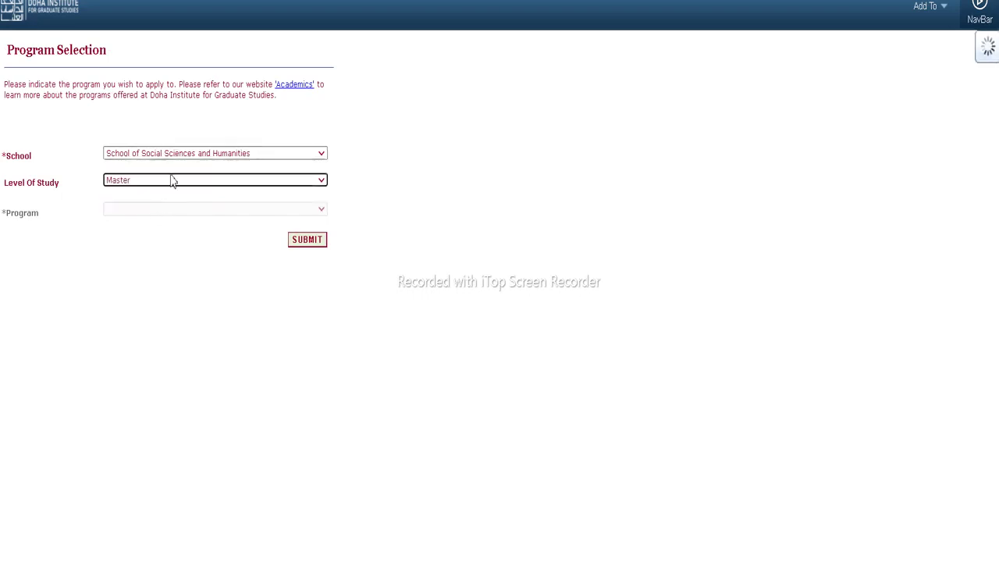
{"action": "left_click", "coordinate": [159, 214]}
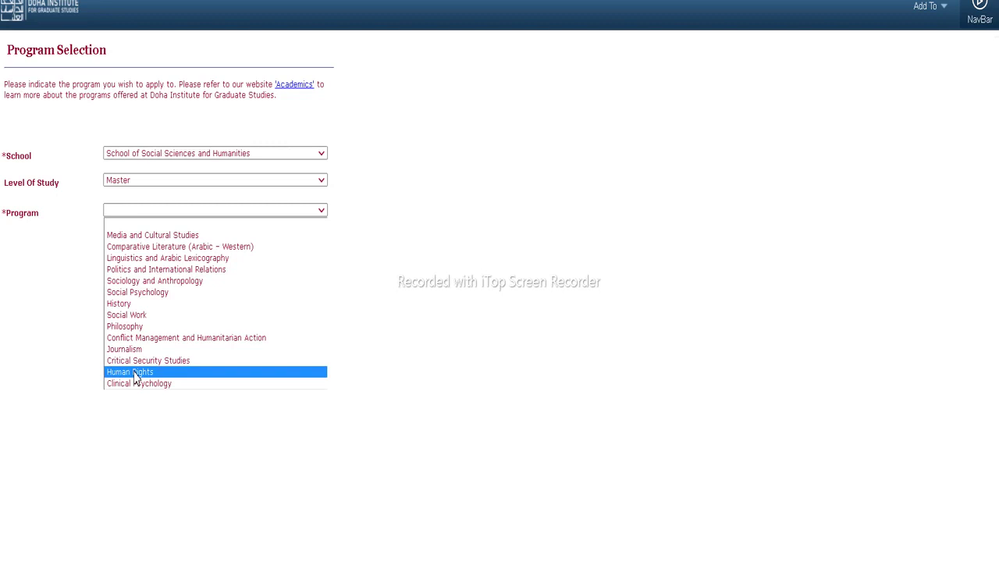
{"action": "left_click", "coordinate": [135, 353]}
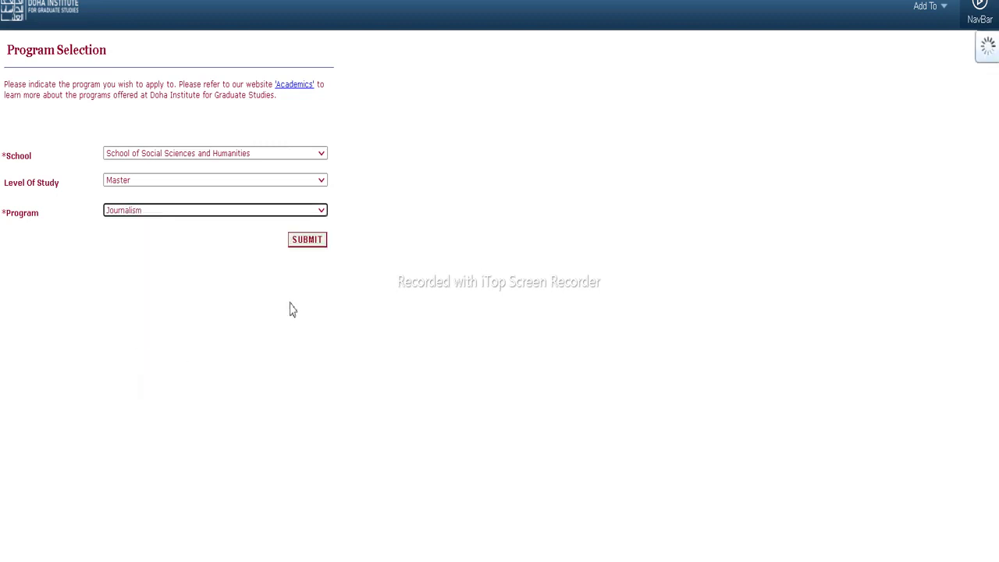
{"action": "left_click", "coordinate": [311, 244]}
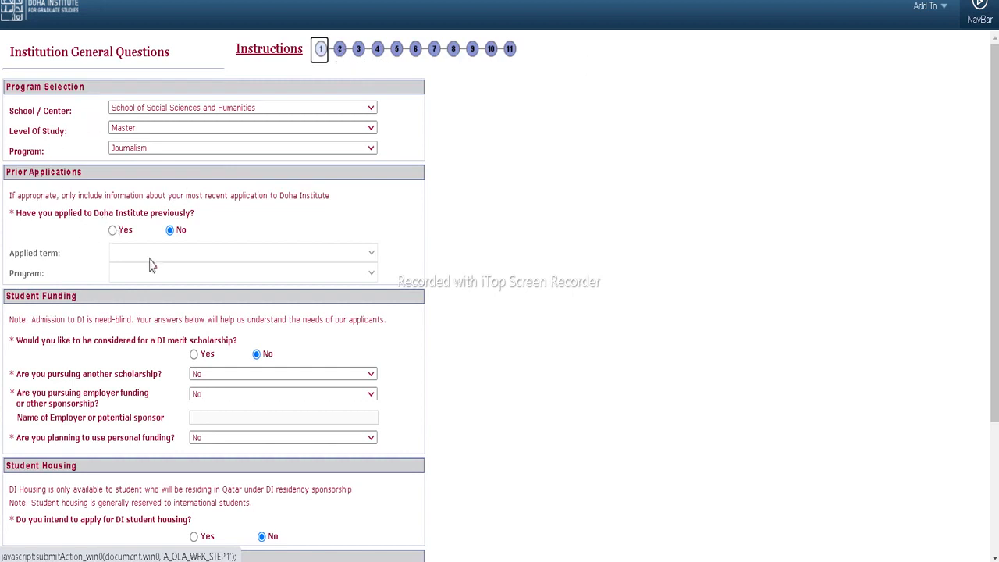
Answer Yes for DI merit scholarship and student housing, No for another scholarship, and continue
{"action": "scroll", "coordinate": [152, 266], "scroll_direction": "down", "scroll_amount": 2}
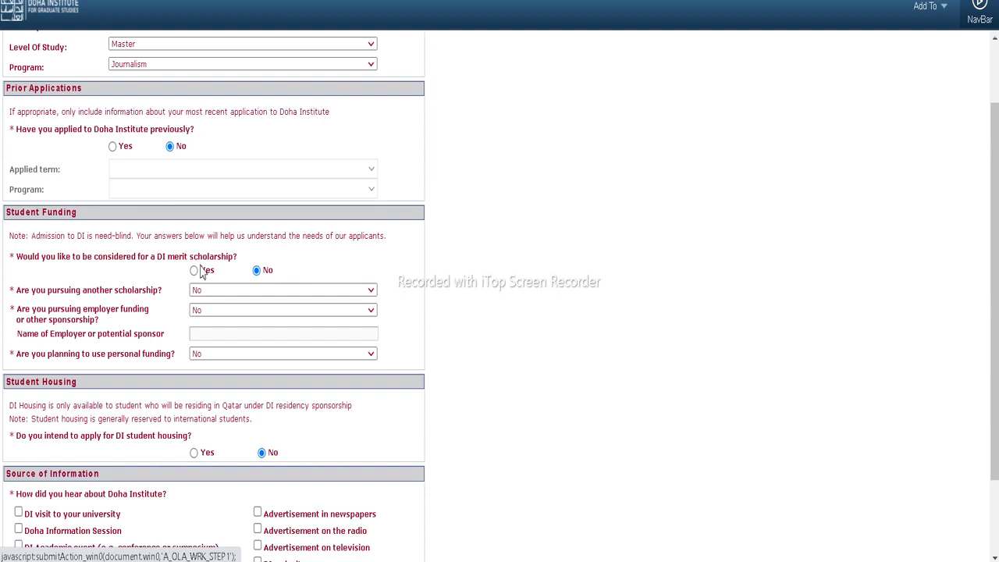
{"action": "left_click", "coordinate": [195, 270]}
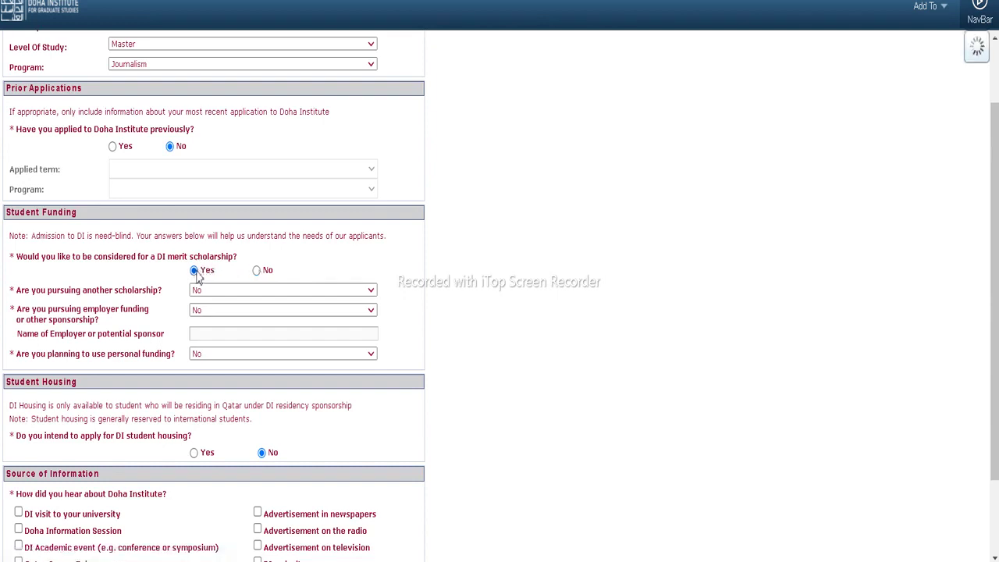
{"action": "left_click", "coordinate": [205, 290]}
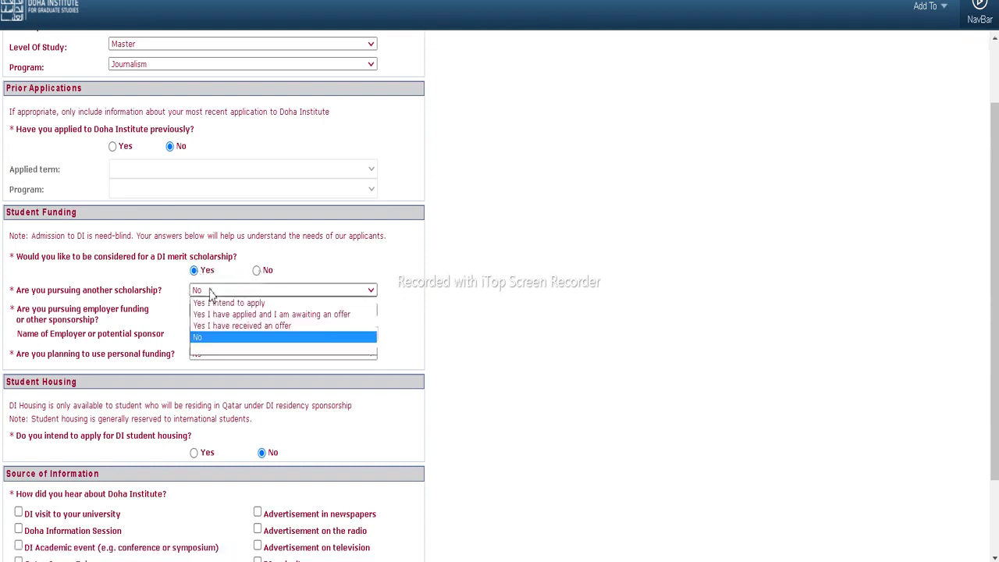
{"action": "left_click", "coordinate": [199, 339]}
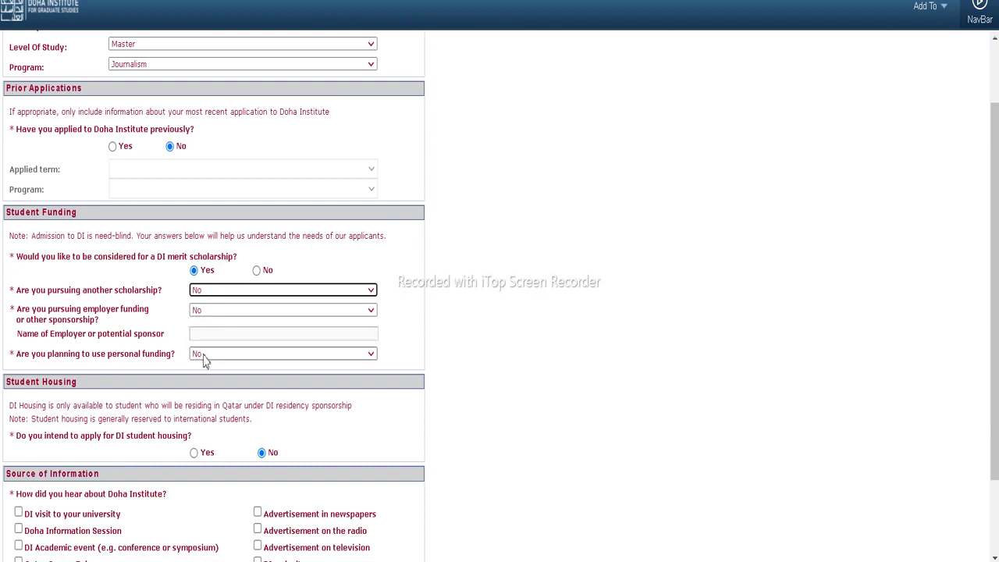
{"action": "scroll", "coordinate": [205, 371], "scroll_direction": "down", "scroll_amount": 1}
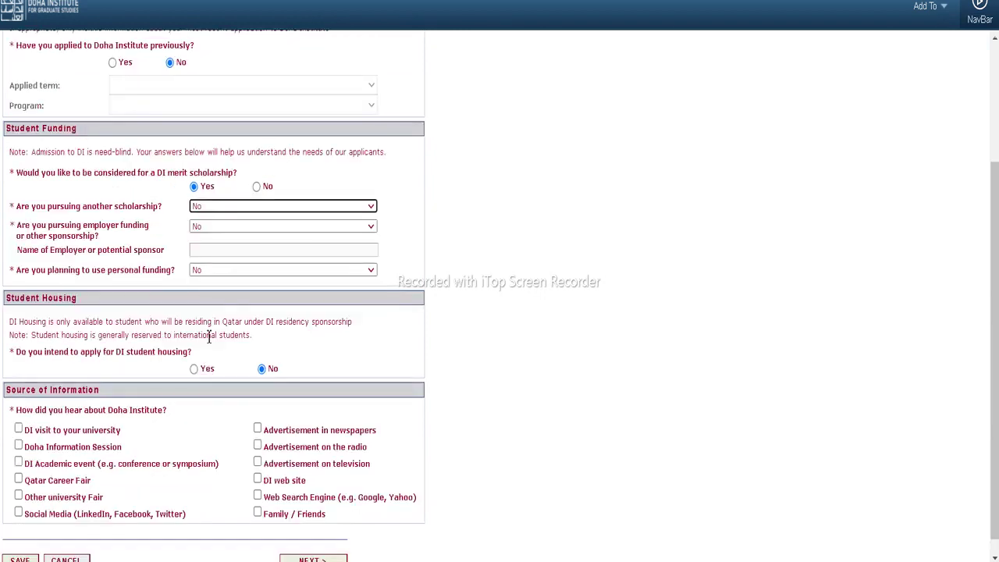
{"action": "scroll", "coordinate": [167, 332], "scroll_direction": "down", "scroll_amount": 1}
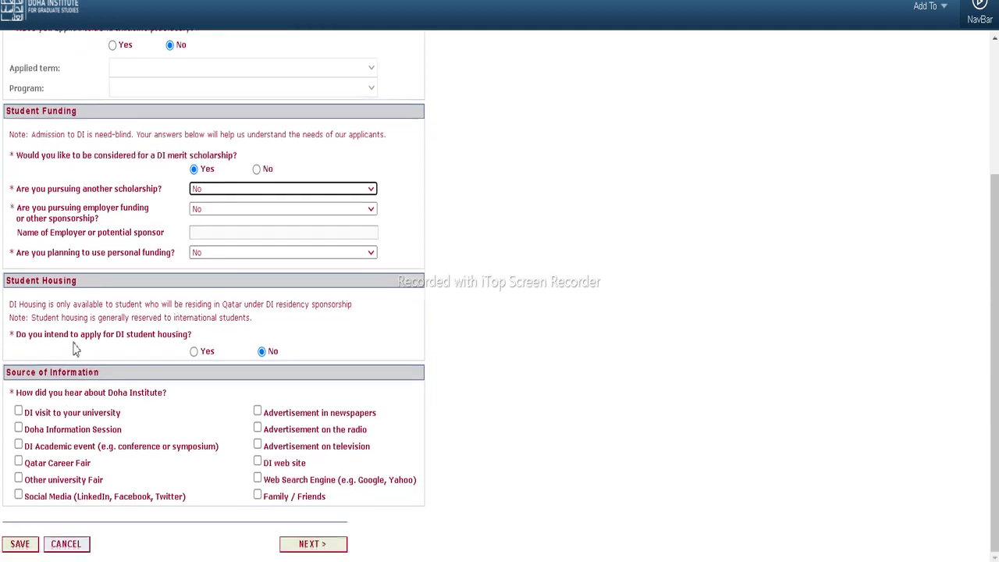
{"action": "left_click", "coordinate": [194, 353]}
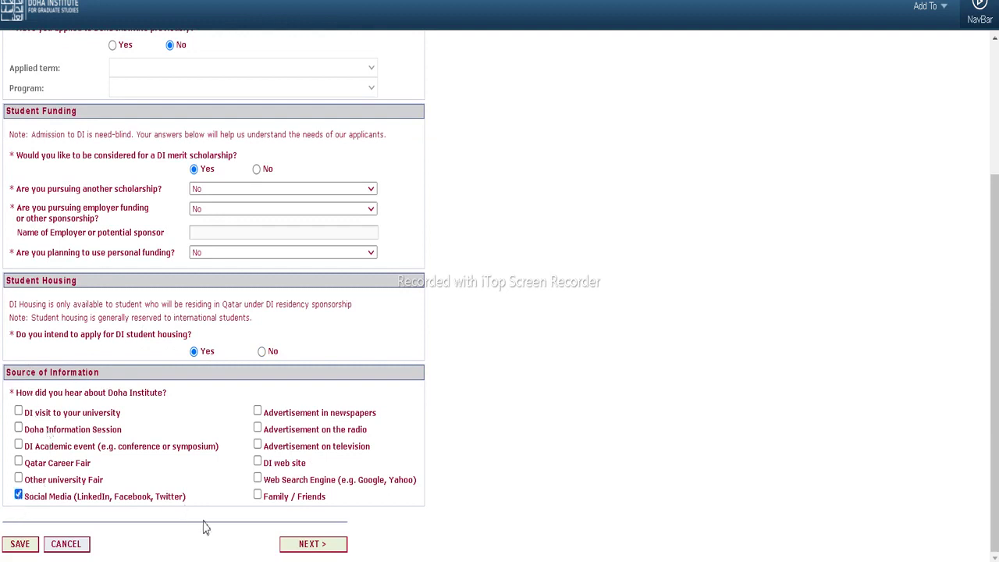
{"action": "left_click", "coordinate": [311, 545]}
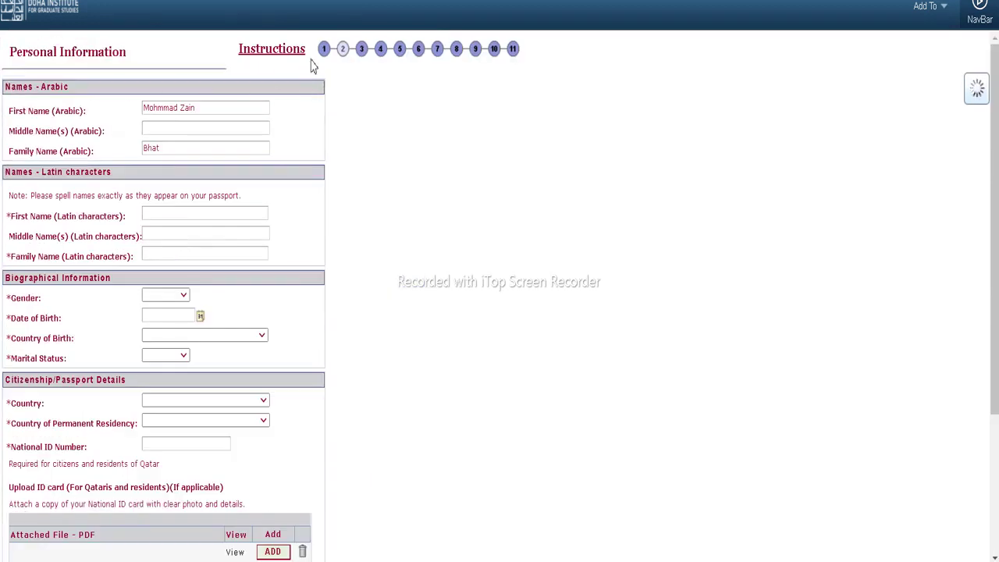
Fill the Latin-character names from a saved suggestion and set country of birth to Nepal
{"action": "left_click", "coordinate": [160, 217]}
{"action": "left_click", "coordinate": [172, 277]}
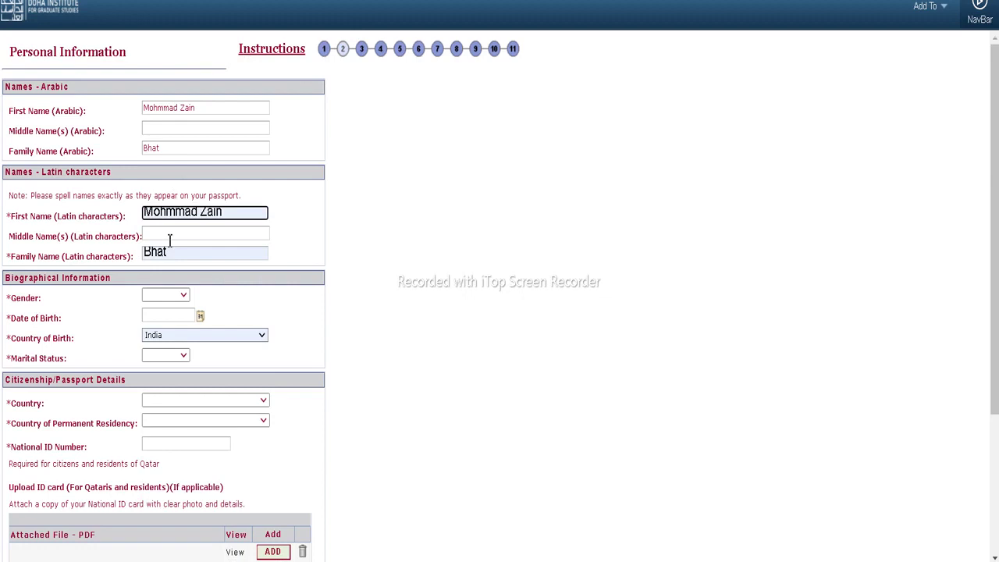
{"action": "left_click", "coordinate": [167, 336]}
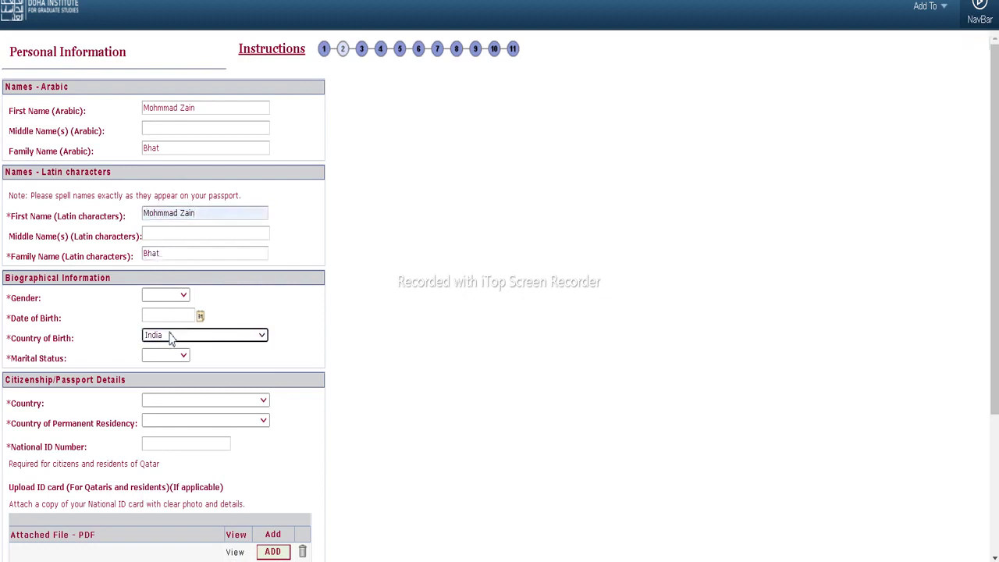
{"action": "scroll", "coordinate": [172, 264], "scroll_direction": "down", "scroll_amount": 15}
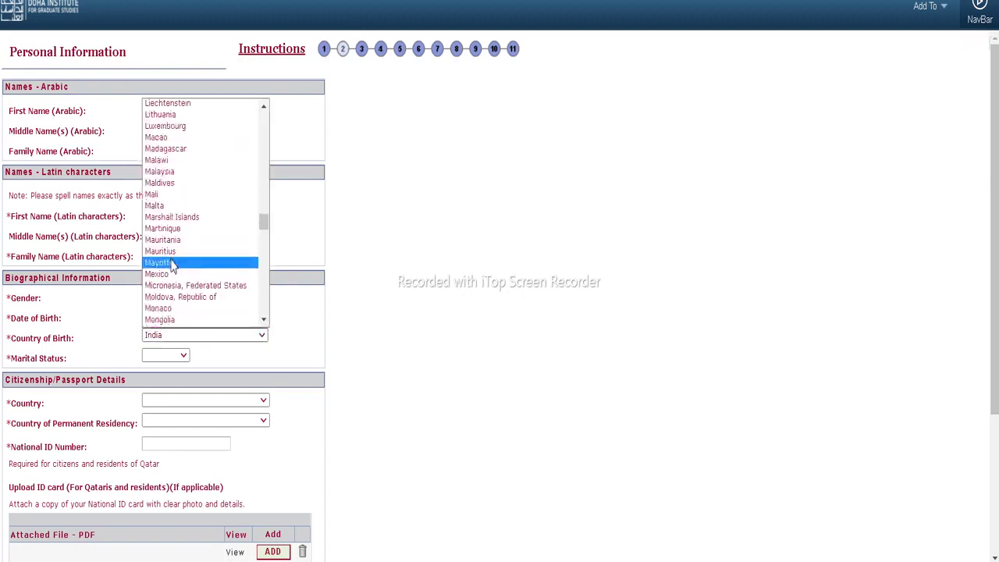
{"action": "scroll", "coordinate": [171, 266], "scroll_direction": "down", "scroll_amount": 5}
{"action": "scroll", "coordinate": [171, 309], "scroll_direction": "down", "scroll_amount": 5}
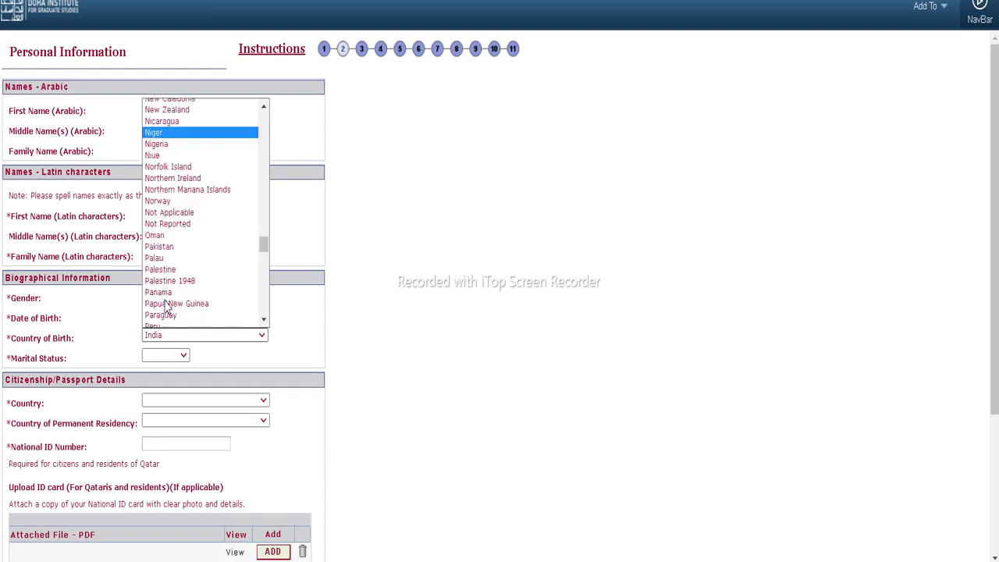
{"action": "scroll", "coordinate": [160, 234], "scroll_direction": "up", "scroll_amount": 5}
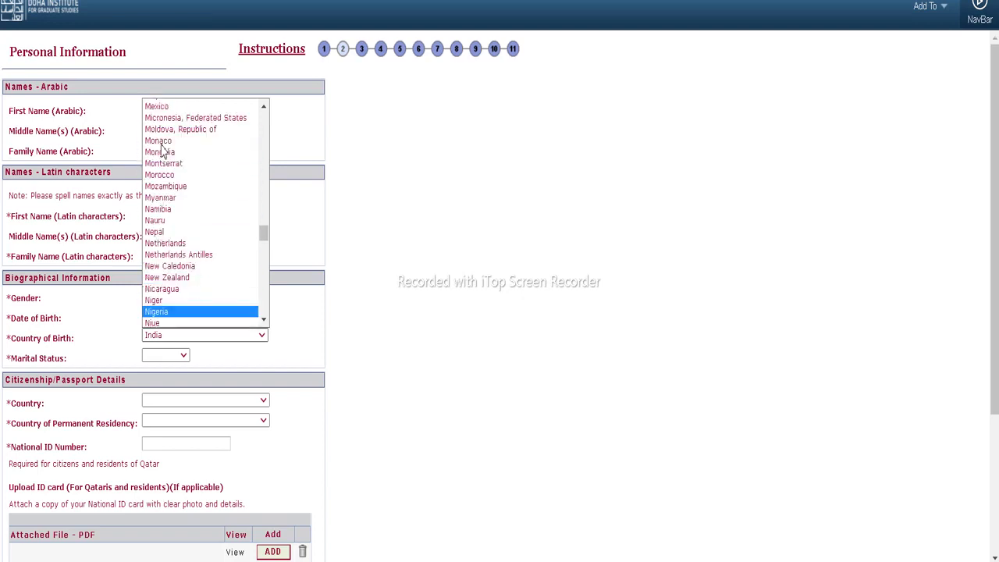
{"action": "left_click", "coordinate": [156, 233]}
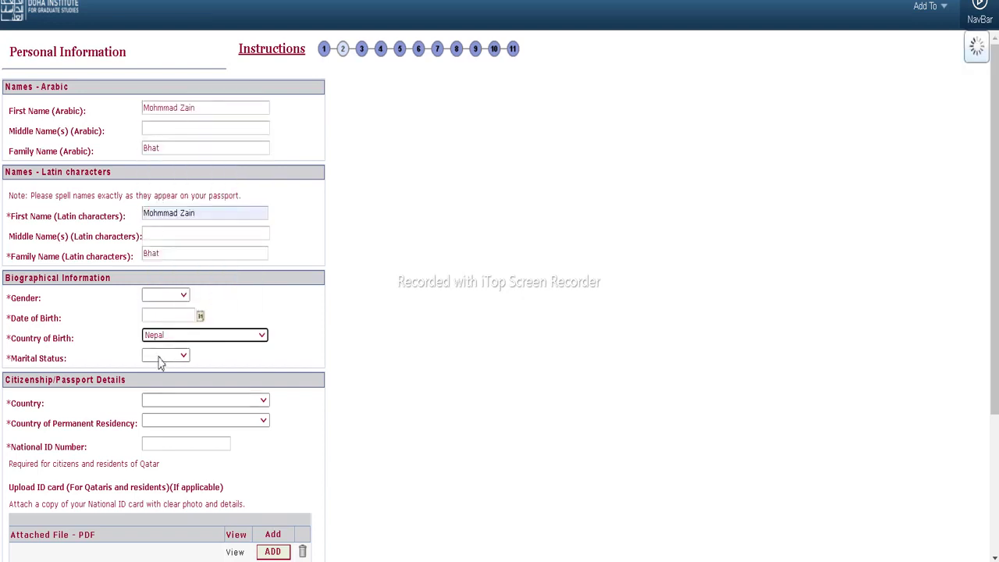
Set marital status to Single and gender to Male
{"action": "left_click", "coordinate": [165, 357]}
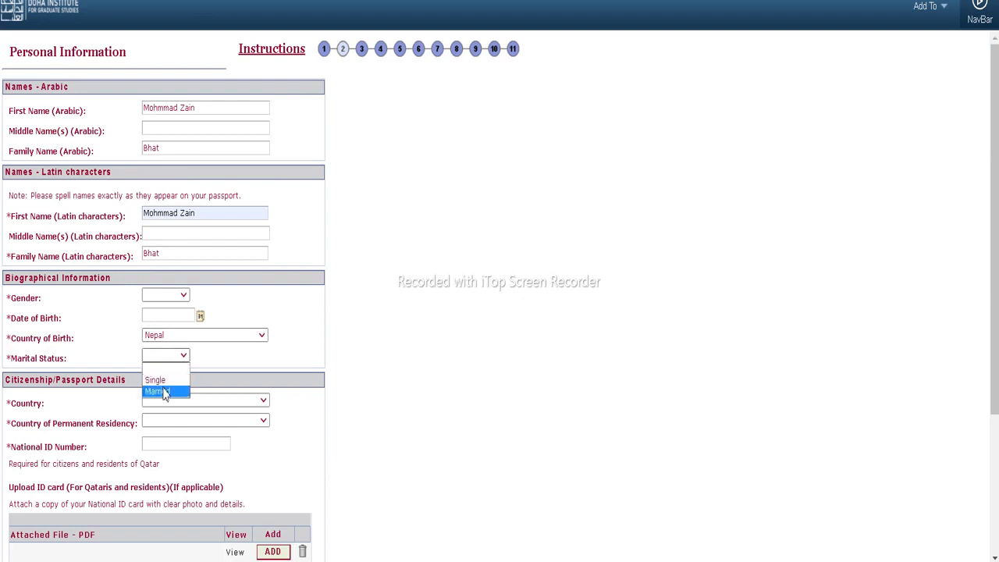
{"action": "left_click", "coordinate": [160, 380]}
{"action": "left_click", "coordinate": [166, 295]}
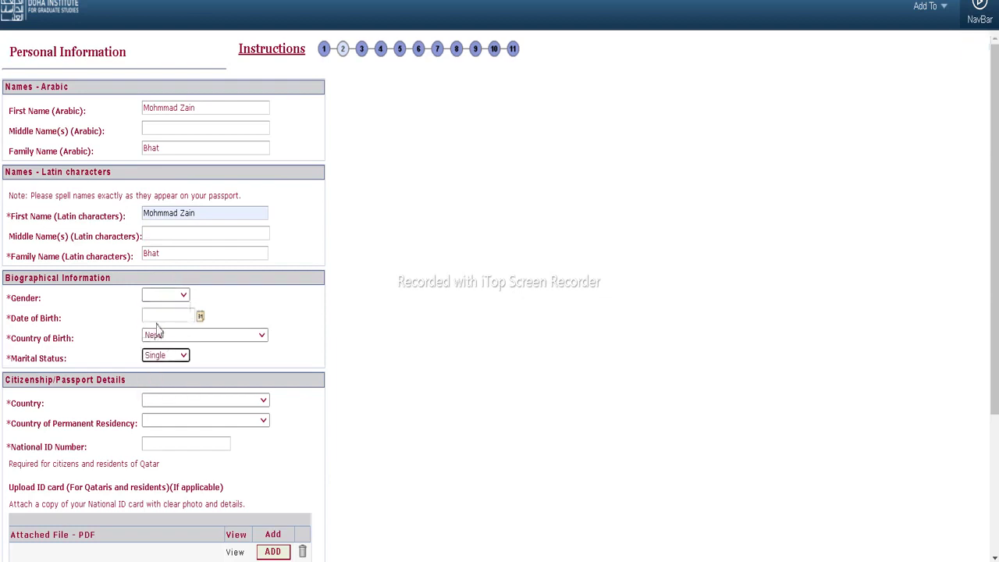
{"action": "left_click", "coordinate": [164, 296]}
{"action": "left_click", "coordinate": [155, 320]}
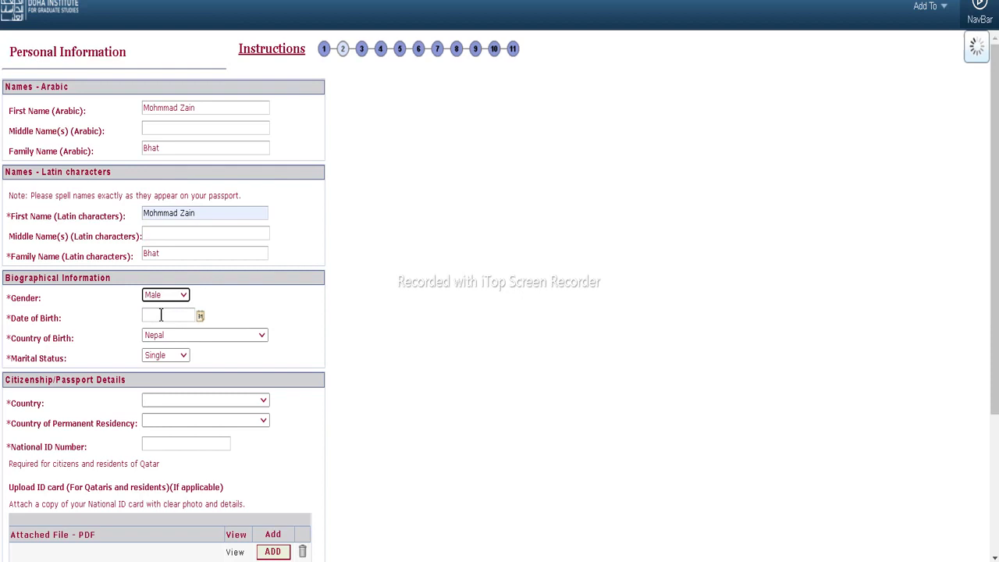
Pick 1 September 1995 as the date of birth in the calendar
{"action": "left_click", "coordinate": [201, 318]}
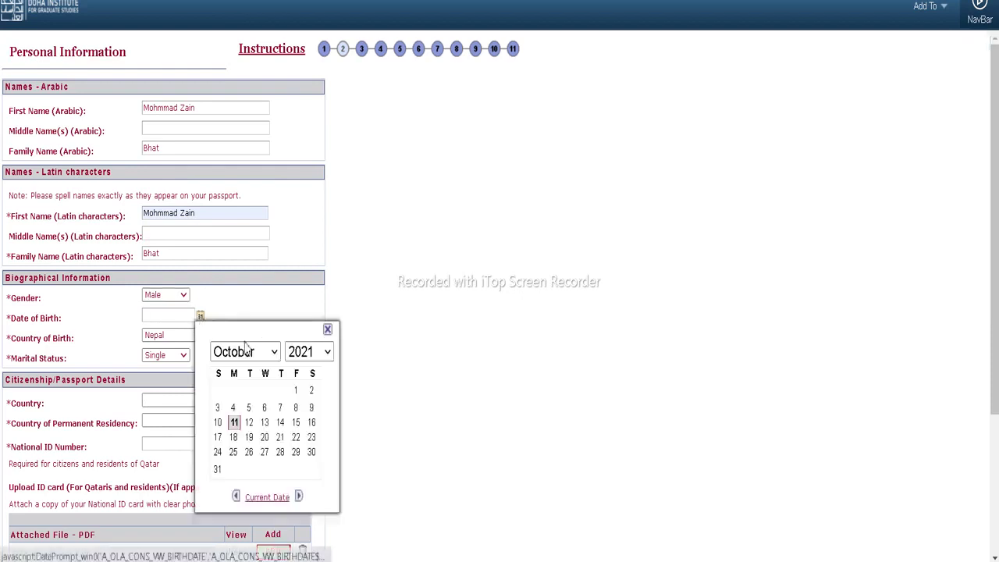
{"action": "left_click", "coordinate": [308, 352]}
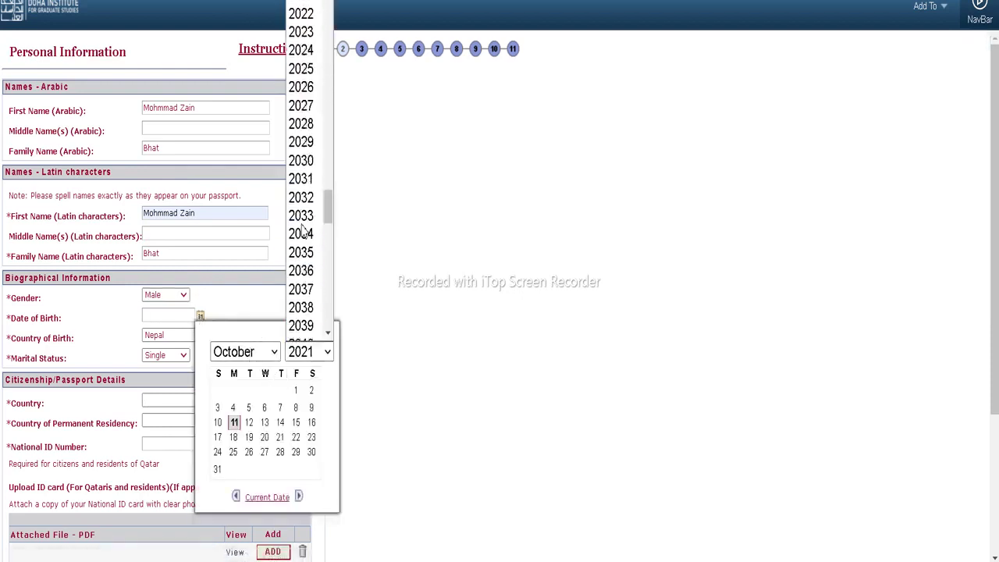
{"action": "scroll", "coordinate": [312, 218], "scroll_direction": "up", "scroll_amount": 15}
{"action": "scroll", "coordinate": [309, 227], "scroll_direction": "down", "scroll_amount": 12}
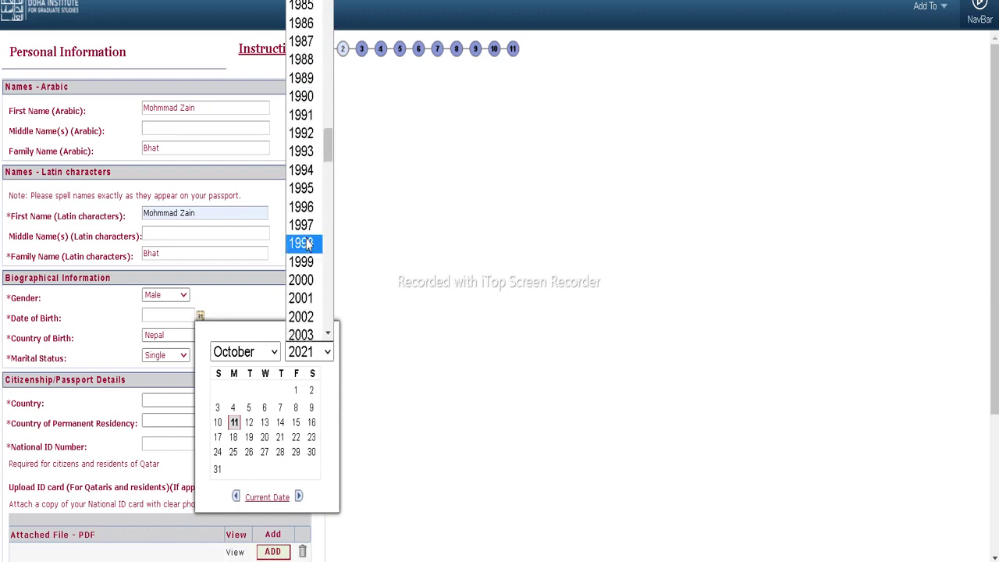
{"action": "left_click", "coordinate": [306, 189]}
{"action": "left_click", "coordinate": [261, 353]}
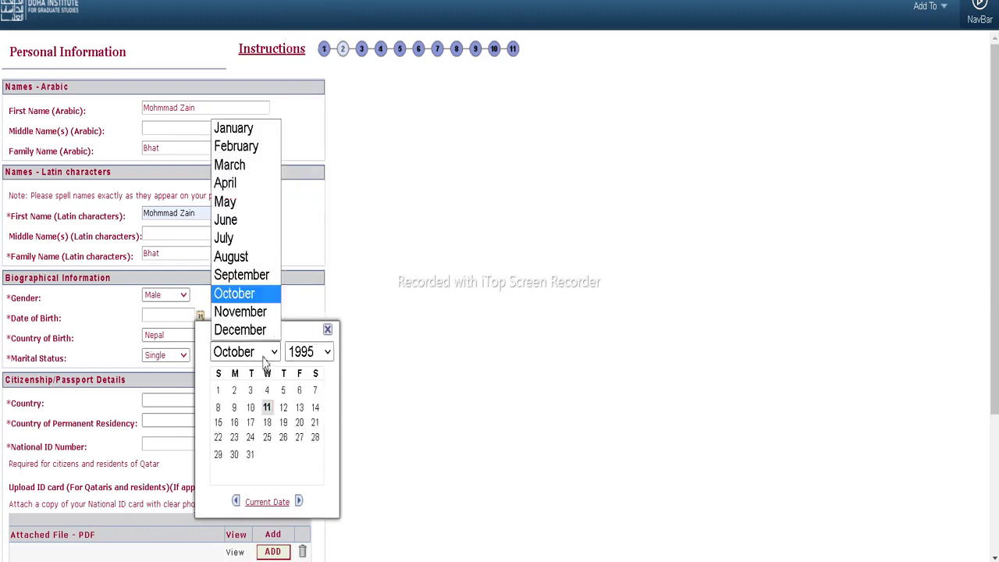
{"action": "left_click", "coordinate": [250, 275]}
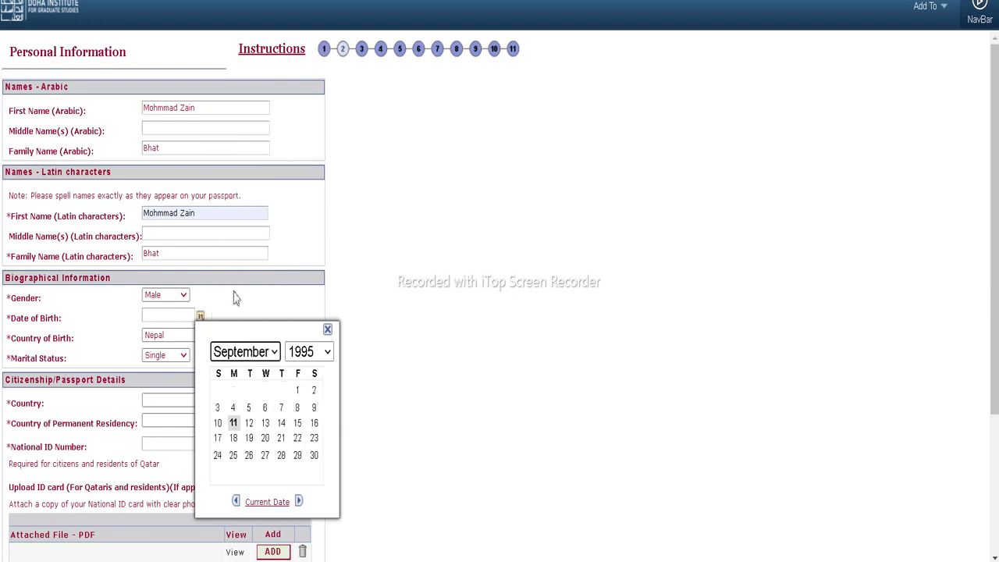
{"action": "left_click", "coordinate": [297, 391]}
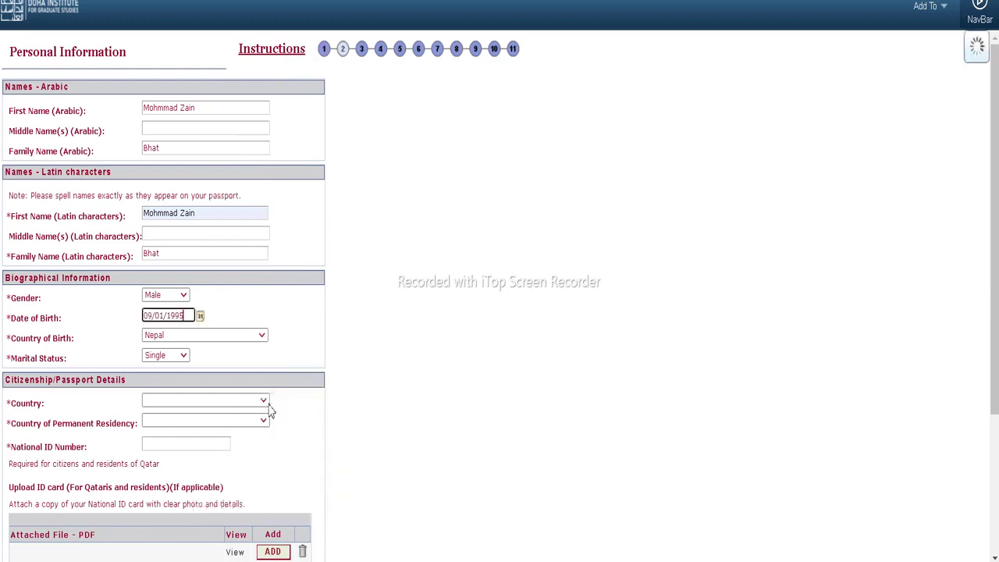
Set both citizenship country and permanent residency country to Nepal
{"action": "left_click", "coordinate": [182, 406]}
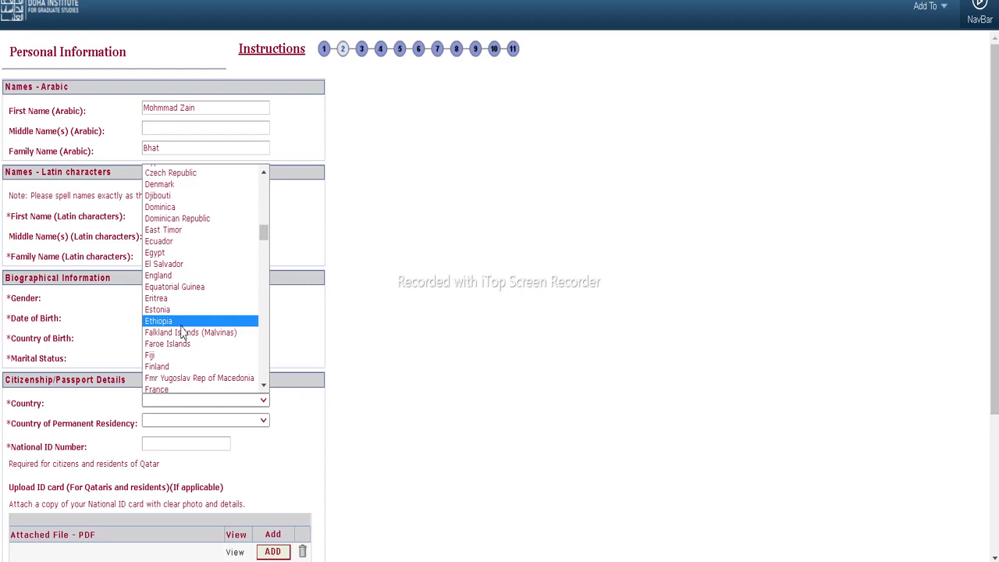
{"action": "scroll", "coordinate": [182, 332], "scroll_direction": "down", "scroll_amount": 20}
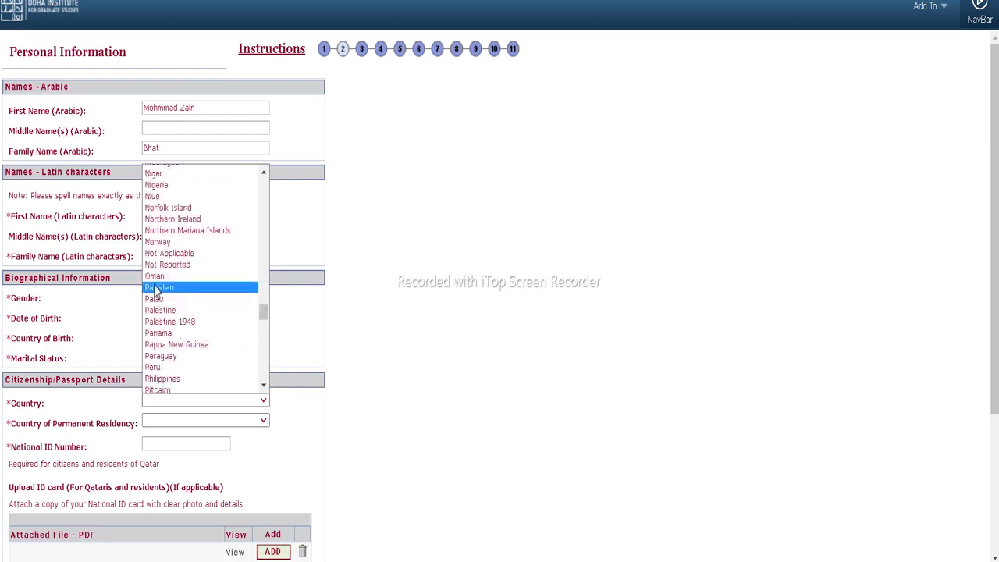
{"action": "scroll", "coordinate": [156, 339], "scroll_direction": "up", "scroll_amount": 5}
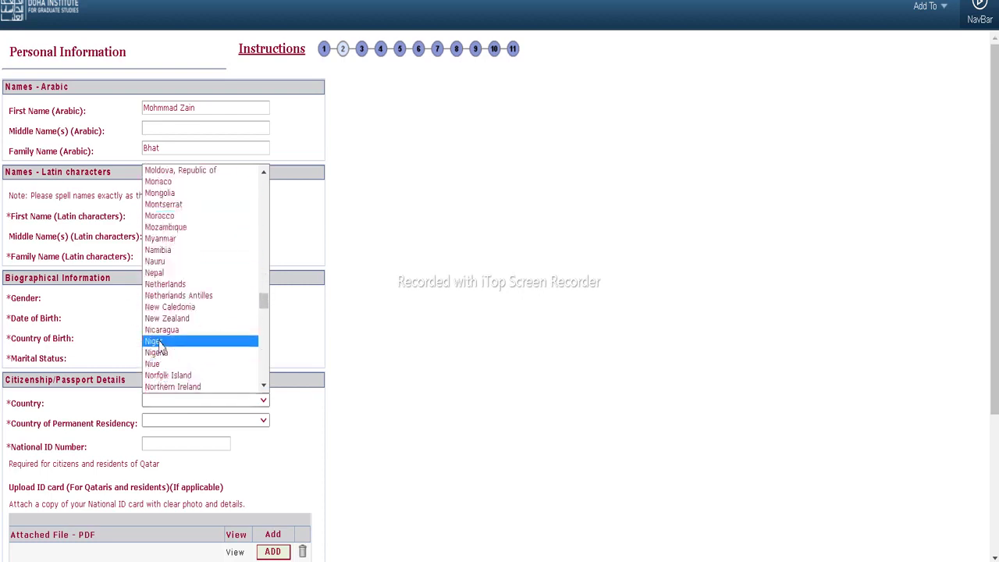
{"action": "left_click", "coordinate": [156, 273]}
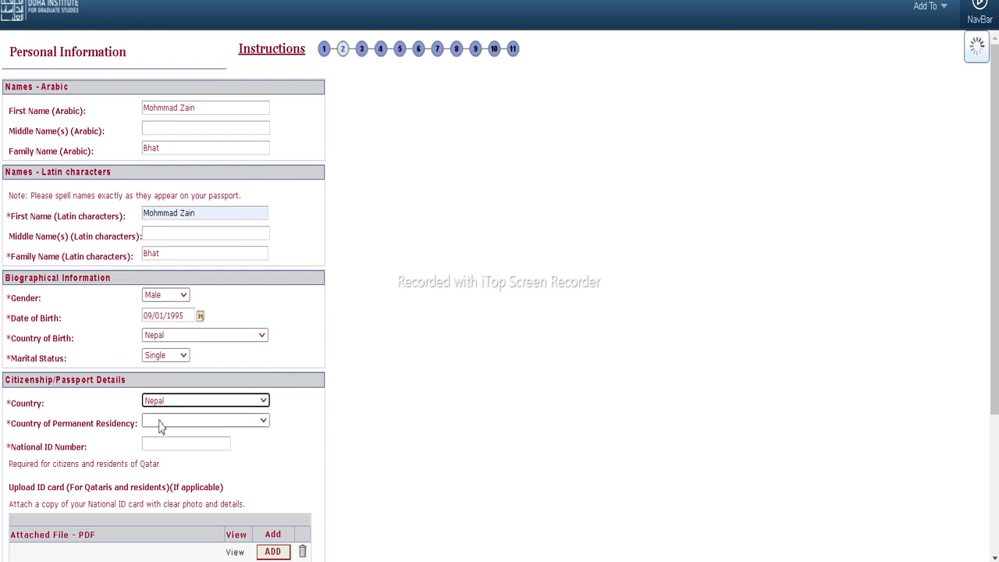
{"action": "left_click", "coordinate": [159, 425]}
{"action": "scroll", "coordinate": [184, 335], "scroll_direction": "down", "scroll_amount": 20}
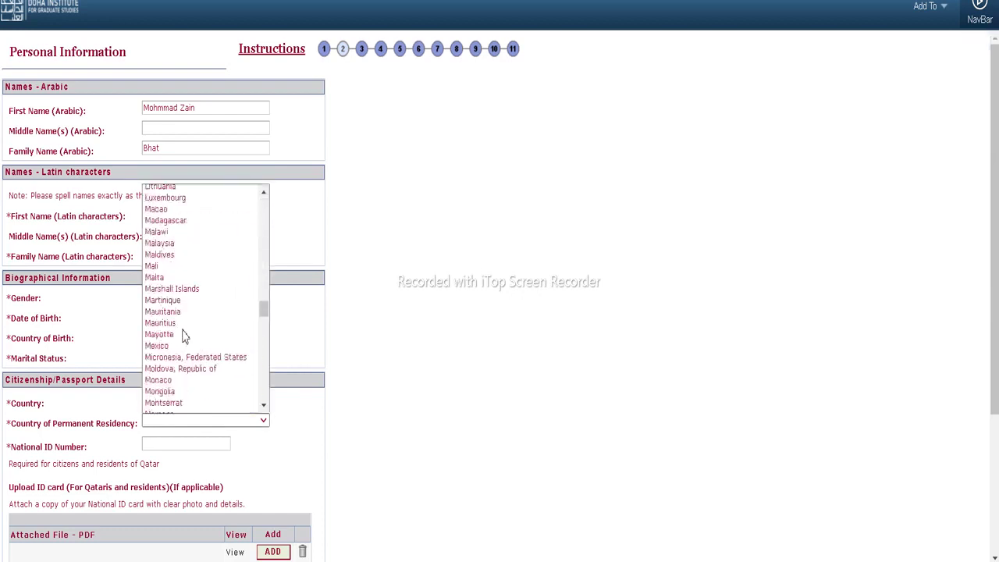
{"action": "scroll", "coordinate": [181, 336], "scroll_direction": "down", "scroll_amount": 5}
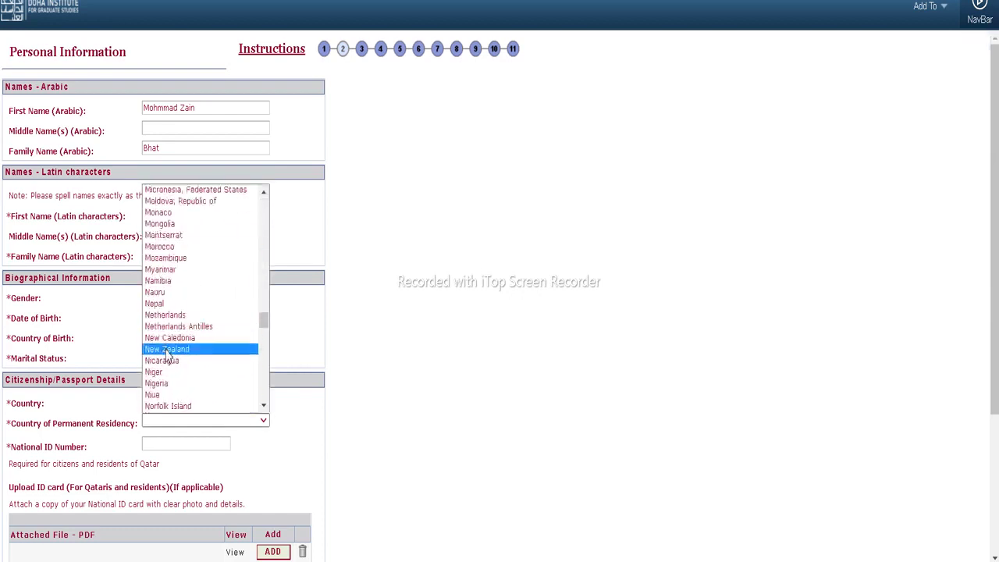
{"action": "left_click", "coordinate": [159, 303]}
Enter the national ID and passport numbers, then advance to Contact Information
{"action": "left_click", "coordinate": [167, 445]}
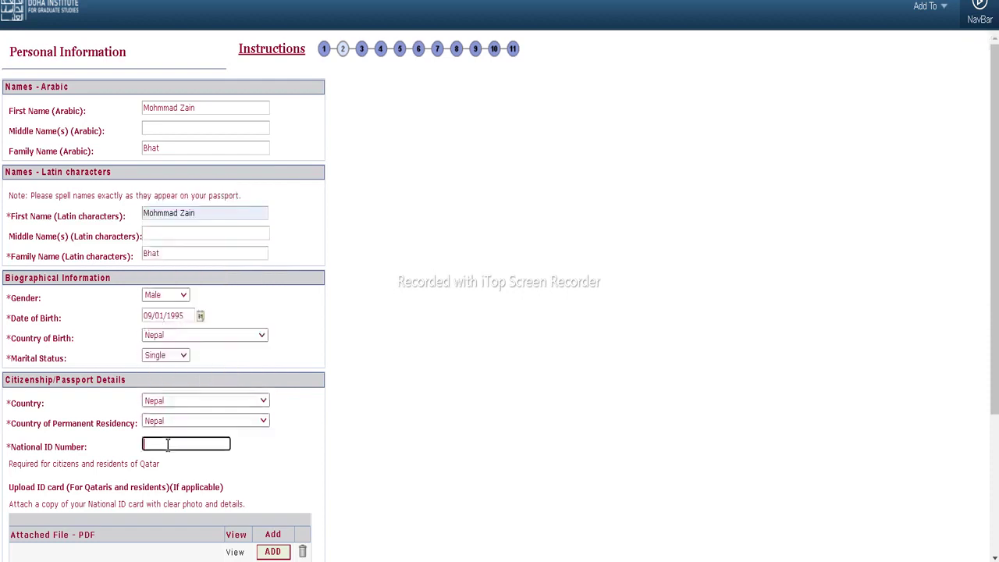
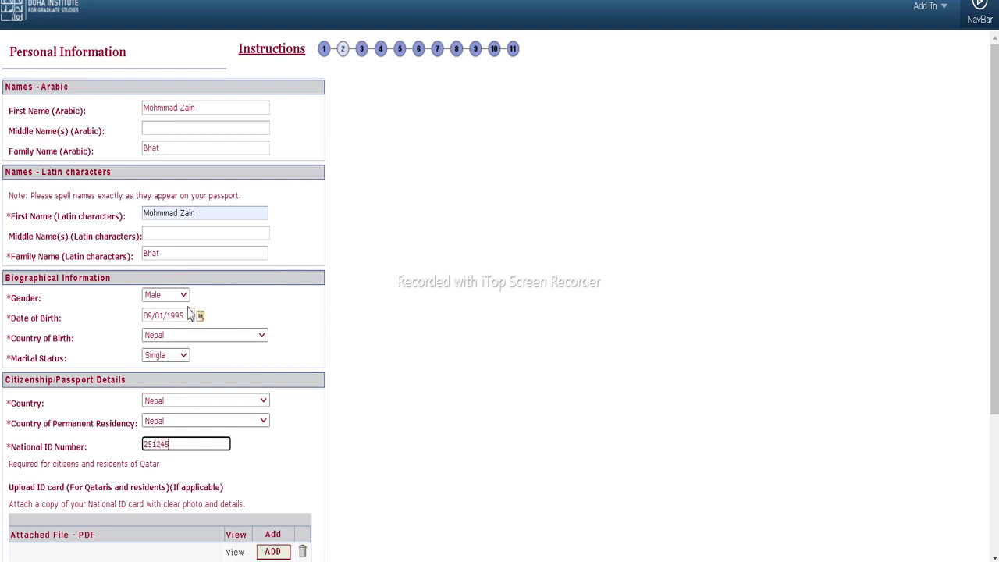
{"action": "scroll", "coordinate": [188, 312], "scroll_direction": "down", "scroll_amount": 2}
{"action": "scroll", "coordinate": [189, 313], "scroll_direction": "down", "scroll_amount": 1}
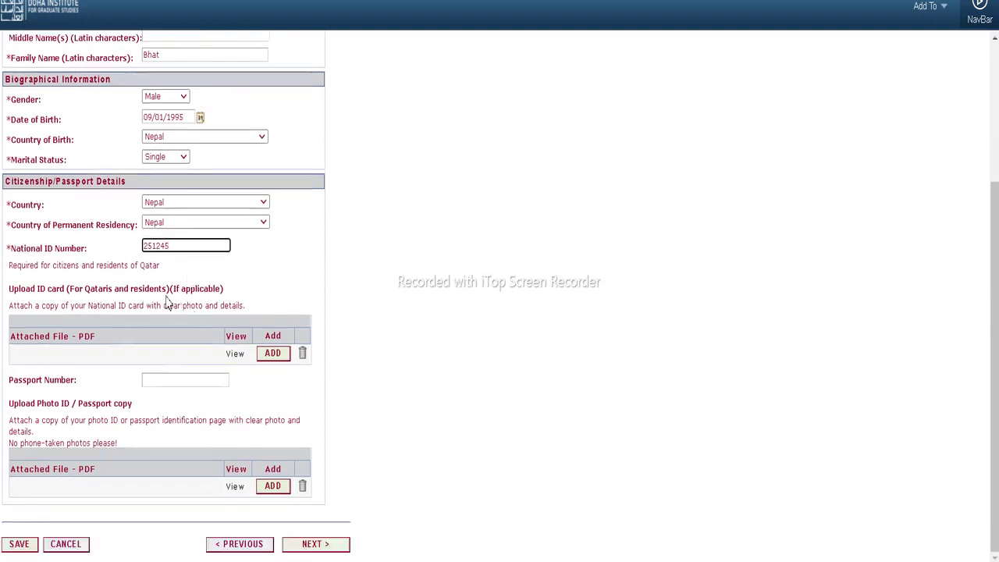
{"action": "left_click", "coordinate": [174, 381]}
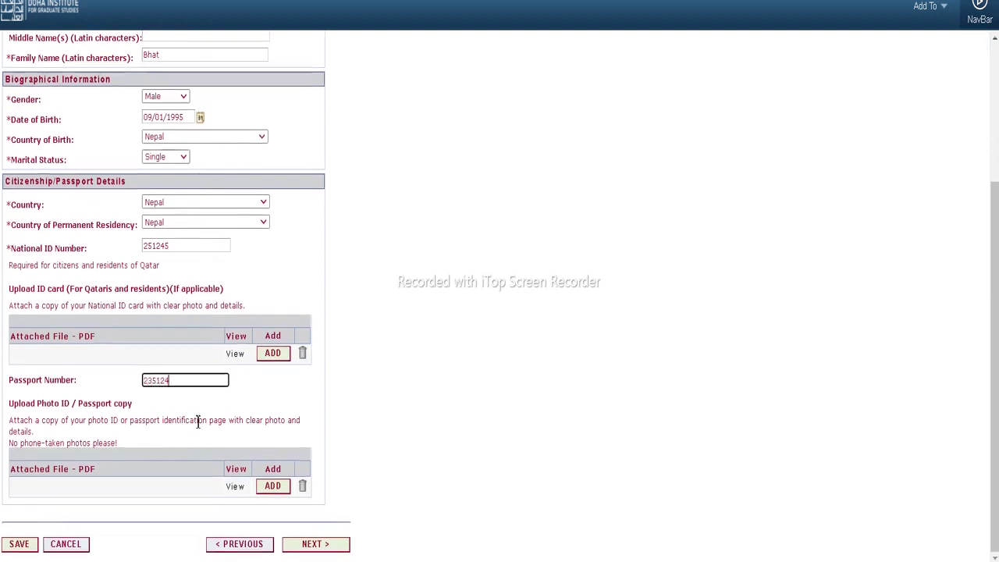
{"action": "left_click", "coordinate": [305, 549]}
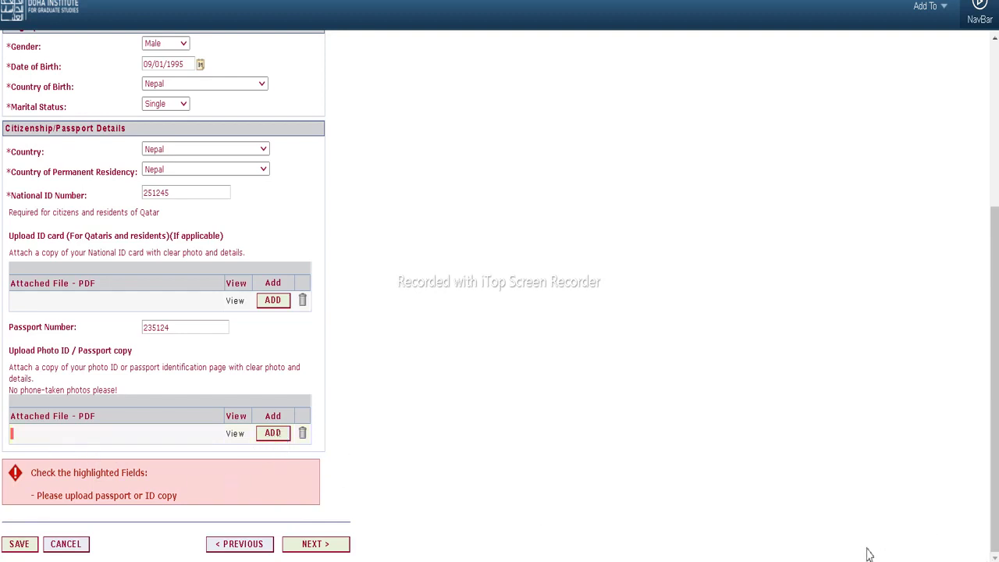
{"action": "left_click", "coordinate": [311, 546]}
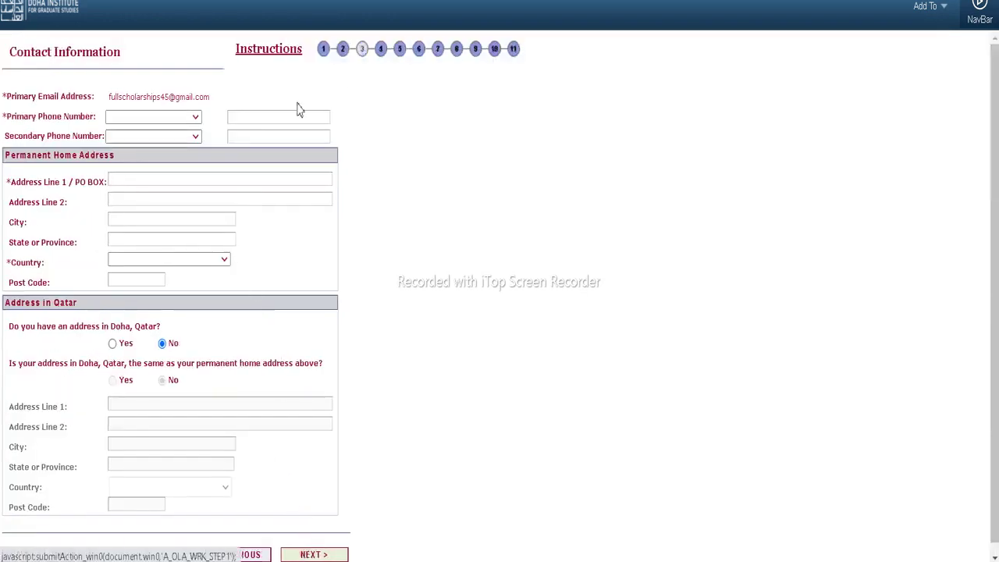
Set the primary phone country to Nepal and fill the phone number from a saved suggestion
{"action": "left_click", "coordinate": [149, 116]}
{"action": "scroll", "coordinate": [157, 217], "scroll_direction": "down", "scroll_amount": 3}
{"action": "scroll", "coordinate": [158, 217], "scroll_direction": "down", "scroll_amount": 20}
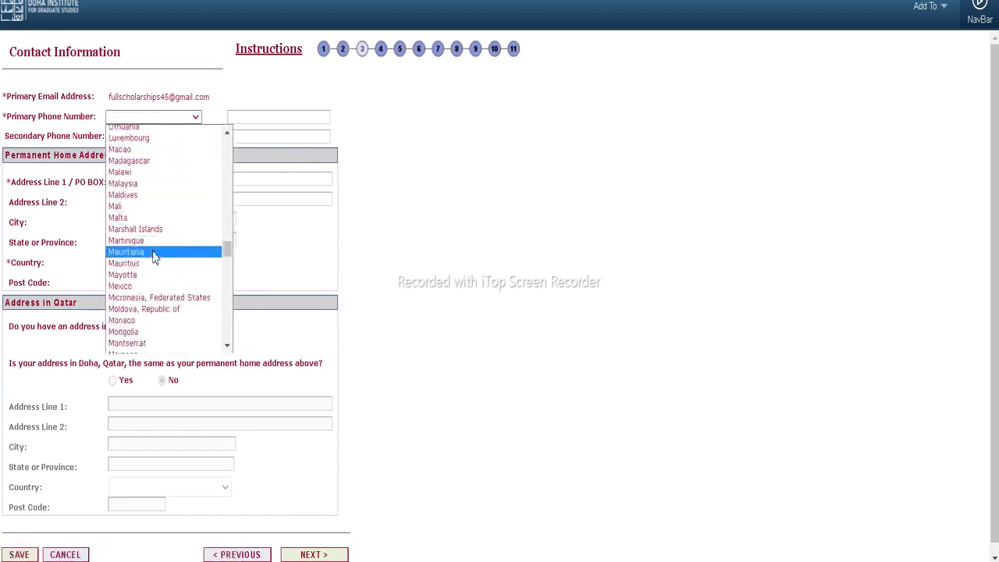
{"action": "scroll", "coordinate": [156, 257], "scroll_direction": "down", "scroll_amount": 3}
{"action": "left_click", "coordinate": [153, 244]}
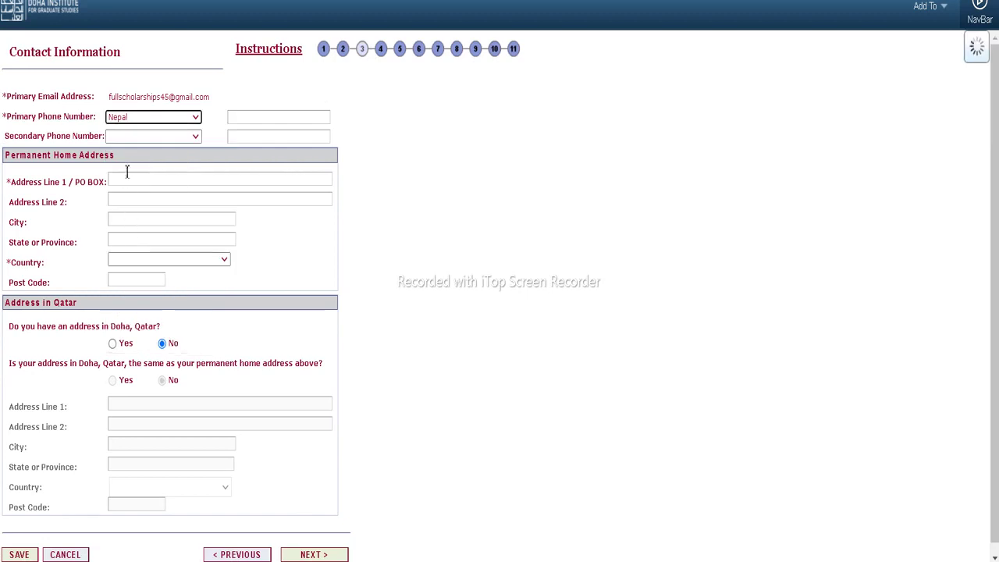
{"action": "left_click", "coordinate": [251, 117]}
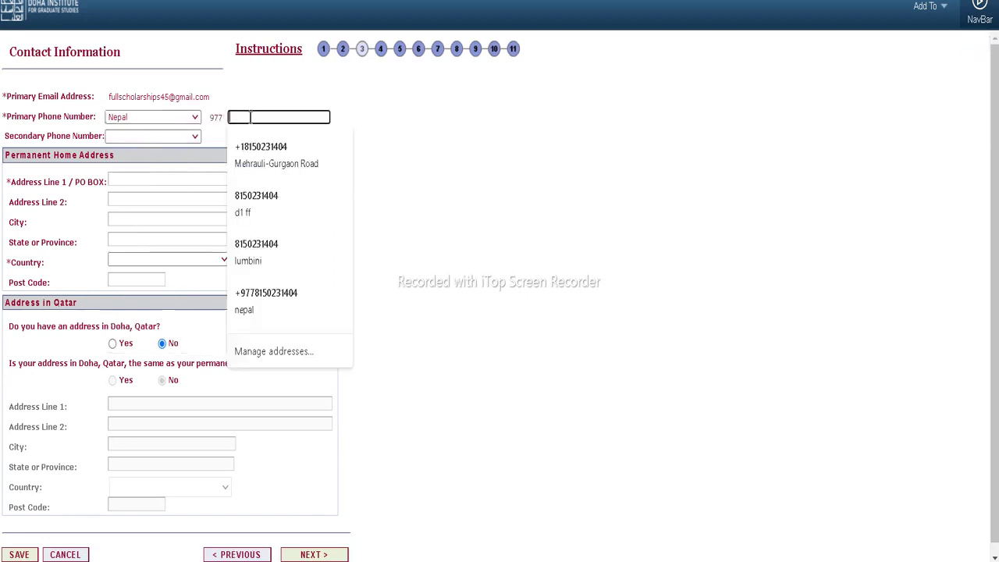
{"action": "left_click", "coordinate": [251, 153]}
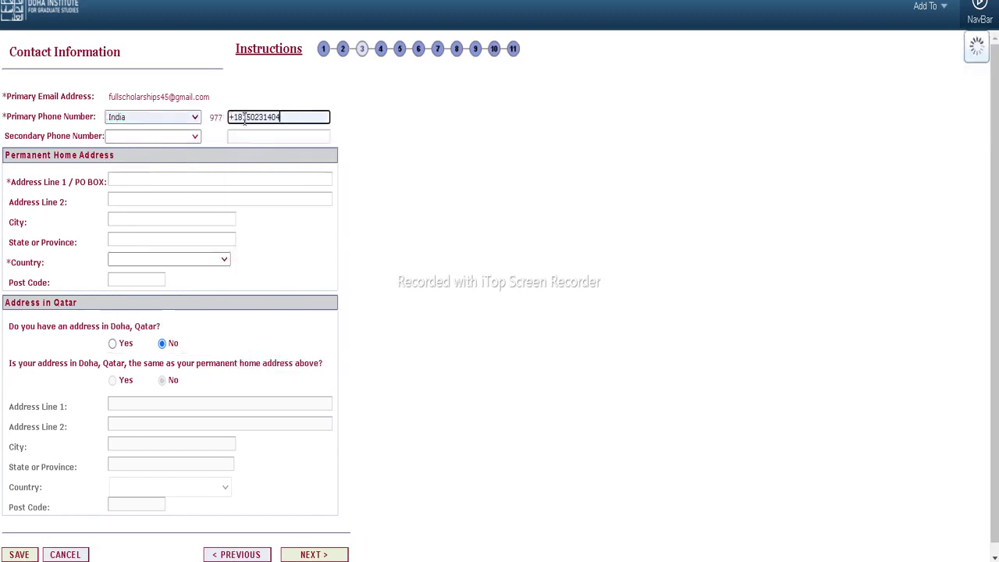
{"action": "left_click", "coordinate": [239, 118]}
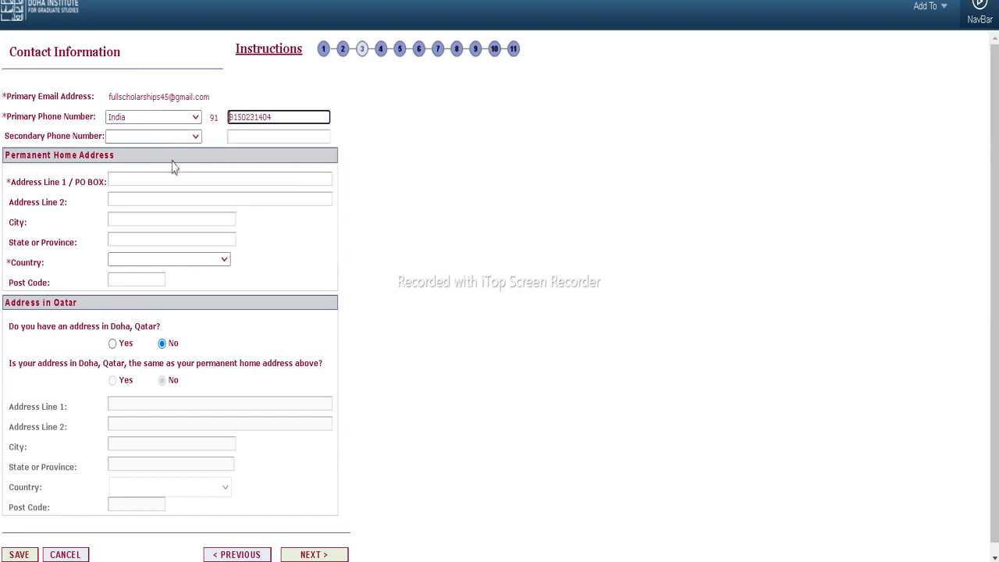
Fill the home address from the saved lumbini entry and set its country to Nepal
{"action": "left_click", "coordinate": [162, 180]}
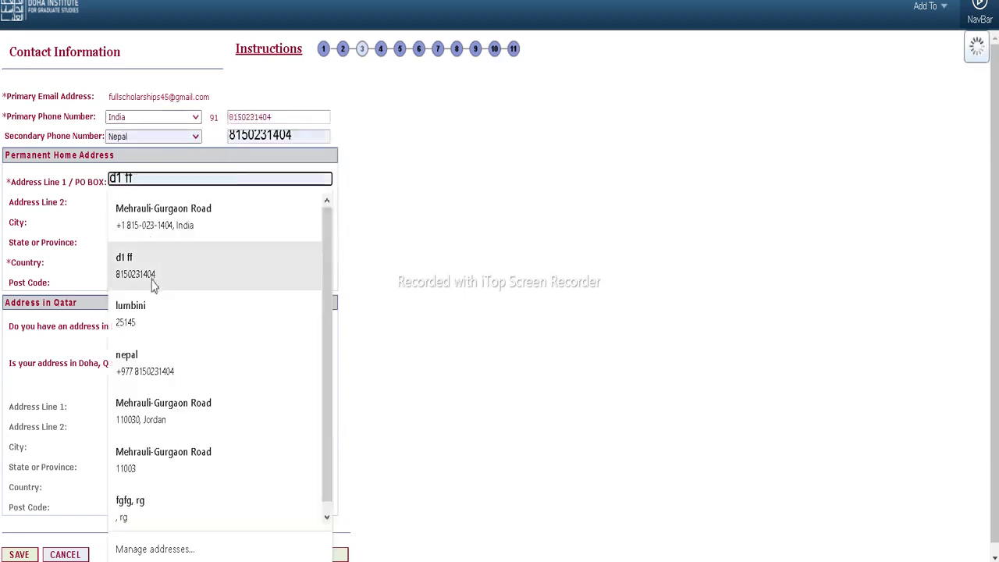
{"action": "left_click", "coordinate": [144, 304]}
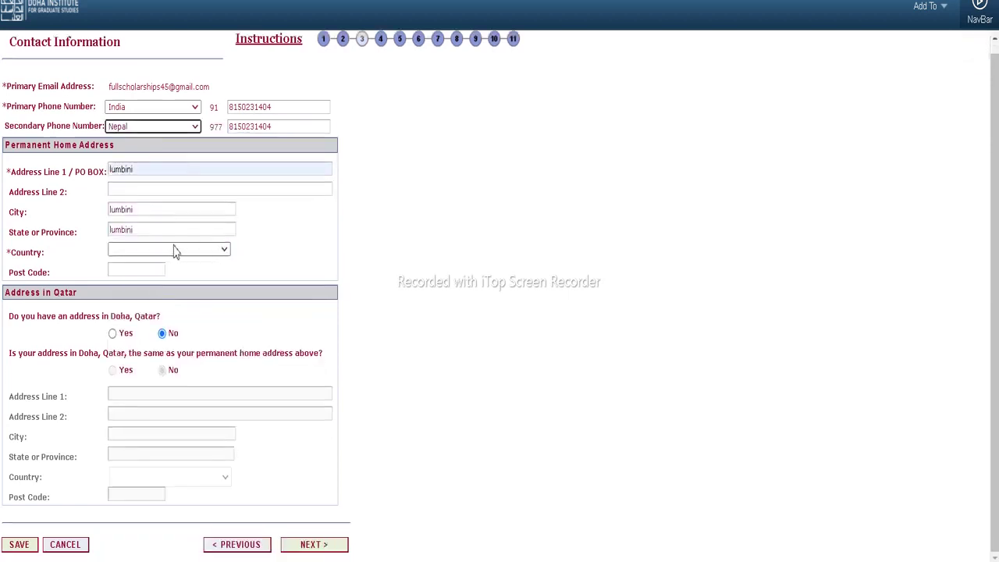
{"action": "left_click", "coordinate": [160, 256]}
{"action": "scroll", "coordinate": [147, 319], "scroll_direction": "down", "scroll_amount": 20}
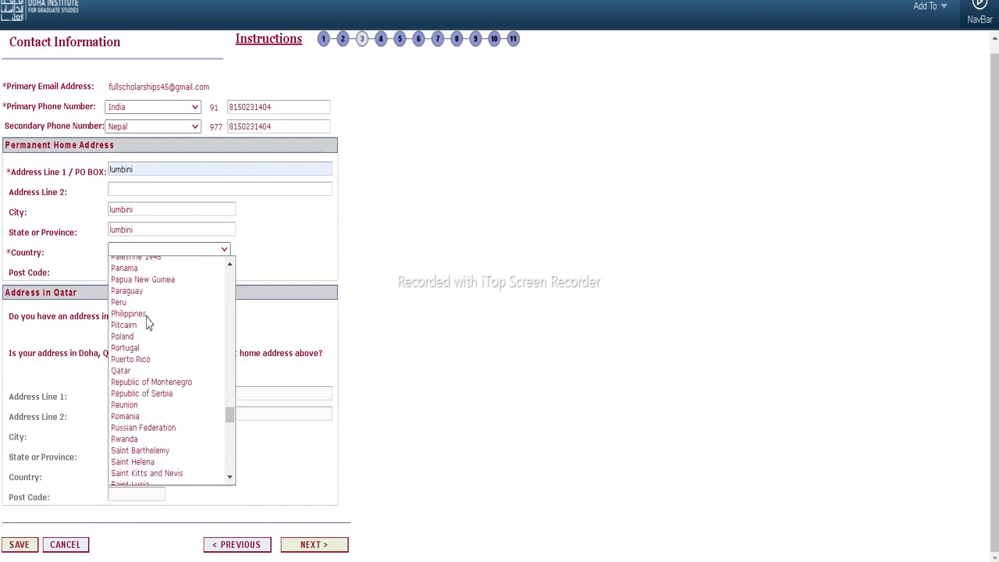
{"action": "scroll", "coordinate": [133, 344], "scroll_direction": "up", "scroll_amount": 5}
{"action": "scroll", "coordinate": [131, 344], "scroll_direction": "up", "scroll_amount": 20}
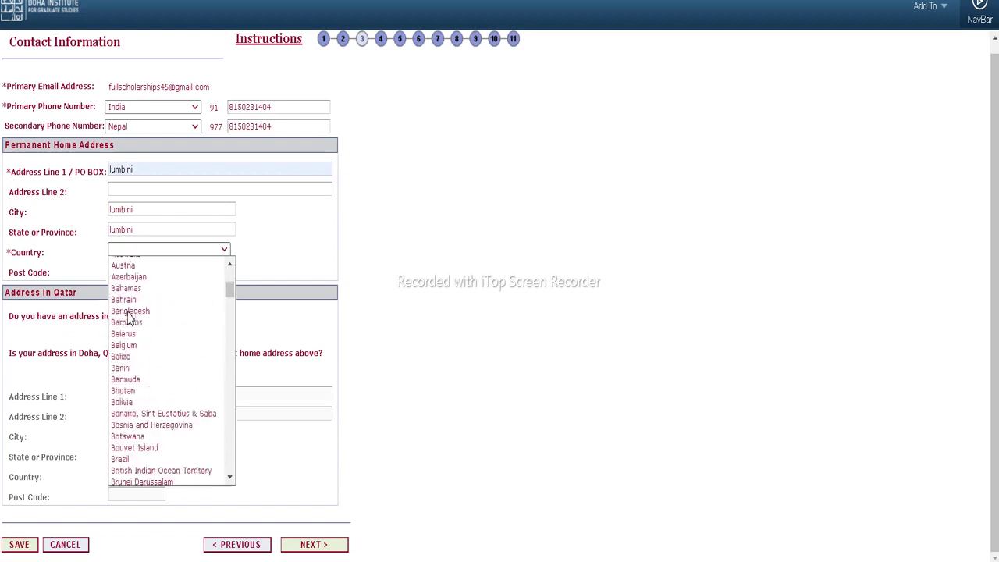
{"action": "scroll", "coordinate": [128, 319], "scroll_direction": "down", "scroll_amount": 20}
{"action": "scroll", "coordinate": [129, 318], "scroll_direction": "down", "scroll_amount": 20}
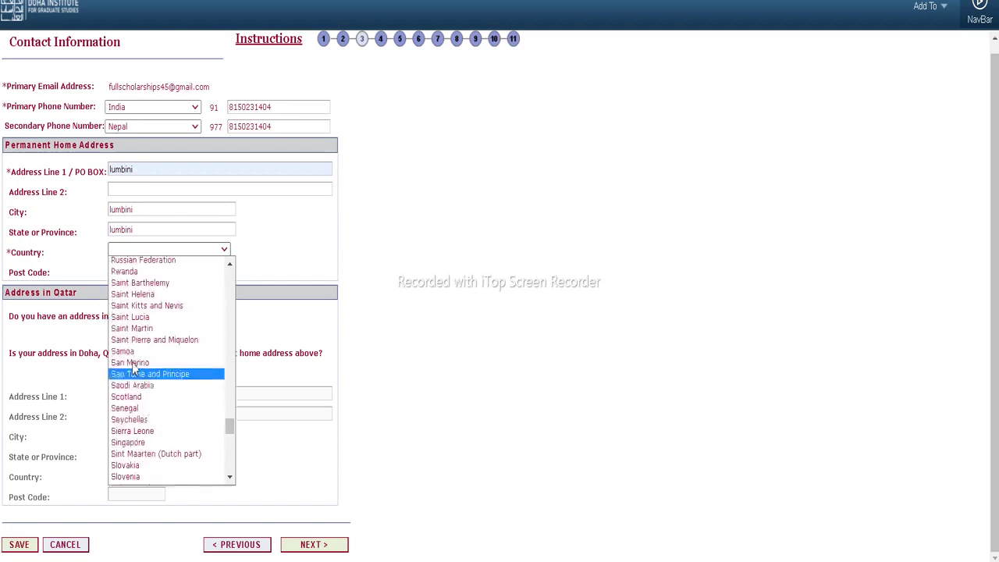
{"action": "scroll", "coordinate": [135, 357], "scroll_direction": "up", "scroll_amount": 5}
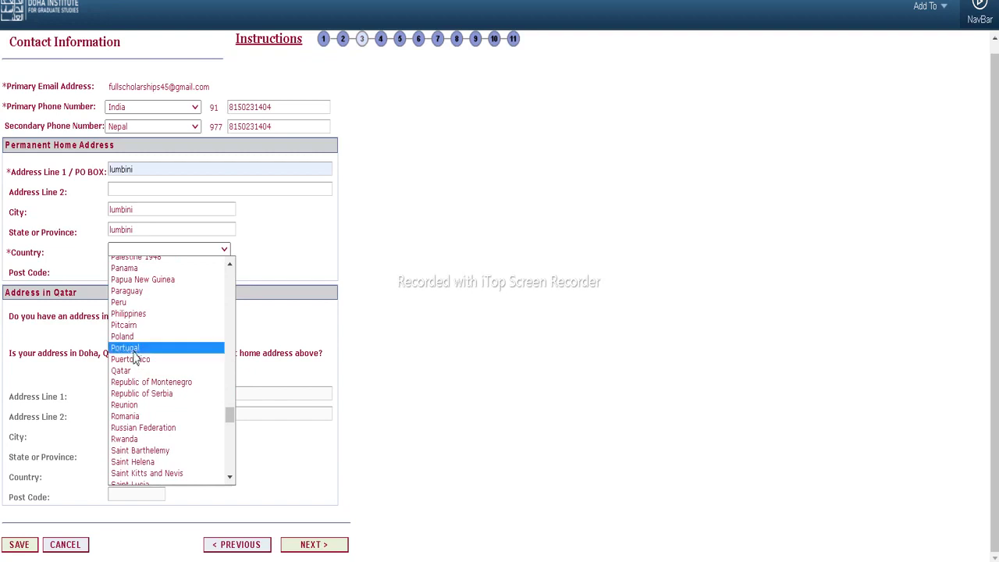
{"action": "scroll", "coordinate": [134, 360], "scroll_direction": "down", "scroll_amount": 8}
{"action": "scroll", "coordinate": [134, 360], "scroll_direction": "up", "scroll_amount": 12}
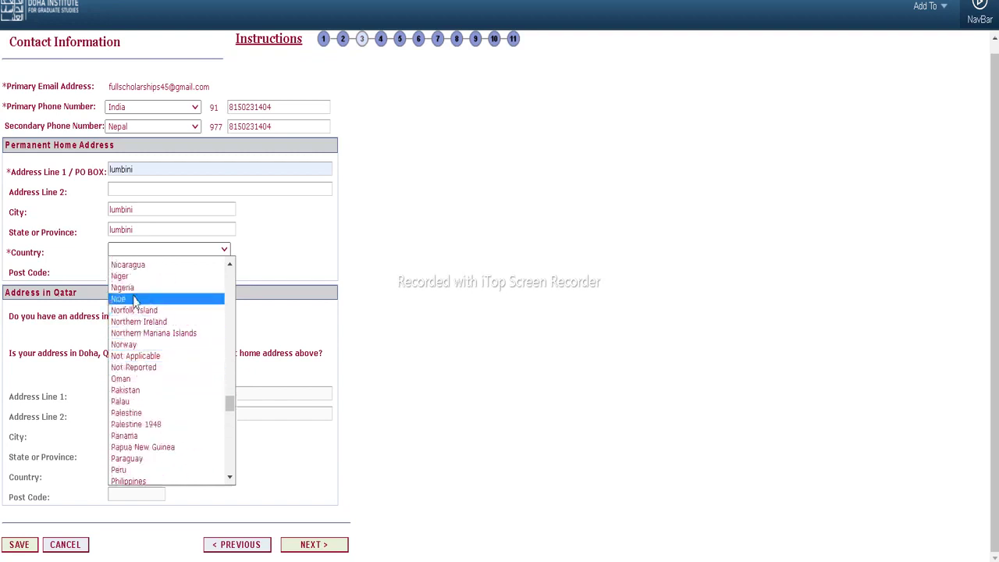
{"action": "scroll", "coordinate": [133, 297], "scroll_direction": "up", "scroll_amount": 5}
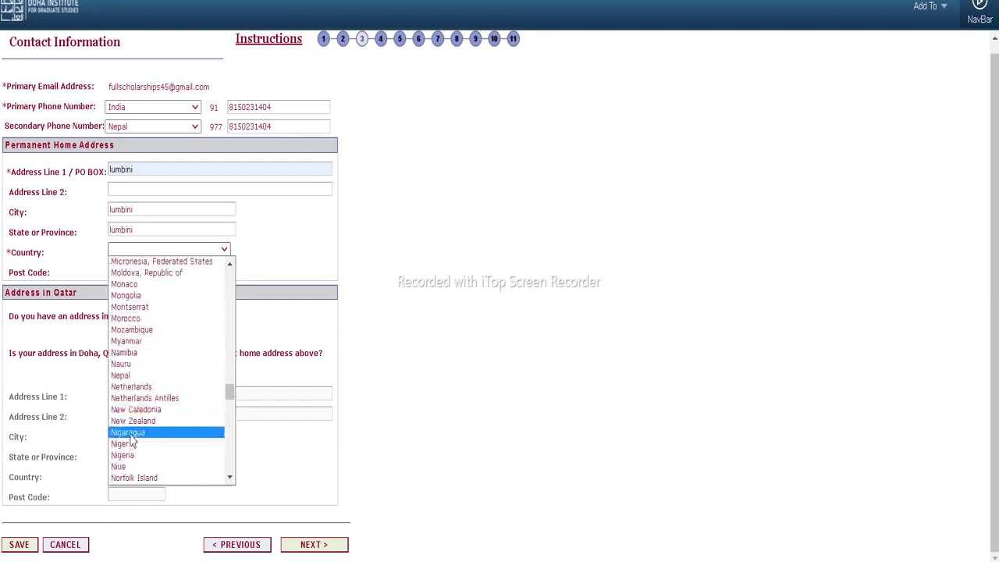
{"action": "left_click", "coordinate": [125, 376]}
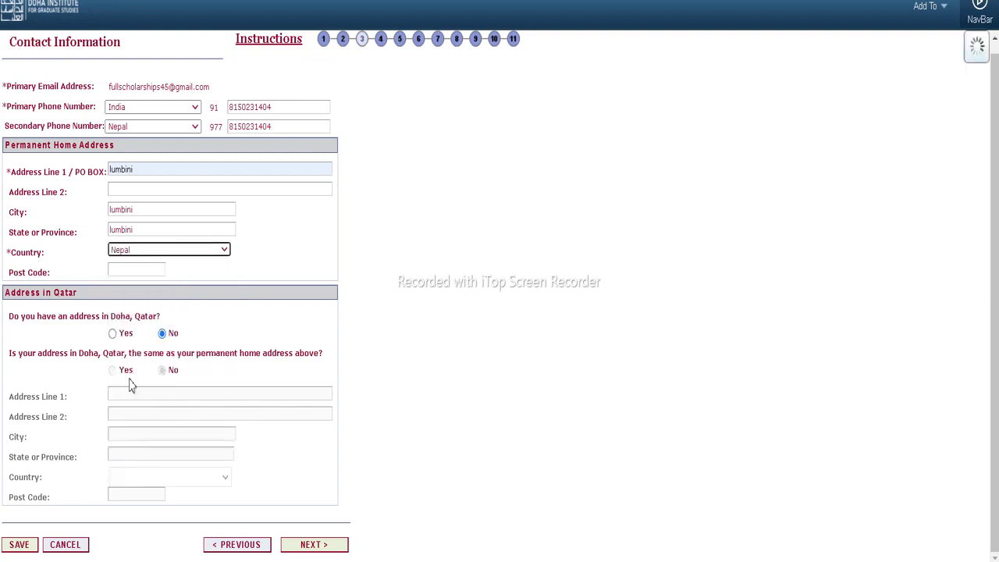
Fill post code 25145 from a saved address and continue to Employment History
{"action": "left_click", "coordinate": [138, 273]}
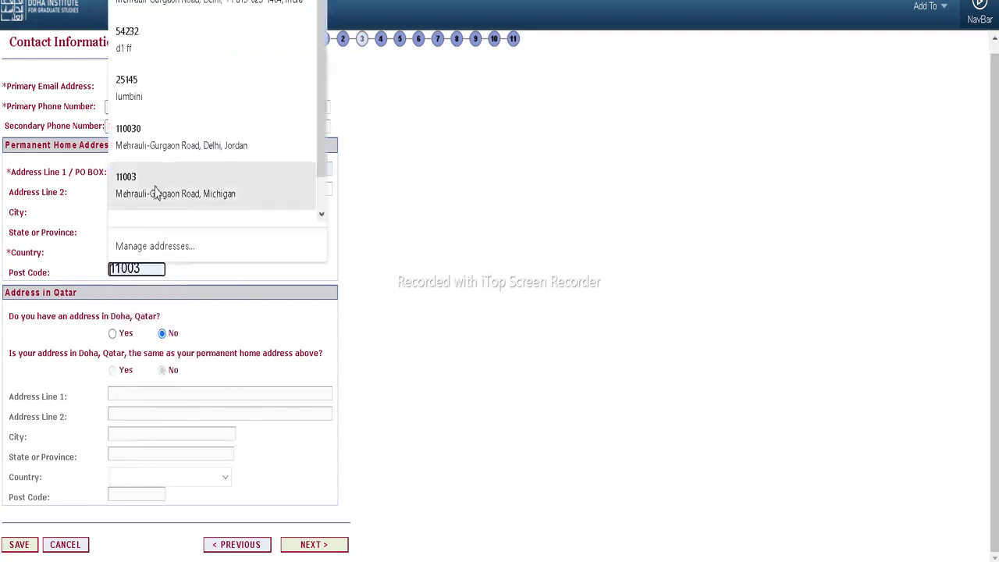
{"action": "left_click", "coordinate": [181, 98]}
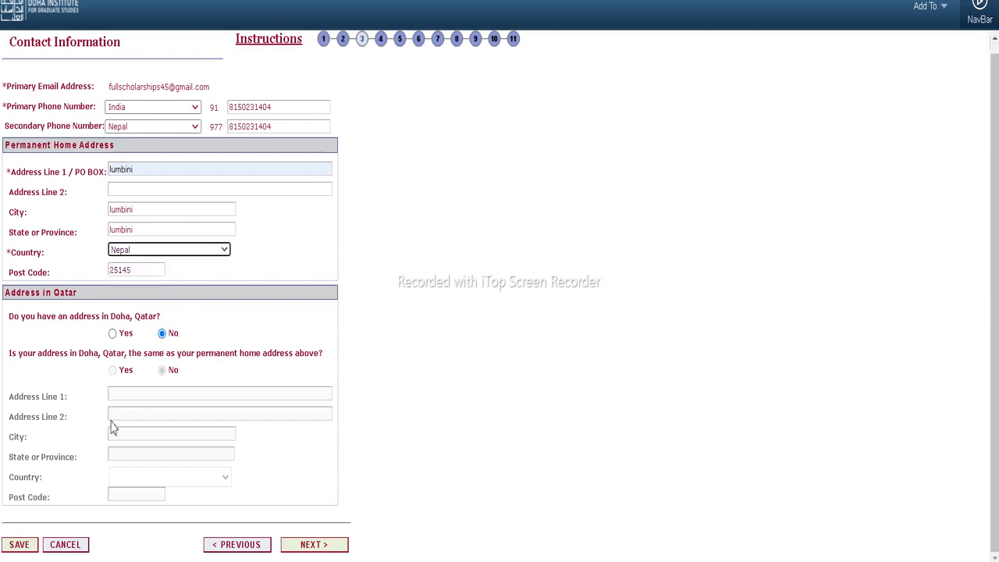
{"action": "left_click", "coordinate": [315, 545]}
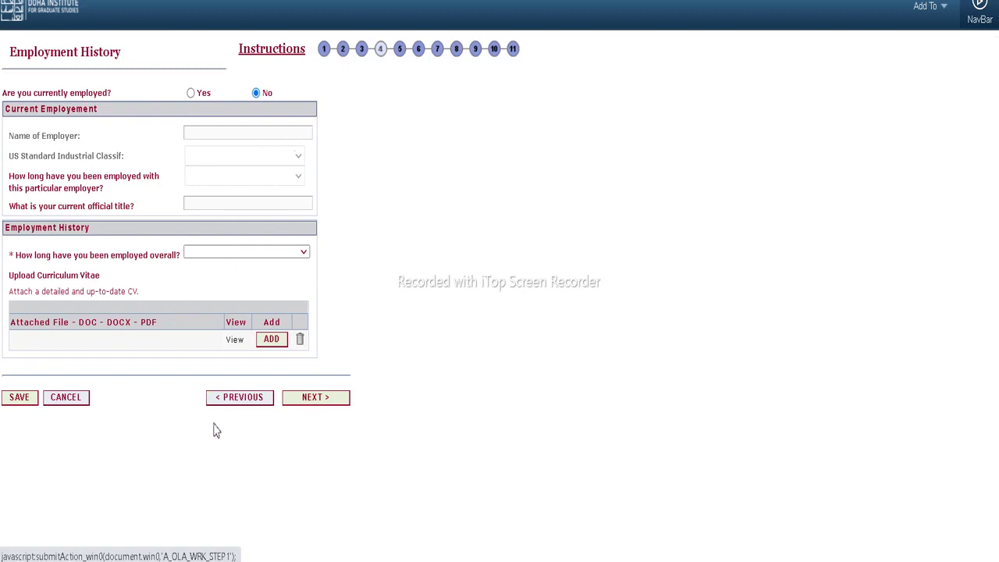
Choose 'From 0 to 1 year' overall employment, attach s1.pdf as CV, and continue
{"action": "left_click", "coordinate": [275, 262]}
{"action": "left_click", "coordinate": [255, 267]}
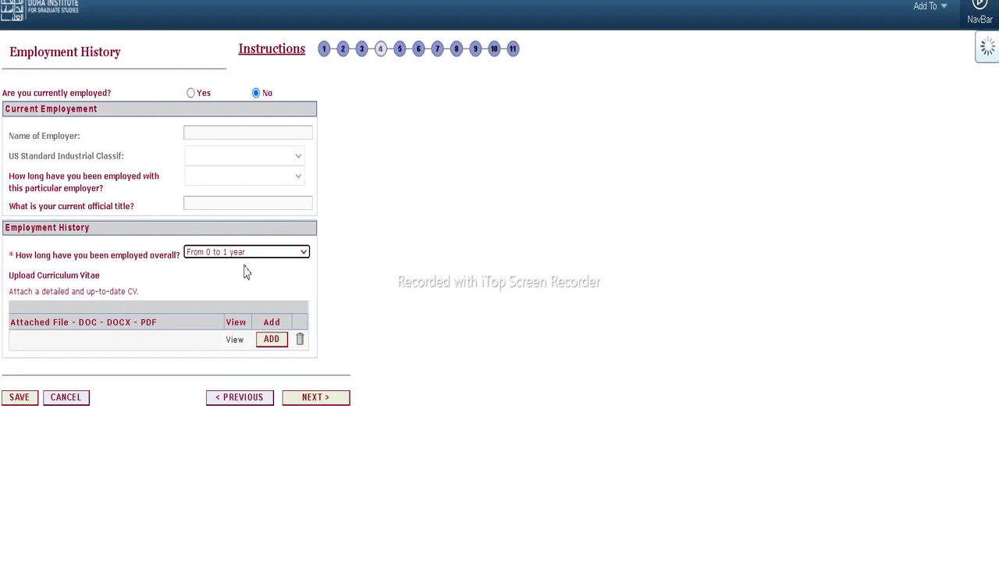
{"action": "left_click", "coordinate": [271, 342]}
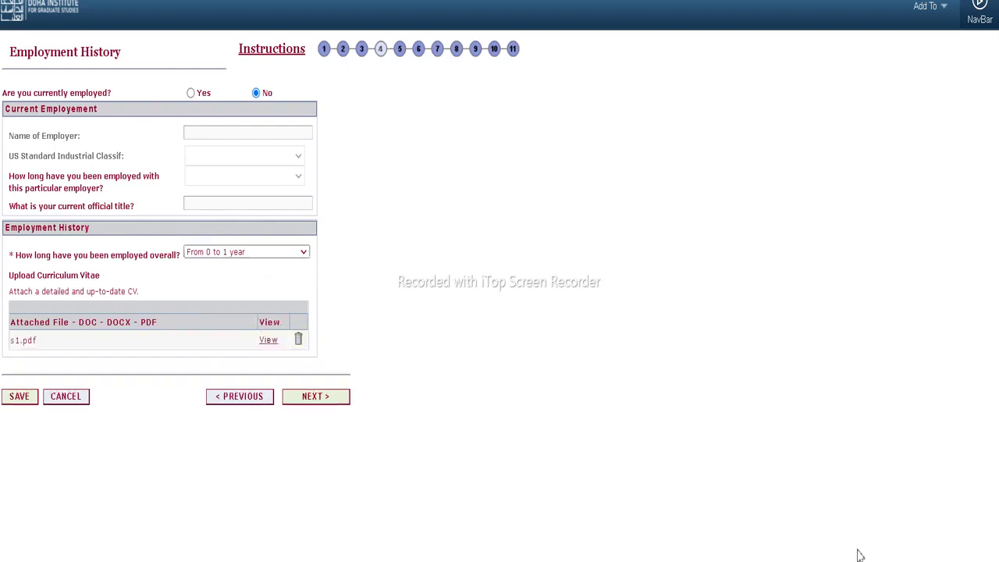
{"action": "left_click", "coordinate": [313, 402]}
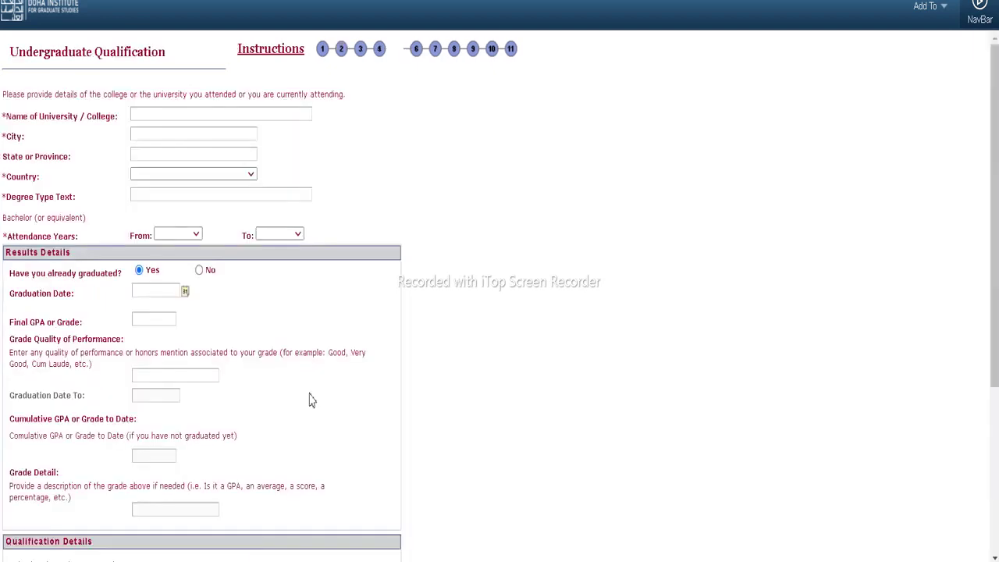
Fill university details from a saved suggestion, degree bsc, attended from 2015 to 2019
{"action": "left_click", "coordinate": [209, 116]}
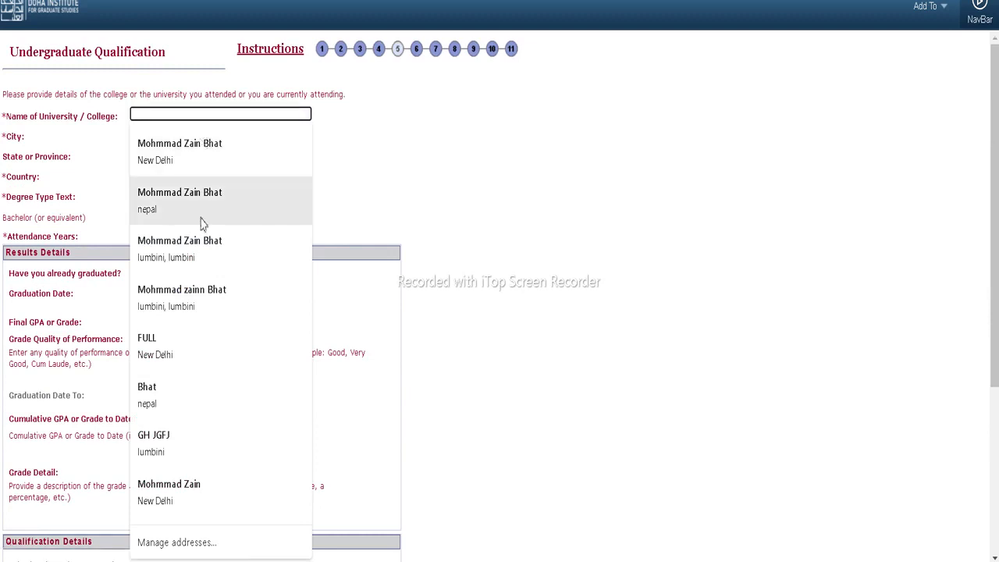
{"action": "left_click", "coordinate": [194, 441]}
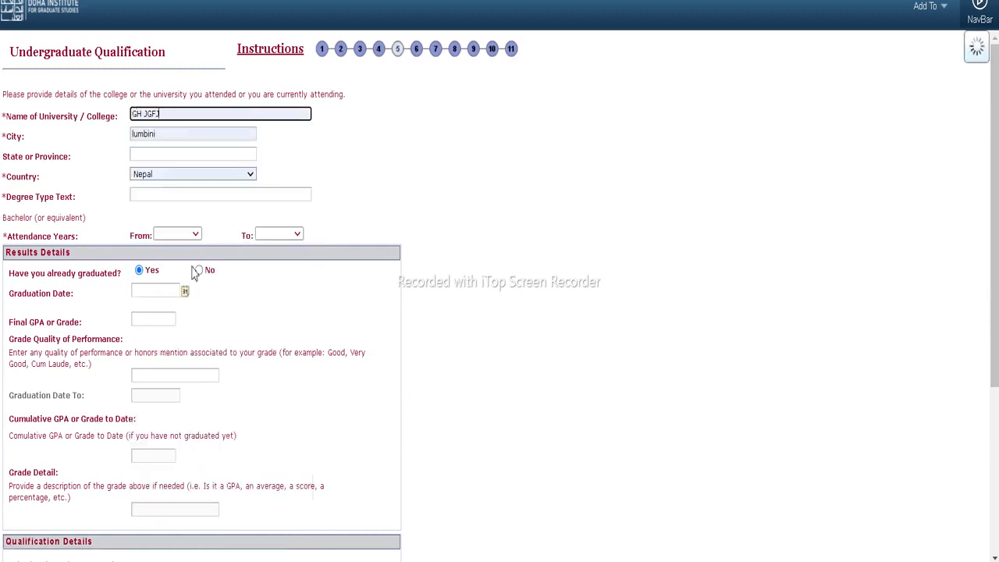
{"action": "left_click", "coordinate": [178, 194]}
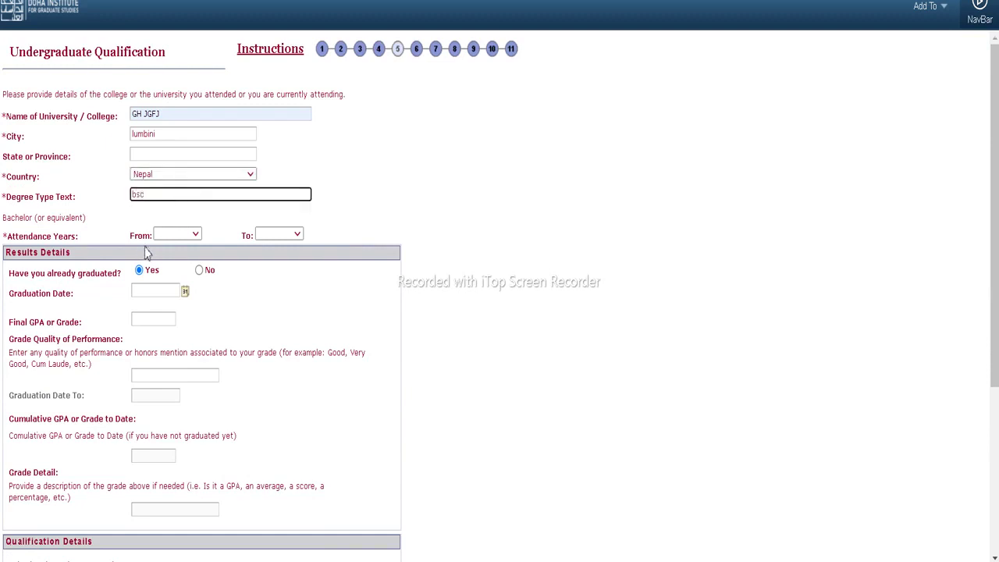
{"action": "left_click", "coordinate": [177, 234]}
{"action": "scroll", "coordinate": [169, 422], "scroll_direction": "down", "scroll_amount": 7}
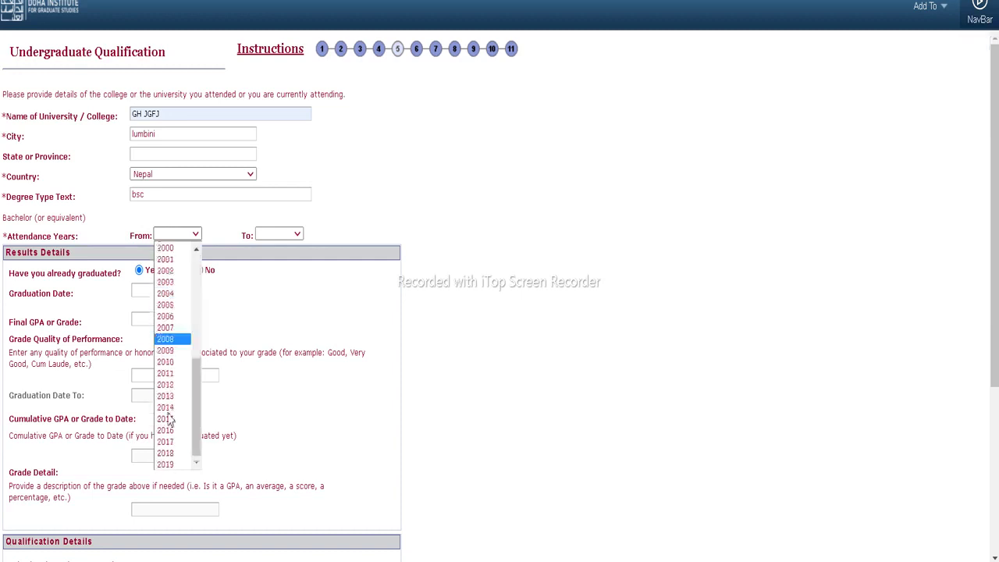
{"action": "left_click", "coordinate": [168, 420]}
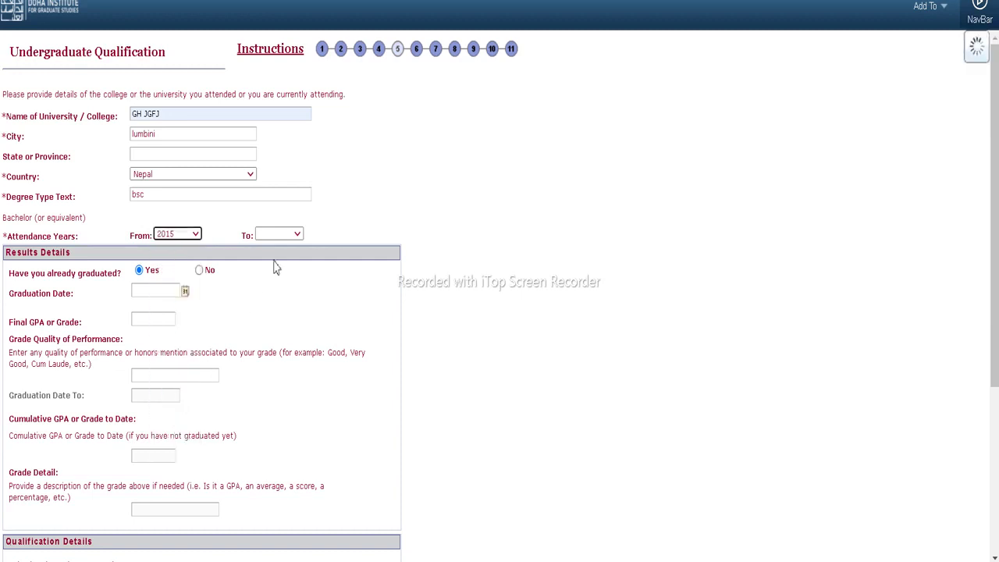
{"action": "left_click", "coordinate": [279, 235]}
{"action": "scroll", "coordinate": [267, 426], "scroll_direction": "down", "scroll_amount": 4}
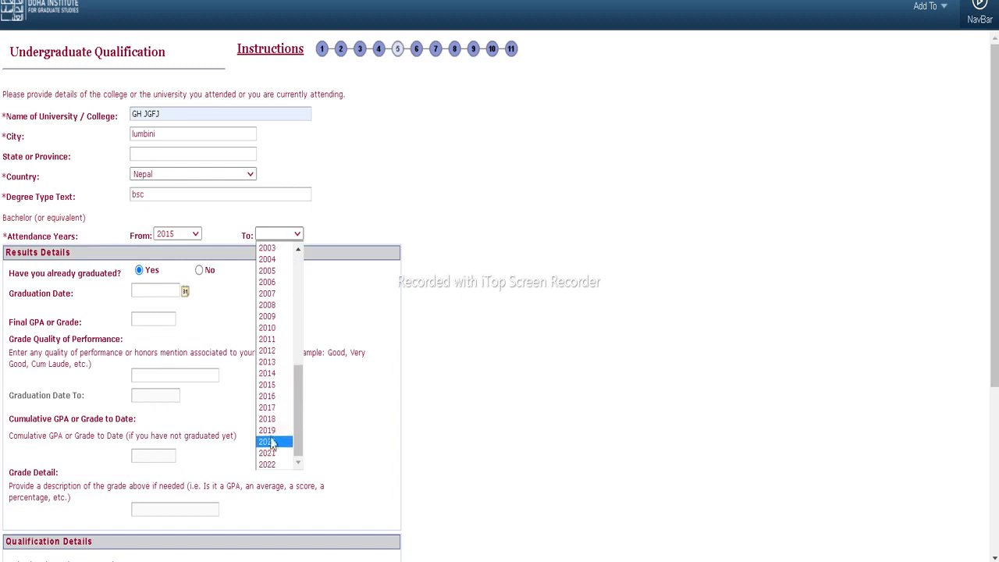
{"action": "left_click", "coordinate": [268, 430]}
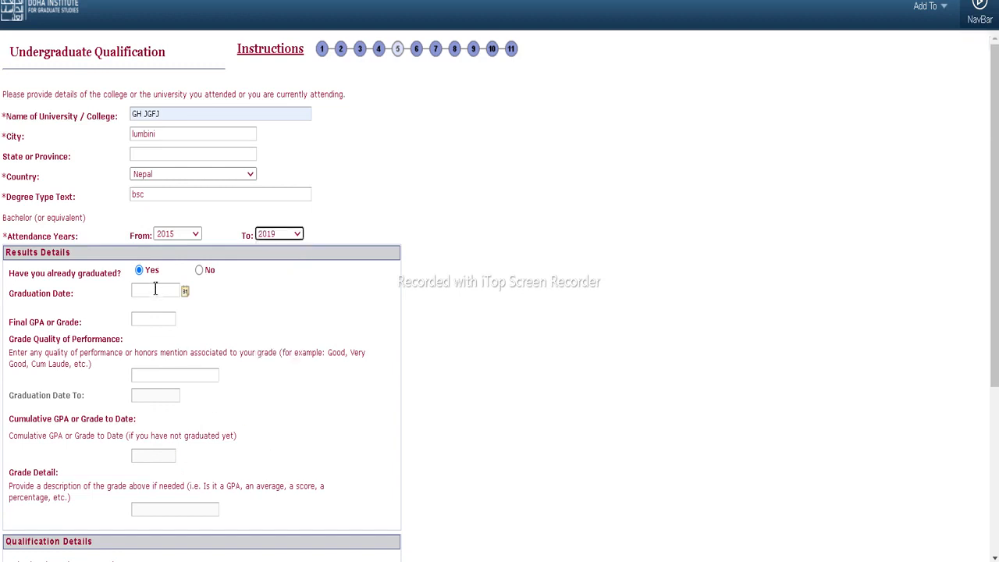
Set the graduation date to 08/01/2019 and enter a final GPA of 3.8
{"action": "left_click", "coordinate": [185, 291]}
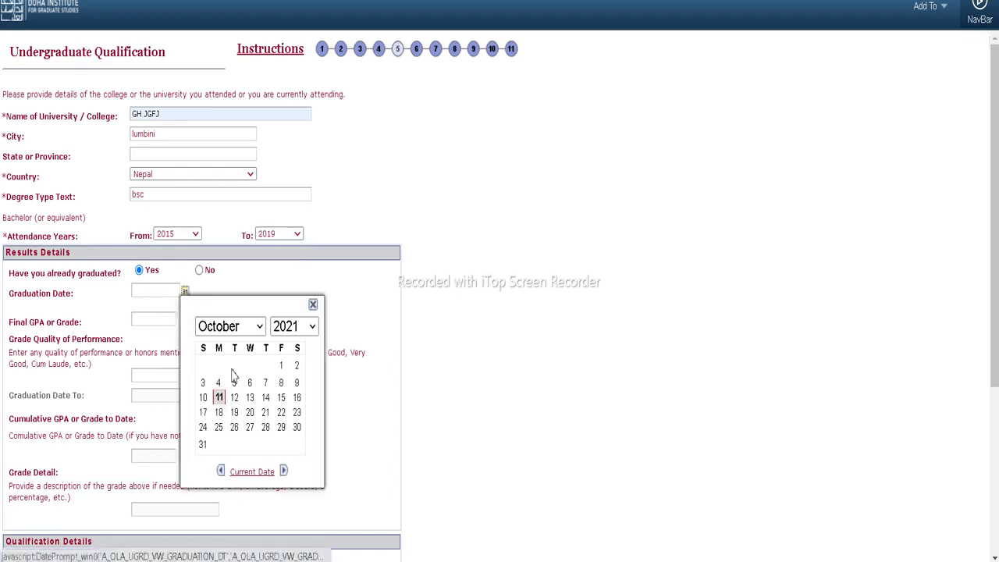
{"action": "left_click", "coordinate": [293, 327]}
{"action": "left_click", "coordinate": [287, 268]}
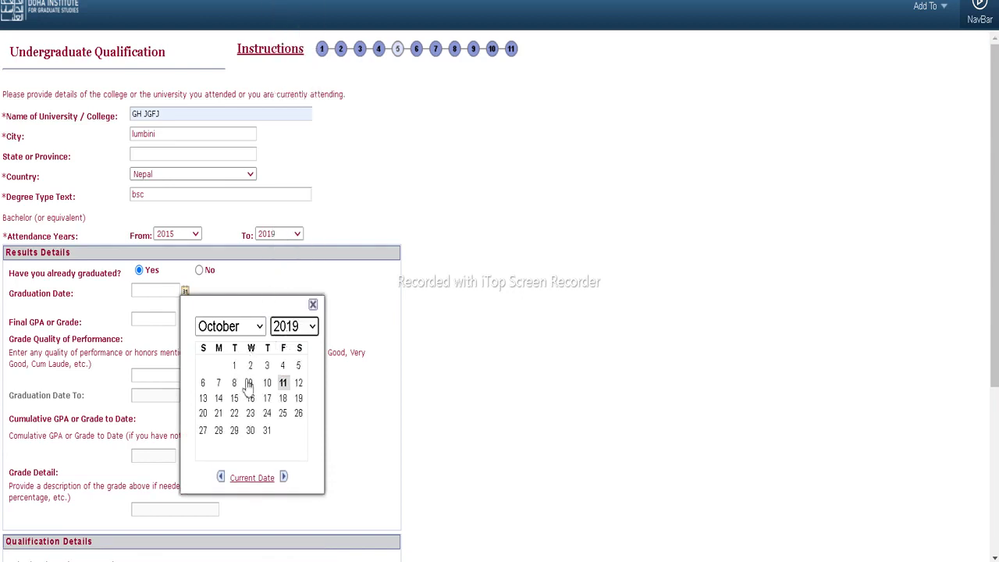
{"action": "left_click", "coordinate": [260, 328]}
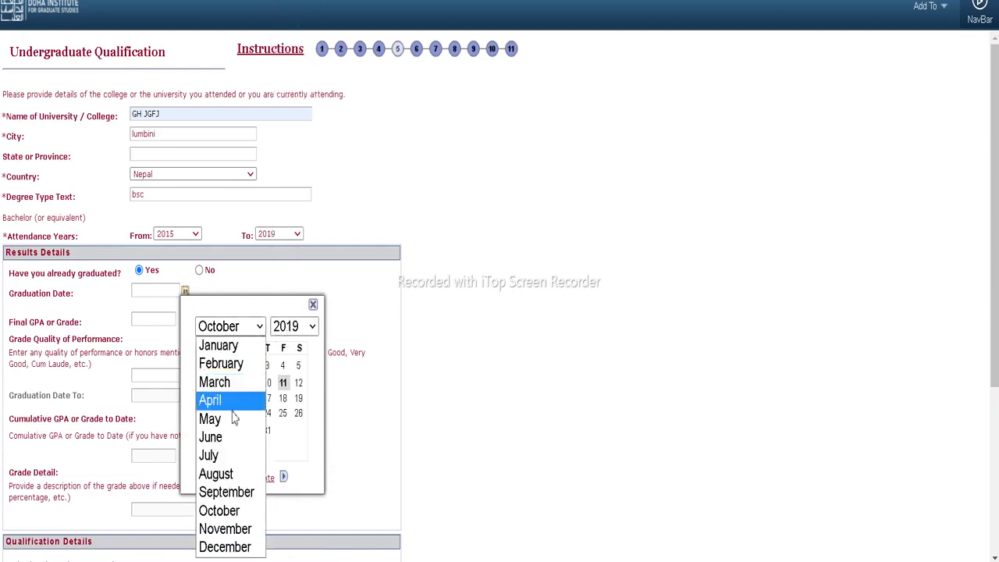
{"action": "left_click", "coordinate": [225, 474]}
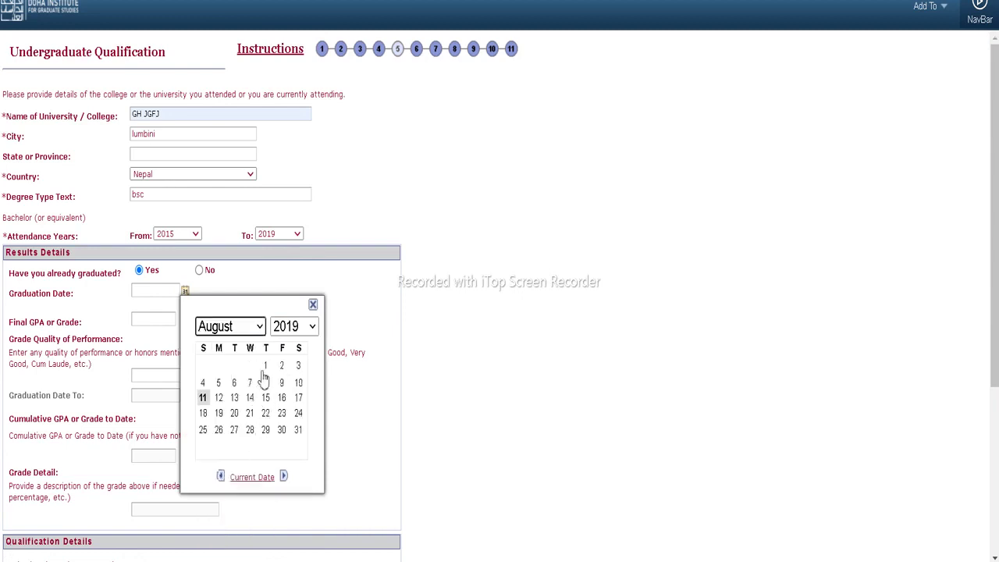
{"action": "left_click", "coordinate": [266, 366]}
{"action": "left_click", "coordinate": [156, 318]}
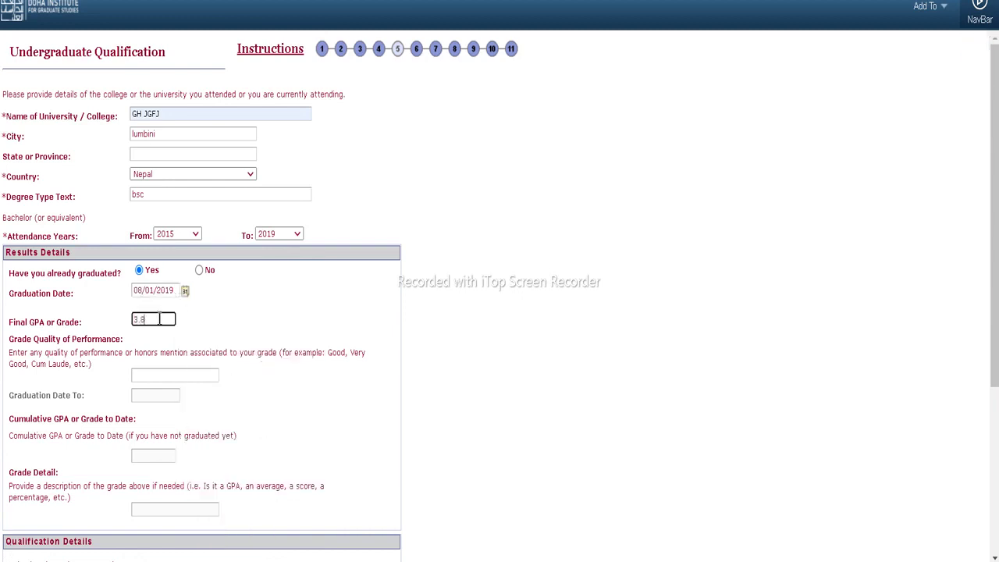
{"action": "scroll", "coordinate": [144, 400], "scroll_direction": "down", "scroll_amount": 1}
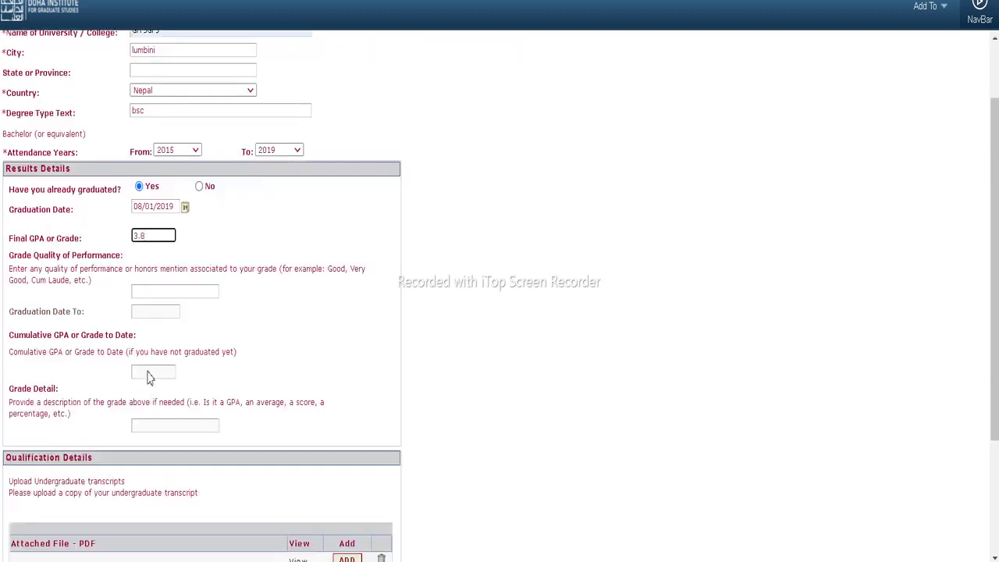
Attach transcript s3.pdf and certificate s2.pdf, then continue to Graduate Qualification
{"action": "scroll", "coordinate": [151, 377], "scroll_direction": "down", "scroll_amount": 2}
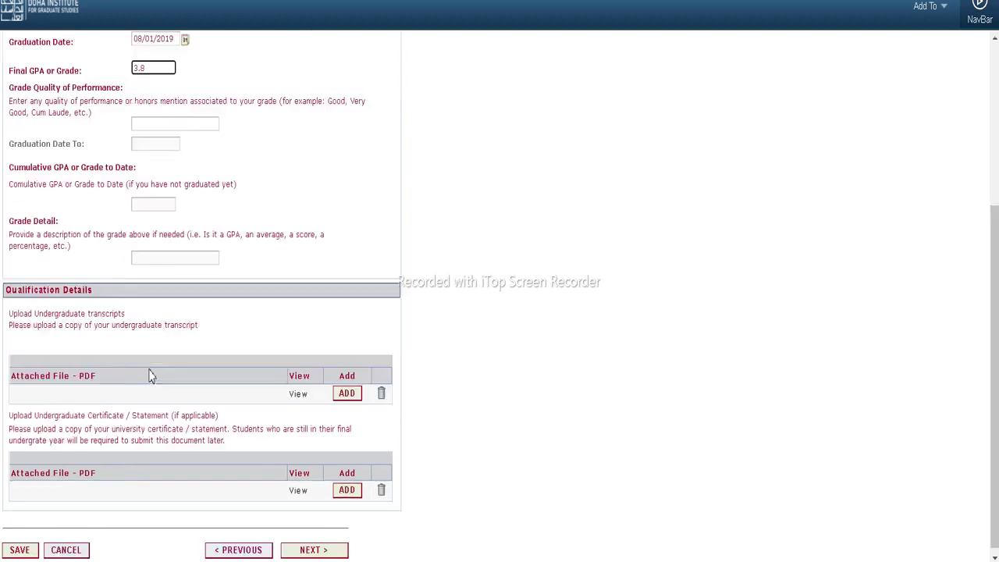
{"action": "scroll", "coordinate": [151, 377], "scroll_direction": "down", "scroll_amount": 1}
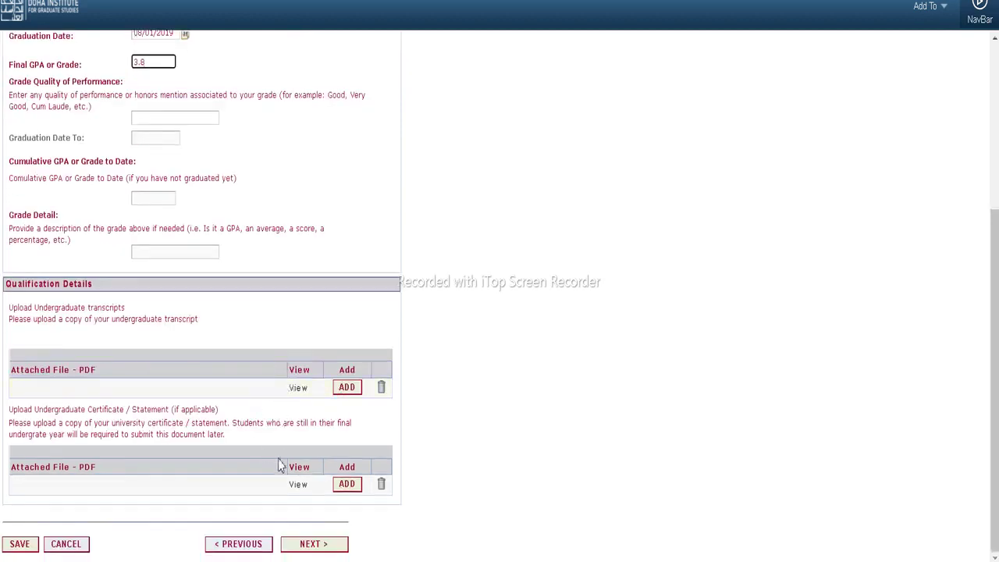
{"action": "left_click", "coordinate": [347, 484]}
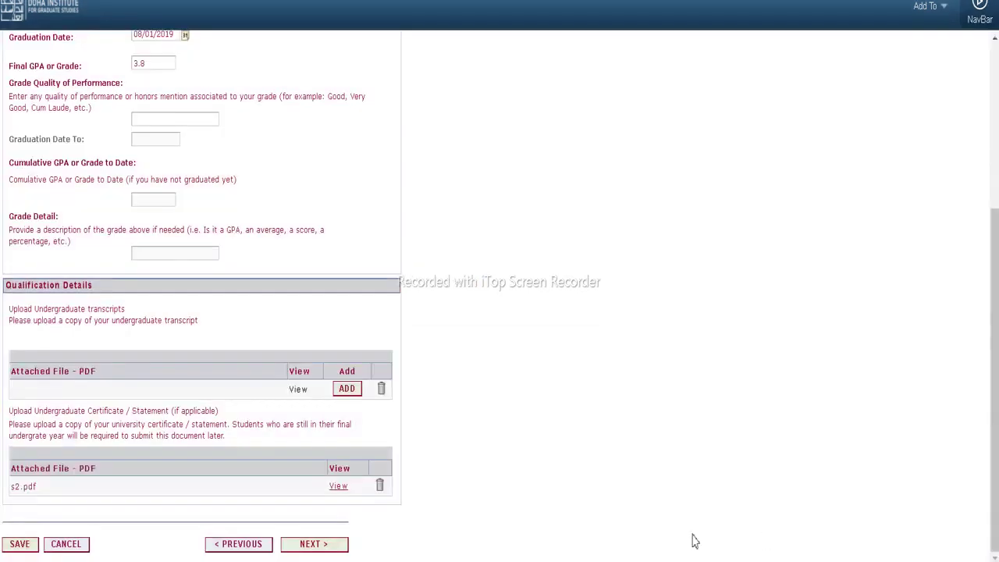
{"action": "left_click", "coordinate": [328, 544]}
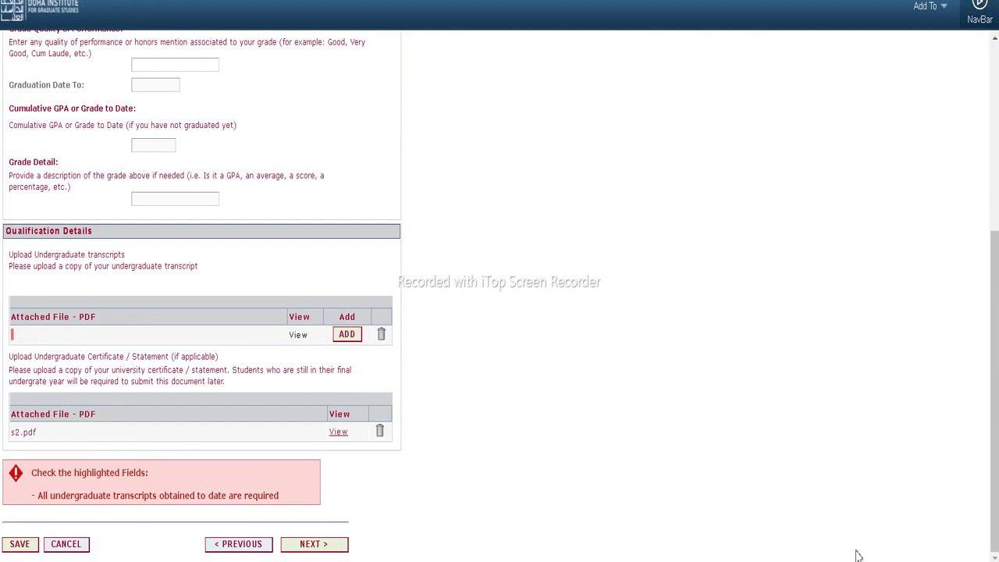
{"action": "left_click", "coordinate": [320, 547]}
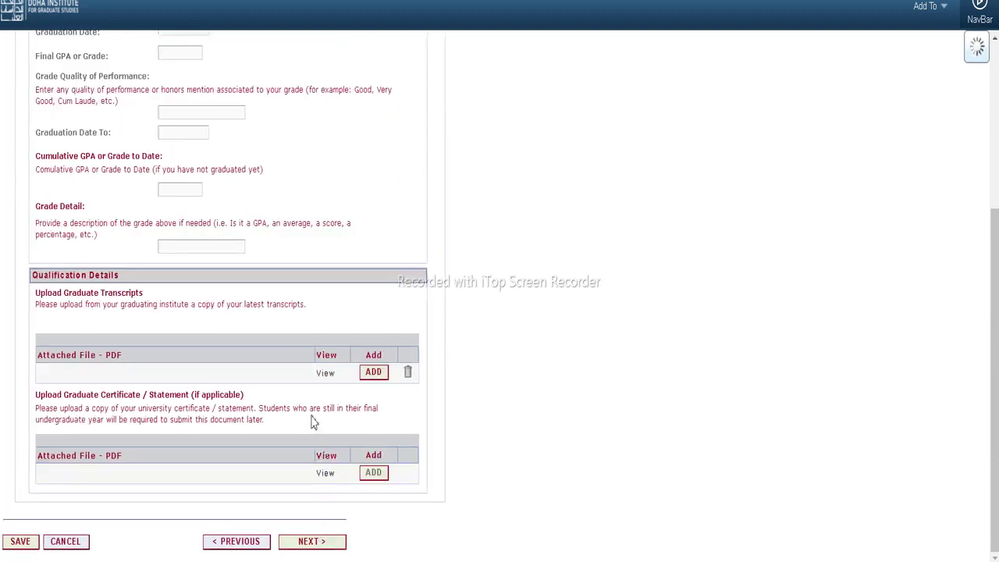
Leave the graduate degree answer at No and proceed to Language Requirements, step 7
{"action": "scroll", "coordinate": [312, 421], "scroll_direction": "up", "scroll_amount": 4}
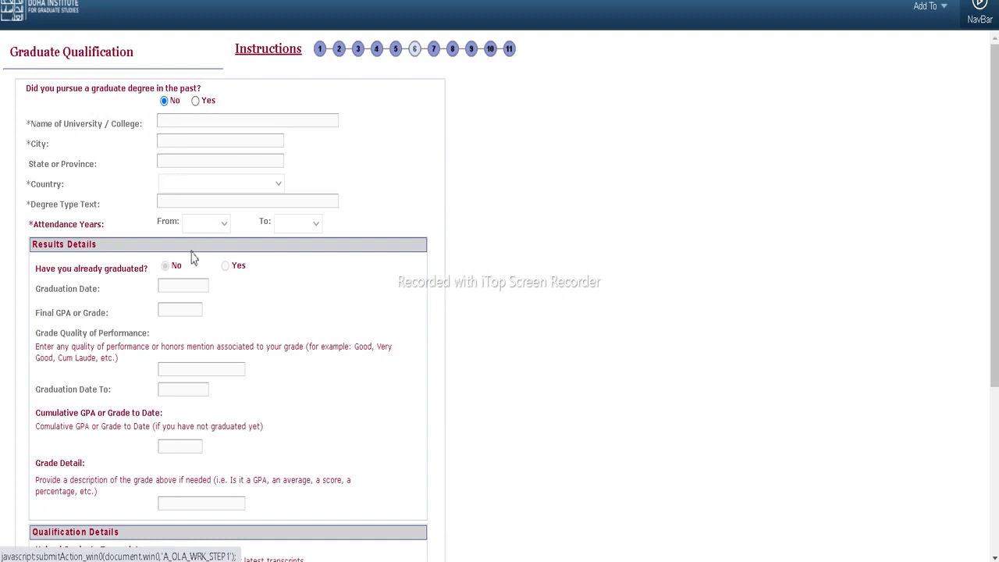
{"action": "scroll", "coordinate": [179, 285], "scroll_direction": "down", "scroll_amount": 2}
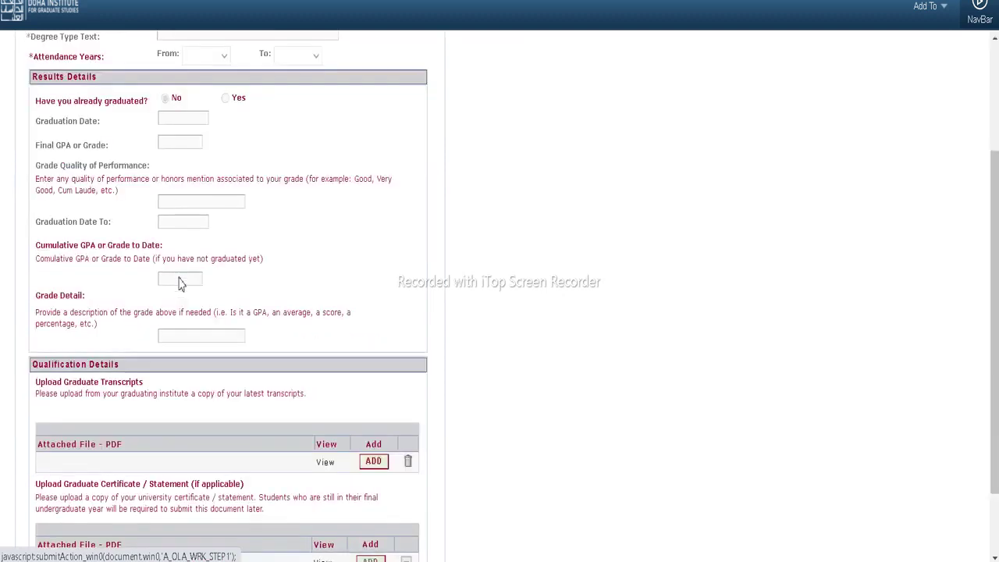
{"action": "scroll", "coordinate": [179, 285], "scroll_direction": "down", "scroll_amount": 1}
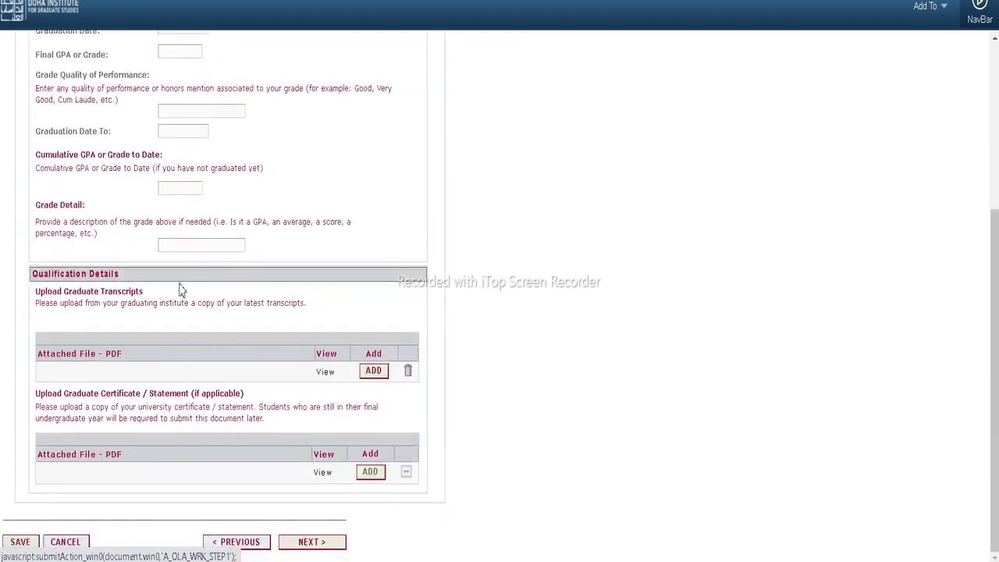
{"action": "left_click", "coordinate": [307, 543]}
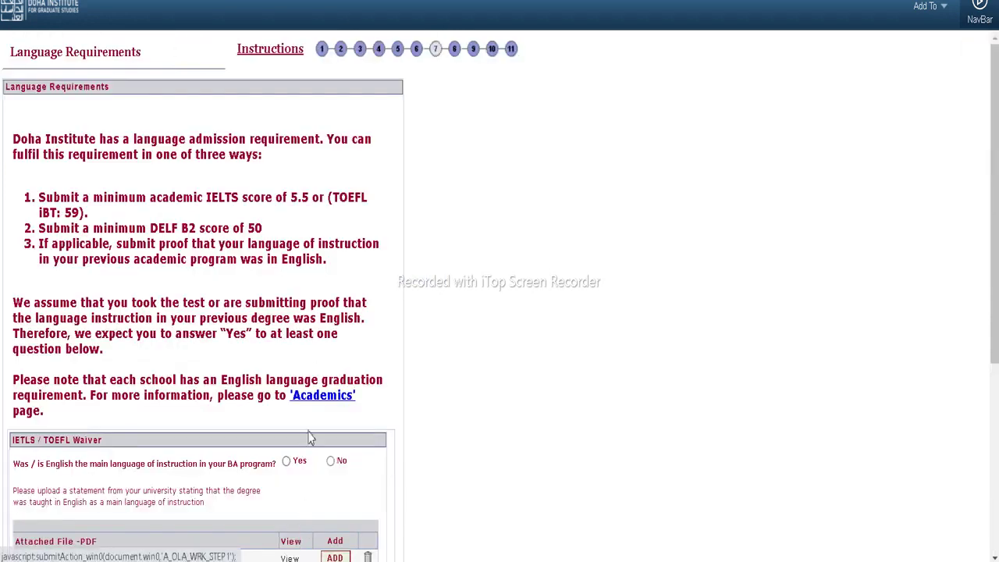
Answer Yes for English as BA instruction language, keep tests at No, and continue
{"action": "scroll", "coordinate": [230, 235], "scroll_direction": "down", "scroll_amount": 2}
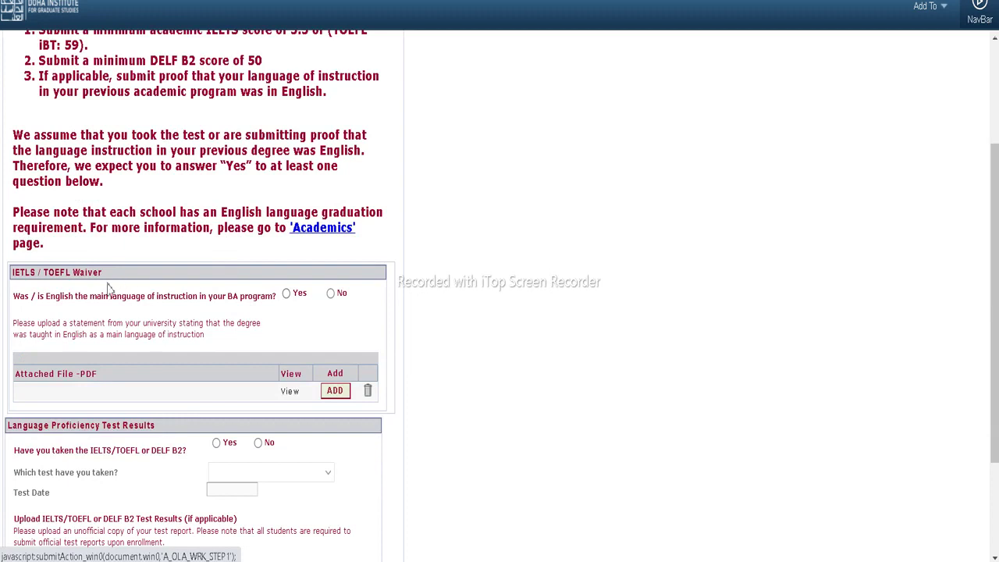
{"action": "left_click", "coordinate": [286, 294]}
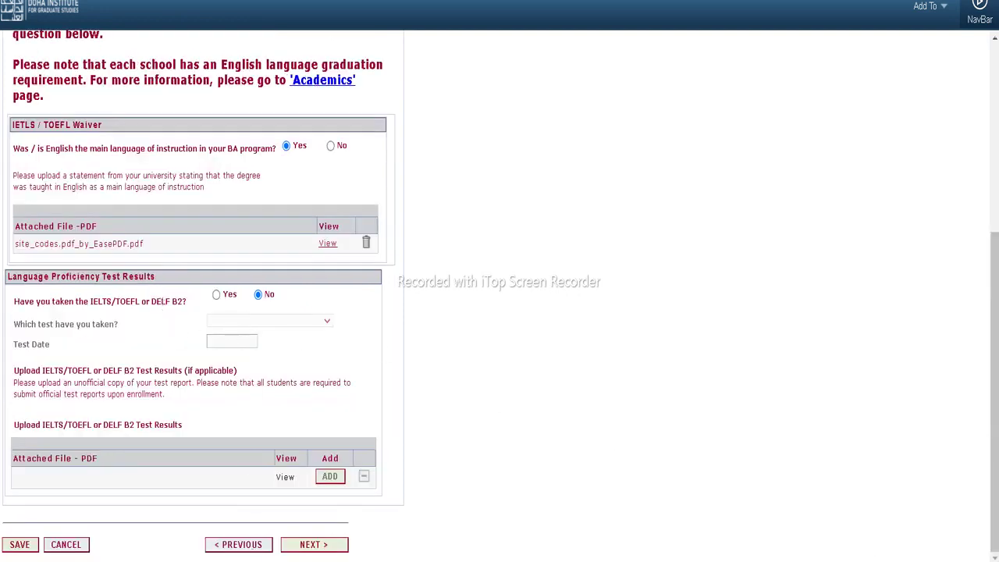
{"action": "left_click", "coordinate": [306, 551]}
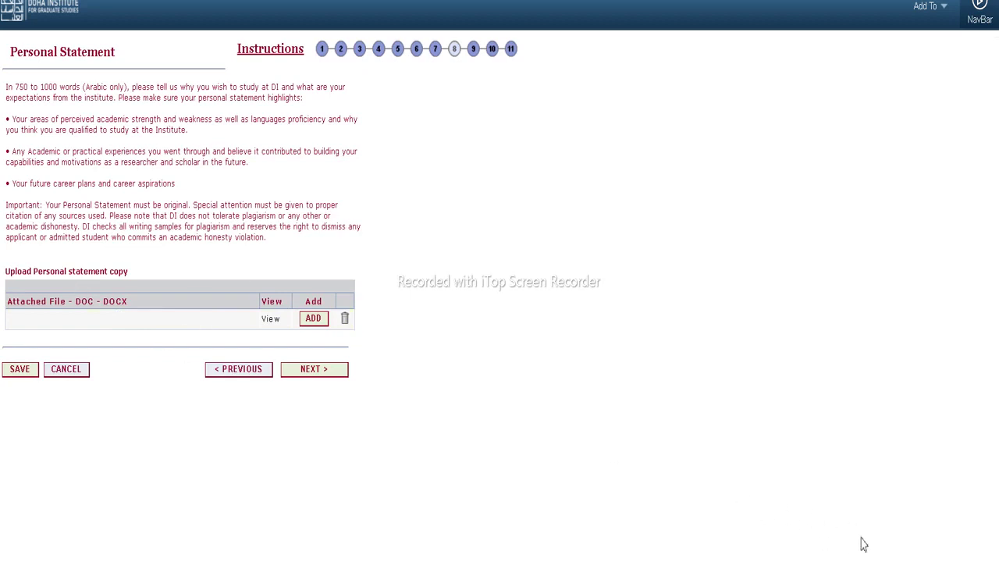
Attach s1.doc as personal statement and move past Writing Sample to Referee Information
{"action": "left_click", "coordinate": [312, 319]}
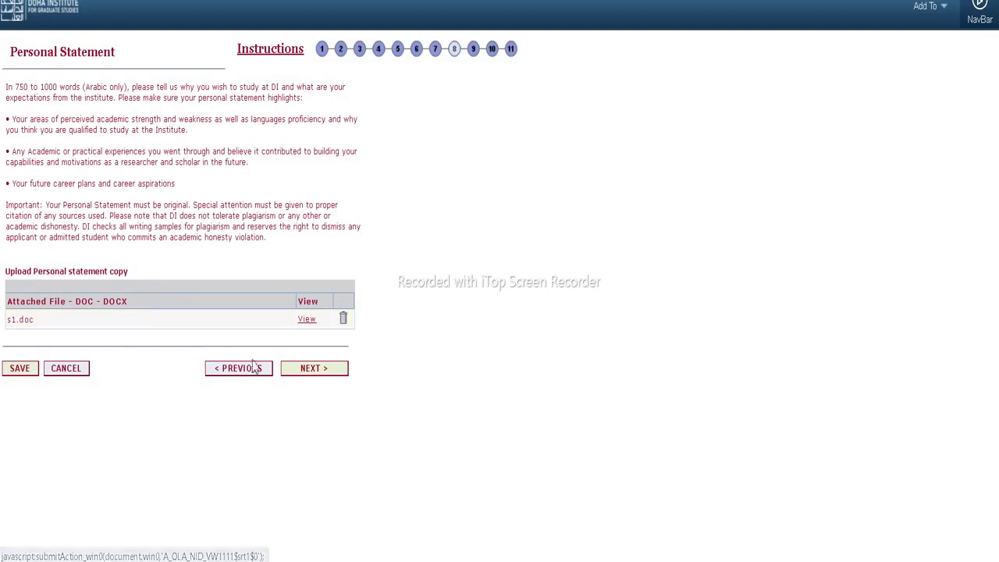
{"action": "left_click", "coordinate": [320, 377]}
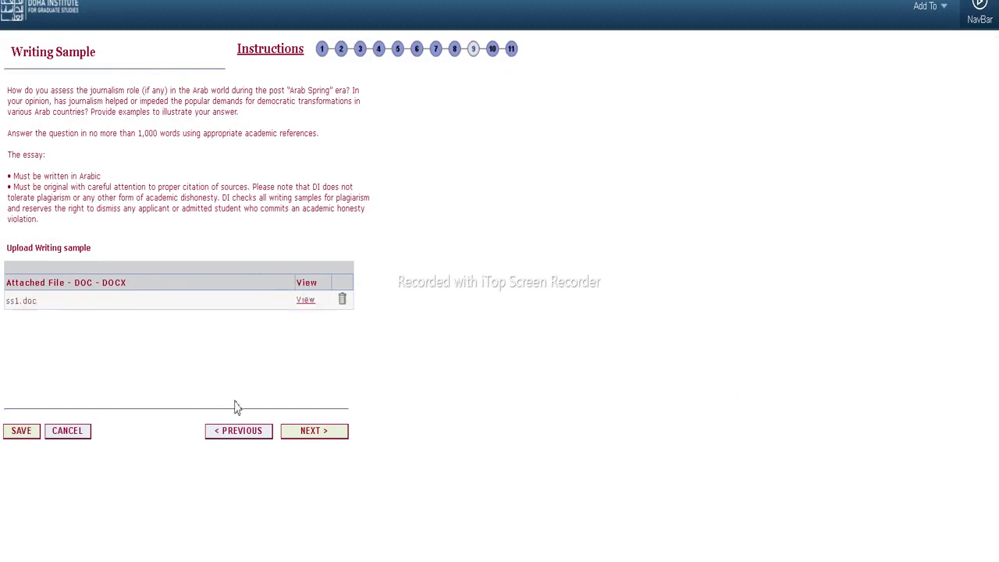
{"action": "left_click", "coordinate": [306, 443]}
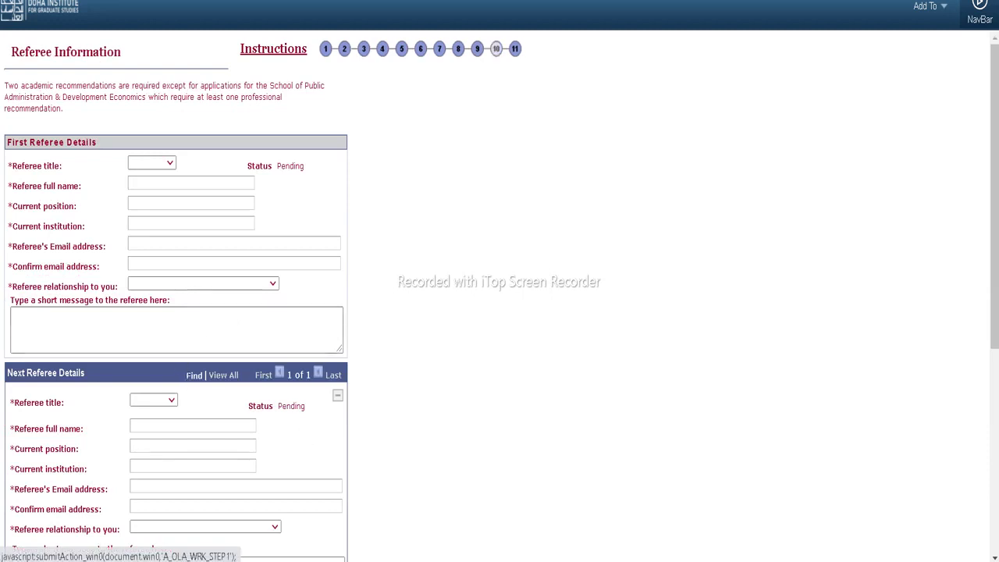
Give the first referee title Dr., a saved full name, and position and institution 'de'
{"action": "left_click", "coordinate": [149, 163]}
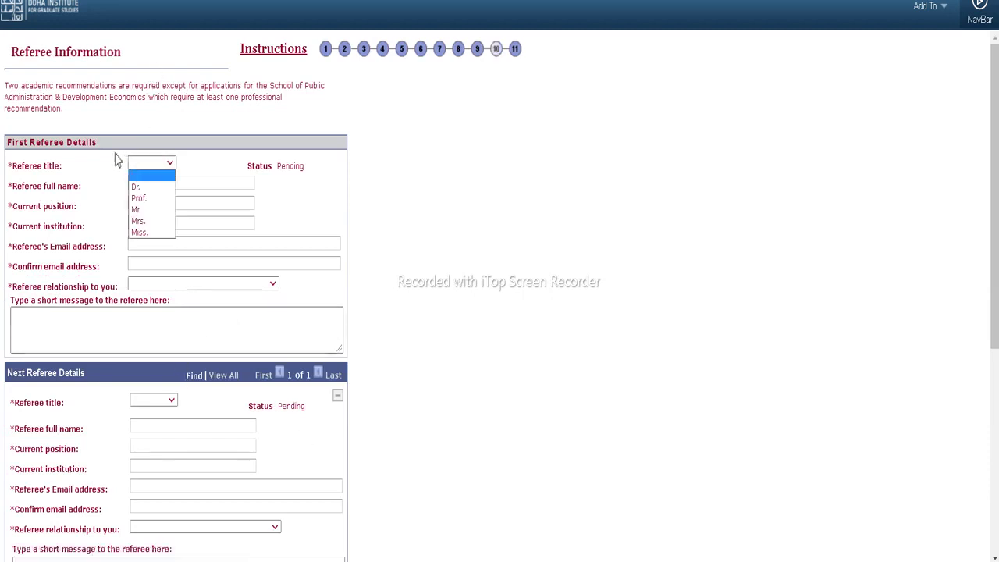
{"action": "left_click", "coordinate": [141, 190]}
{"action": "left_click", "coordinate": [161, 185]}
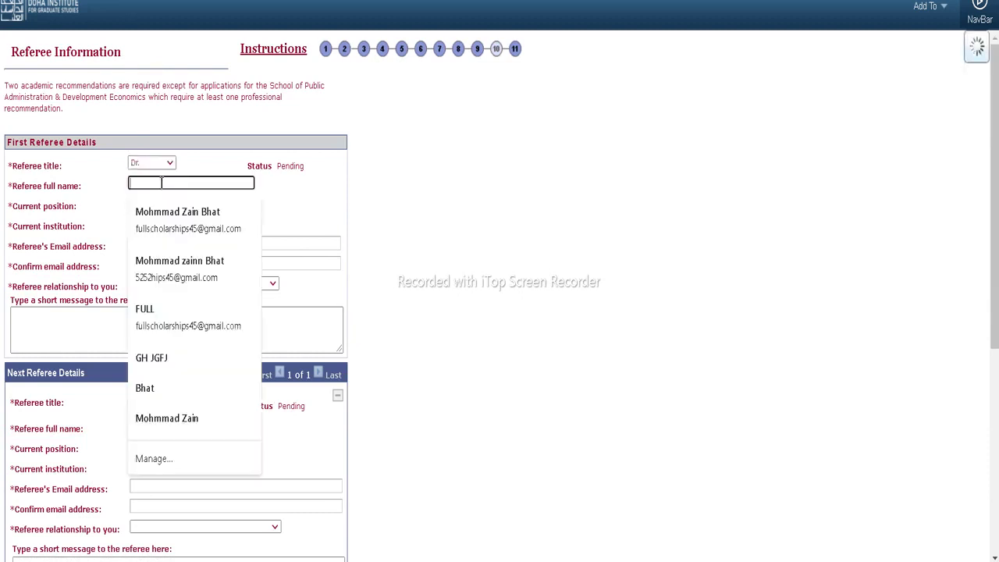
{"action": "left_click", "coordinate": [161, 323]}
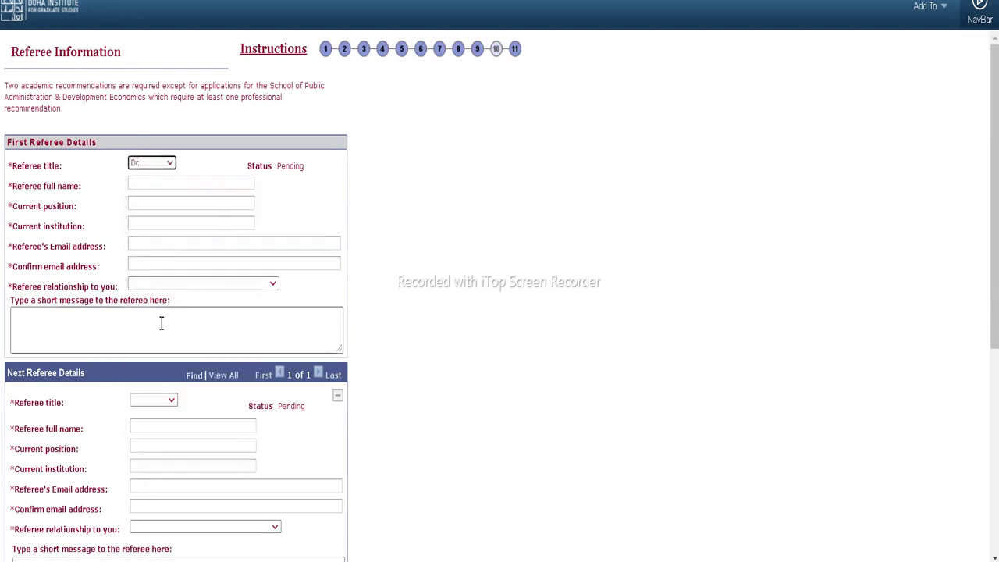
{"action": "left_click", "coordinate": [158, 187]}
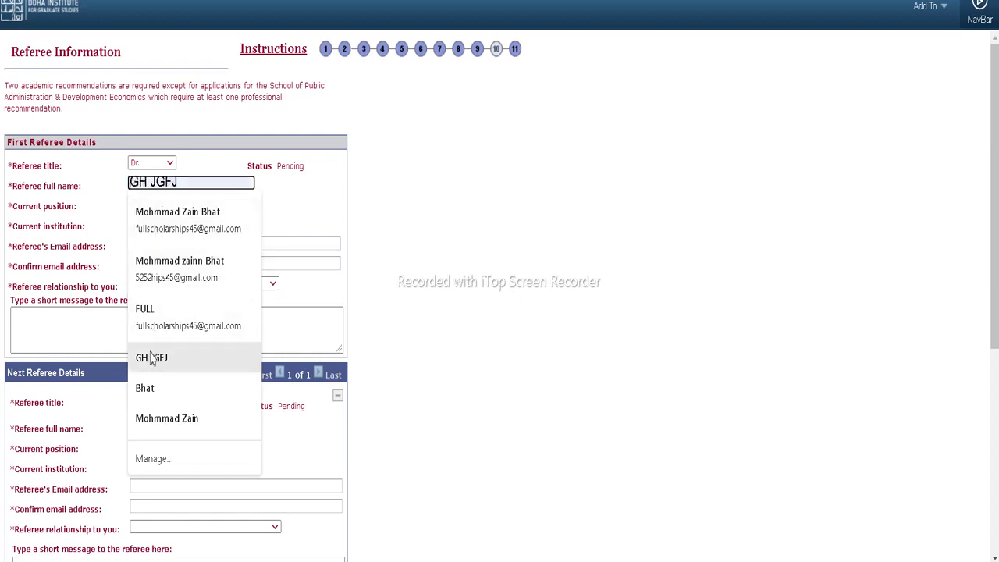
{"action": "left_click", "coordinate": [151, 355]}
{"action": "left_click", "coordinate": [160, 204]}
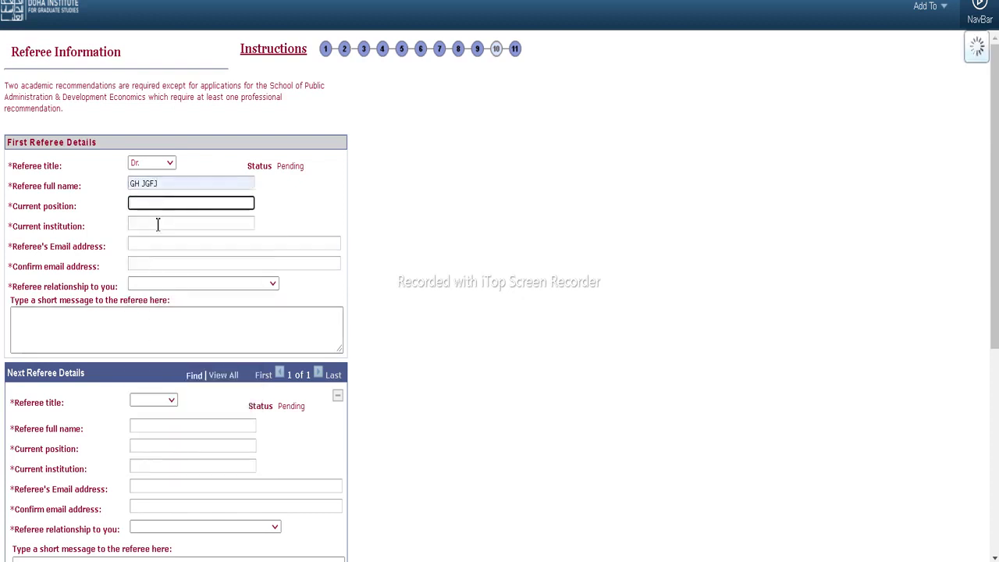
{"action": "type", "text": "de"}
{"action": "left_click", "coordinate": [165, 225]}
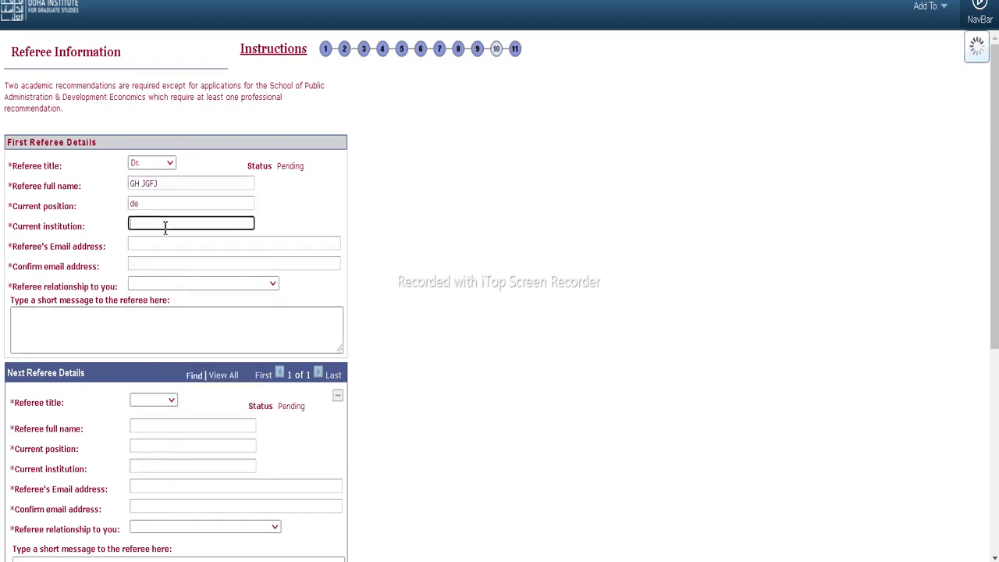
{"action": "type", "text": "de"}
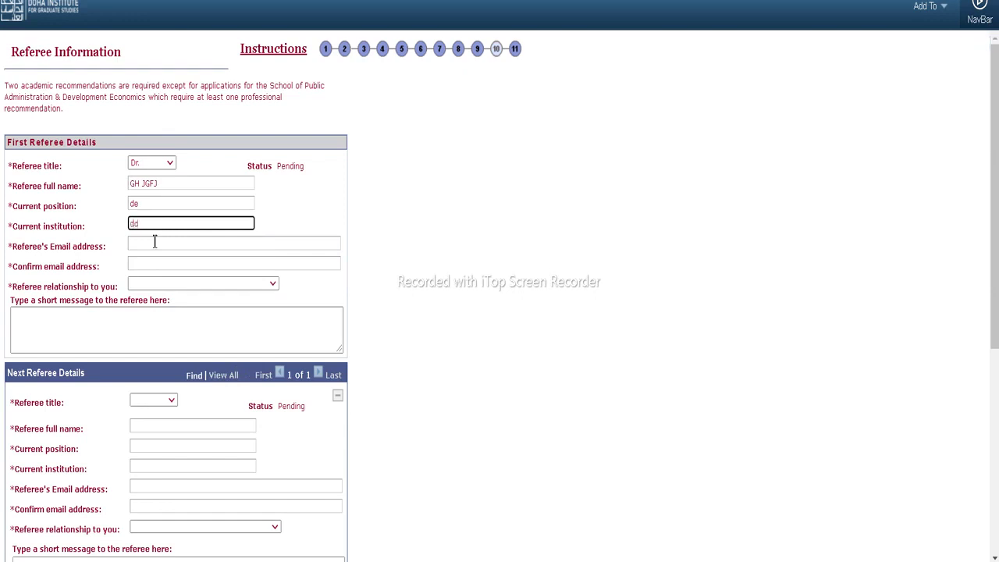
Enter the referee's e-mail address and repeat it in the confirm e-mail field
{"action": "left_click", "coordinate": [155, 242]}
{"action": "key", "text": "Escape"}
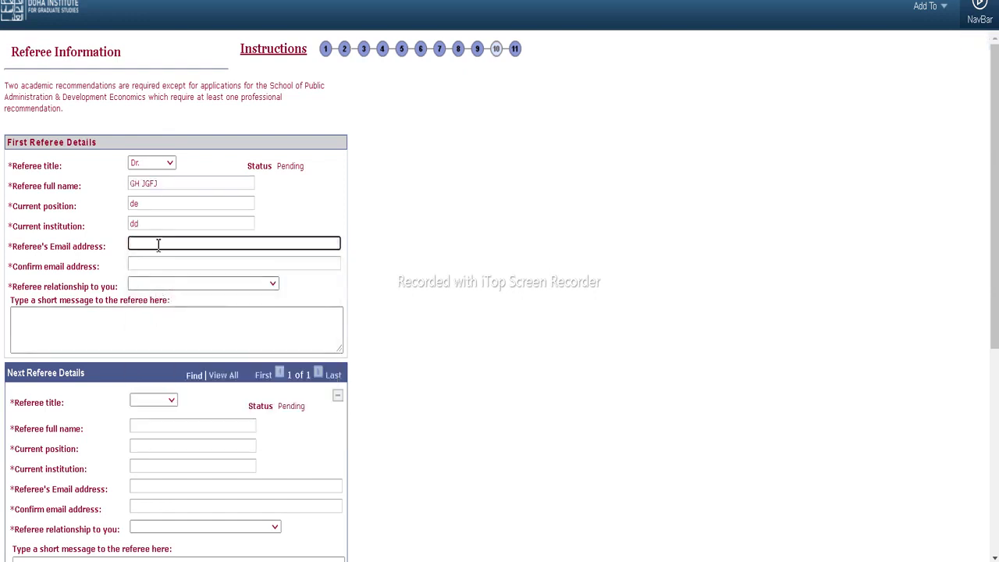
{"action": "left_click", "coordinate": [158, 245]}
{"action": "left_click", "coordinate": [163, 333]}
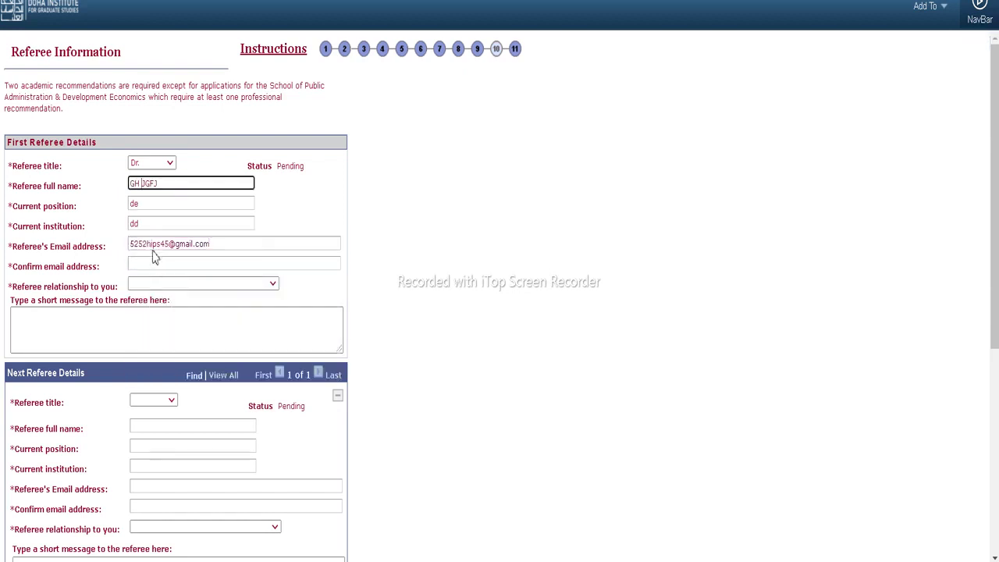
{"action": "left_click", "coordinate": [155, 244]}
{"action": "left_click_drag", "start_coordinate": [151, 243], "coordinate": [138, 244]}
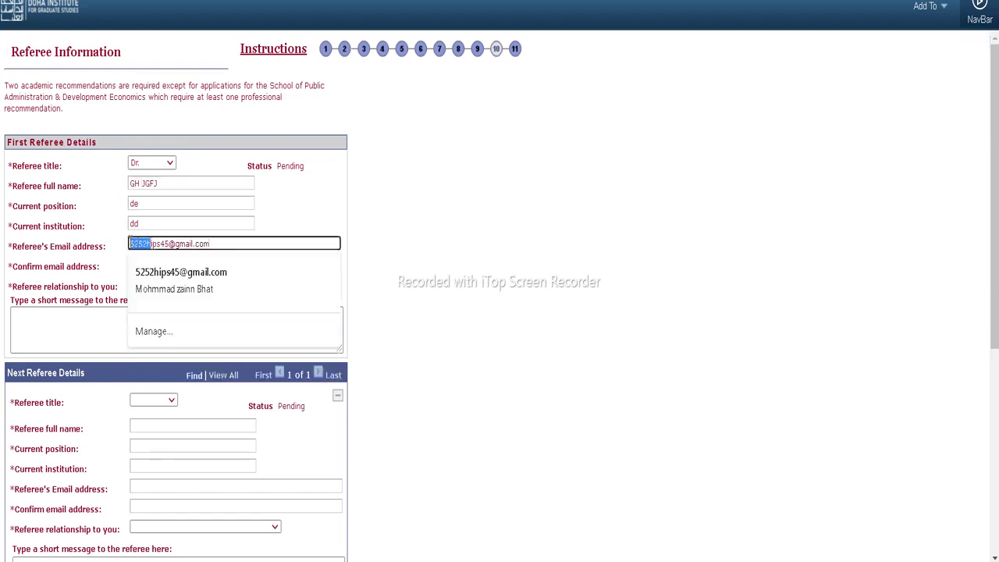
{"action": "type", "text": "gthg"}
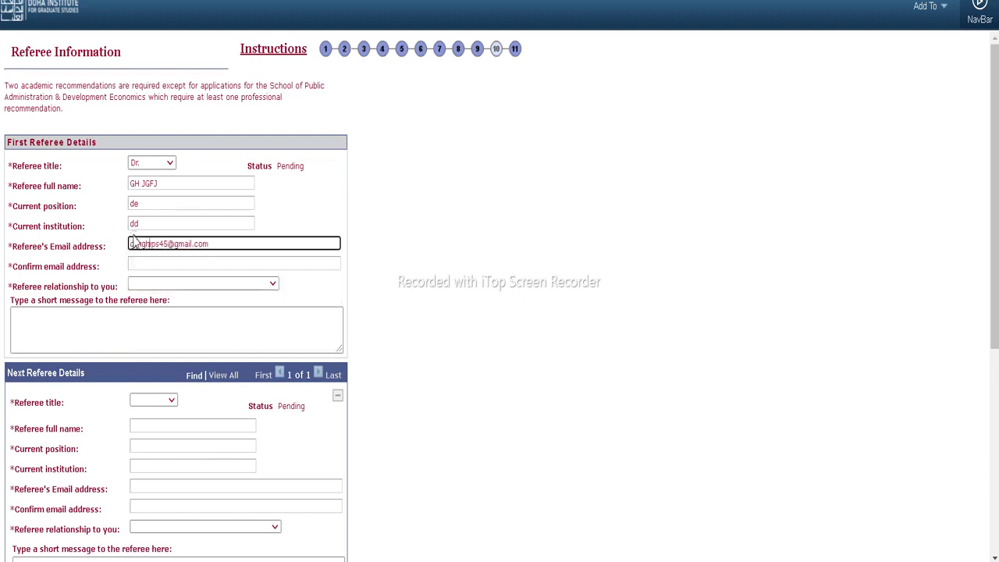
{"action": "left_click_drag", "start_coordinate": [210, 247], "coordinate": [136, 242]}
{"action": "key", "text": "ctrl+c"}
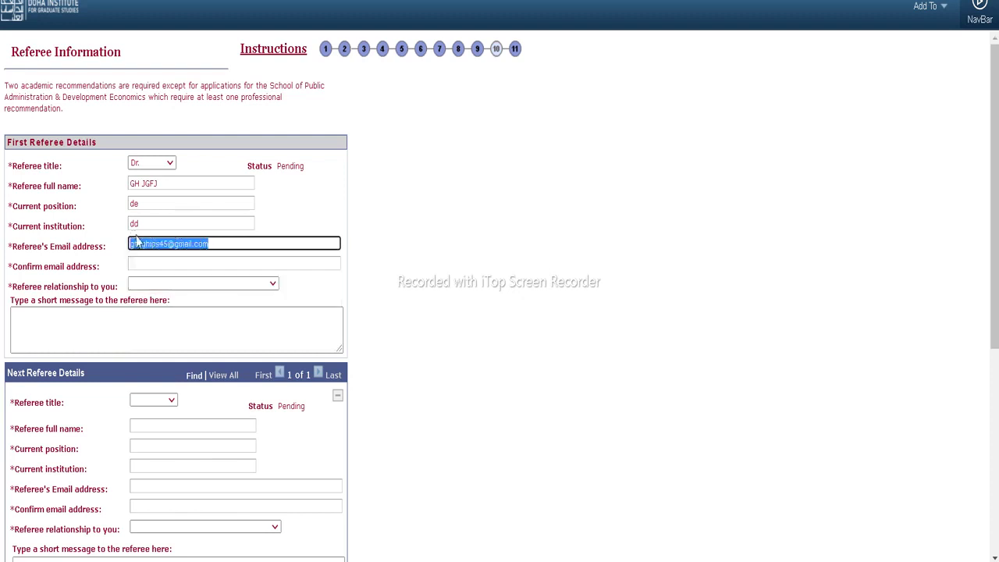
{"action": "left_click", "coordinate": [156, 264]}
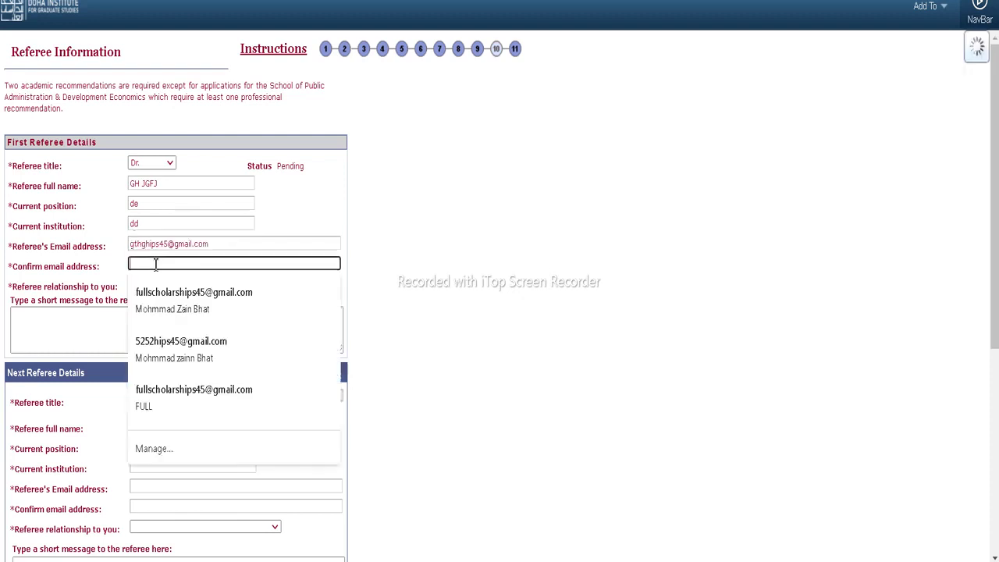
{"action": "key", "text": "ctrl+v"}
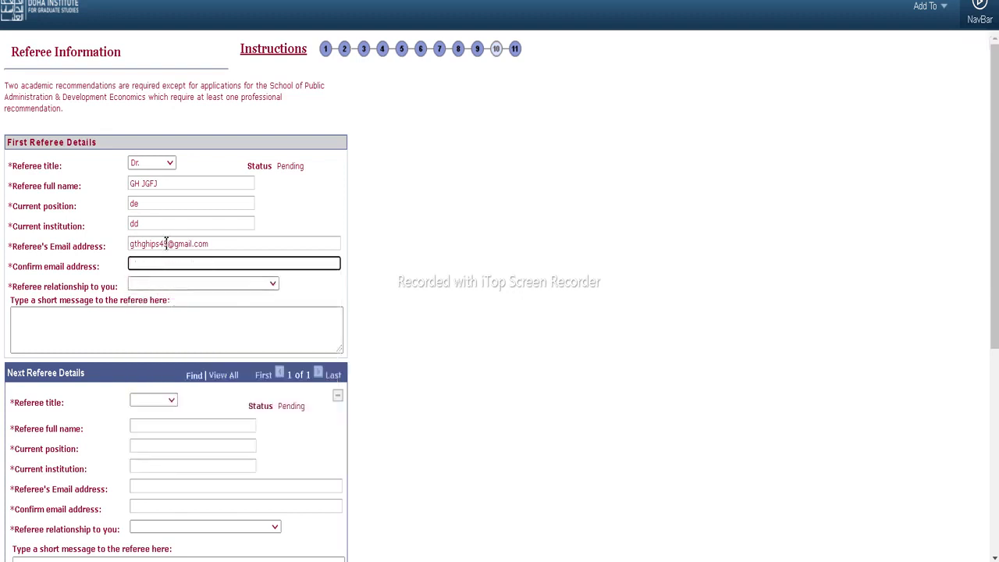
{"action": "left_click_drag", "start_coordinate": [160, 245], "coordinate": [121, 250]}
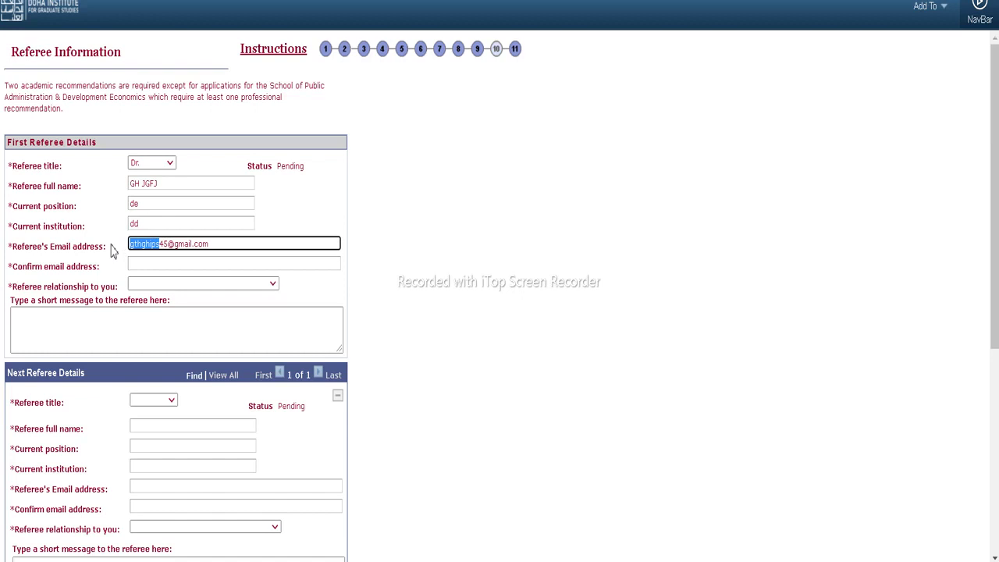
{"action": "type", "text": "fgfgfg"}
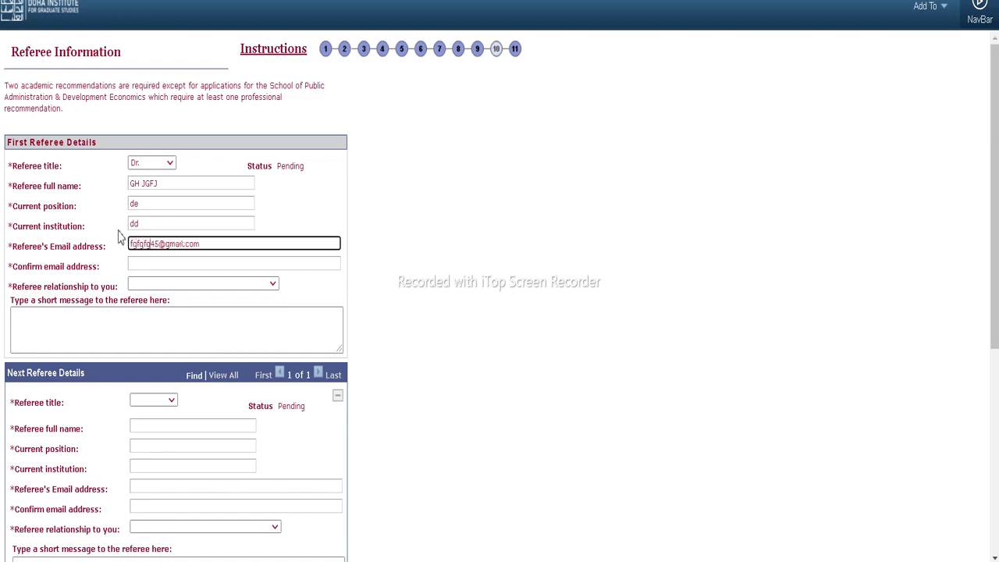
{"action": "left_click", "coordinate": [142, 266]}
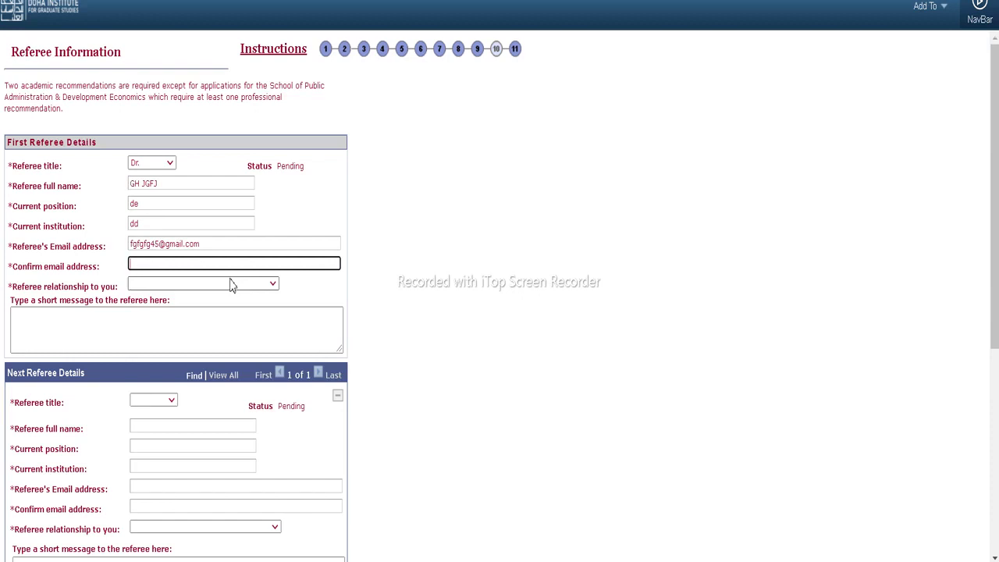
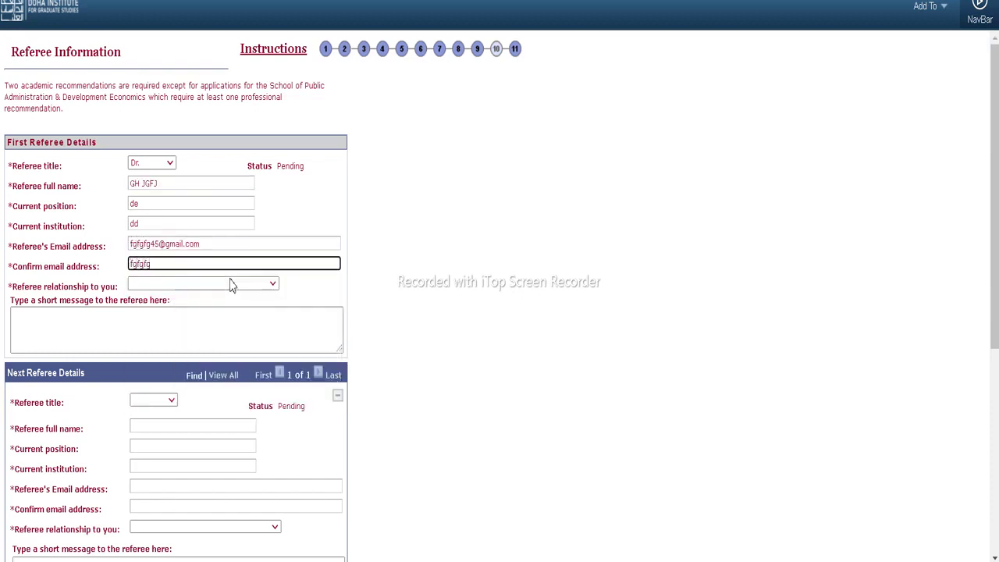
Set the referee relationship to Teacher / Professor and begin the message field
{"action": "left_click", "coordinate": [211, 287]}
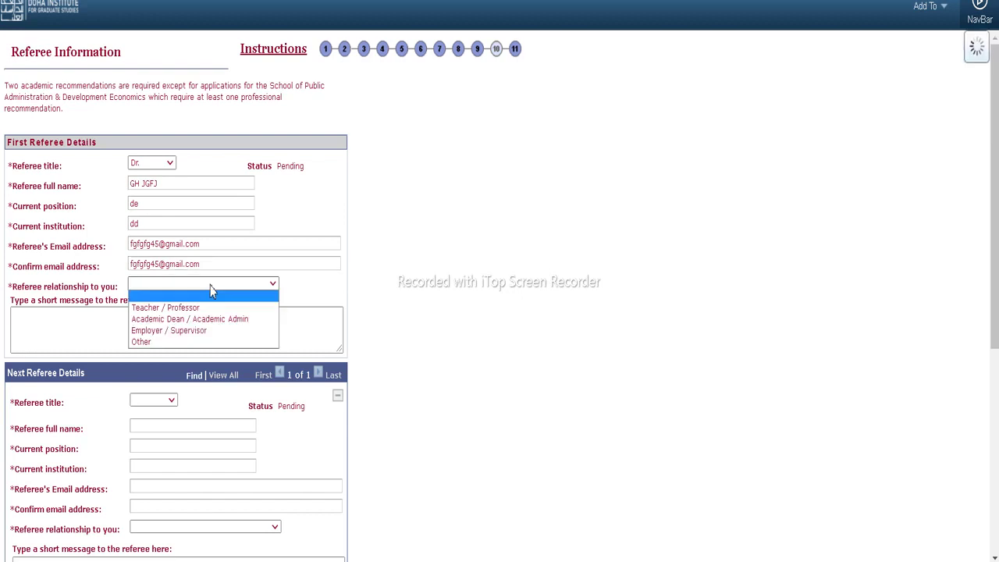
{"action": "left_click", "coordinate": [210, 298]}
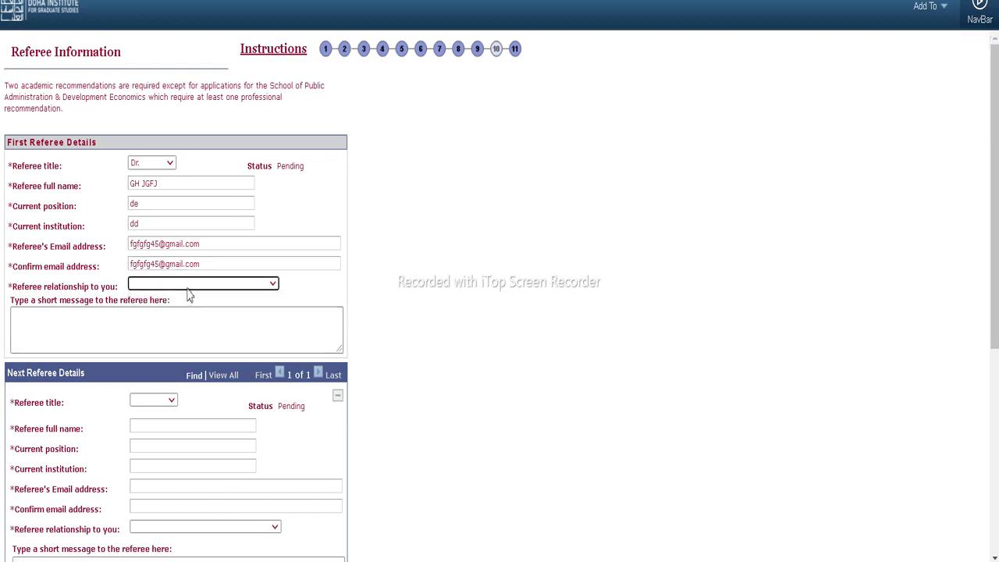
{"action": "left_click", "coordinate": [188, 286]}
{"action": "left_click", "coordinate": [180, 309]}
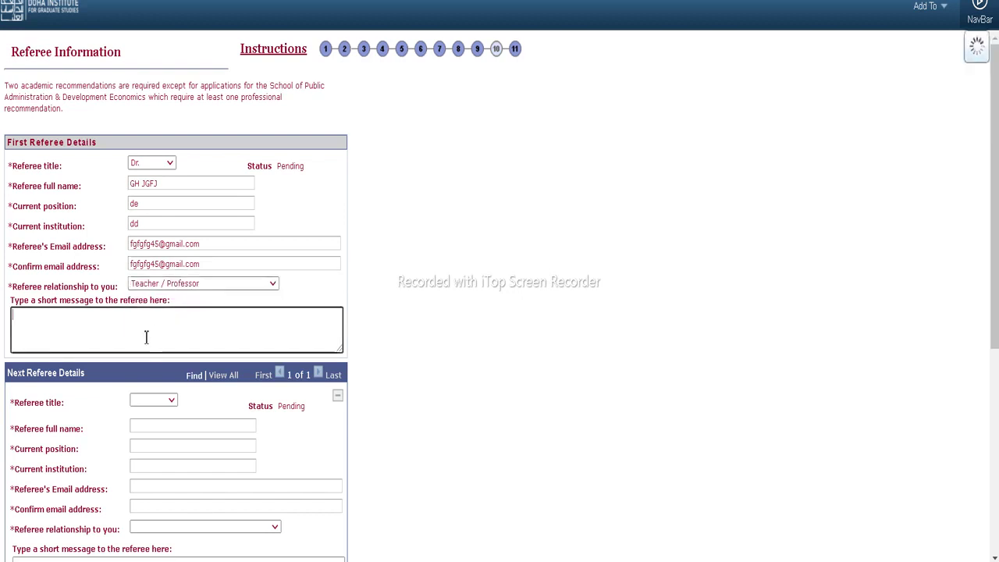
{"action": "left_click", "coordinate": [148, 328]}
Set the second referee's title to Dr. and autofill the name and e-mails from a saved entry
{"action": "type", "text": "ggngng"}
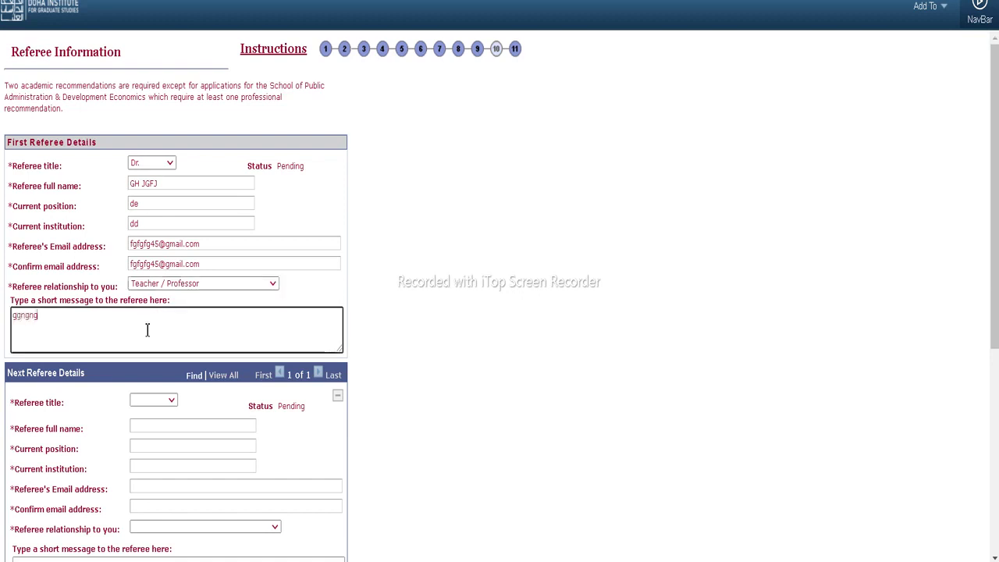
{"action": "scroll", "coordinate": [156, 307], "scroll_direction": "down", "scroll_amount": 2}
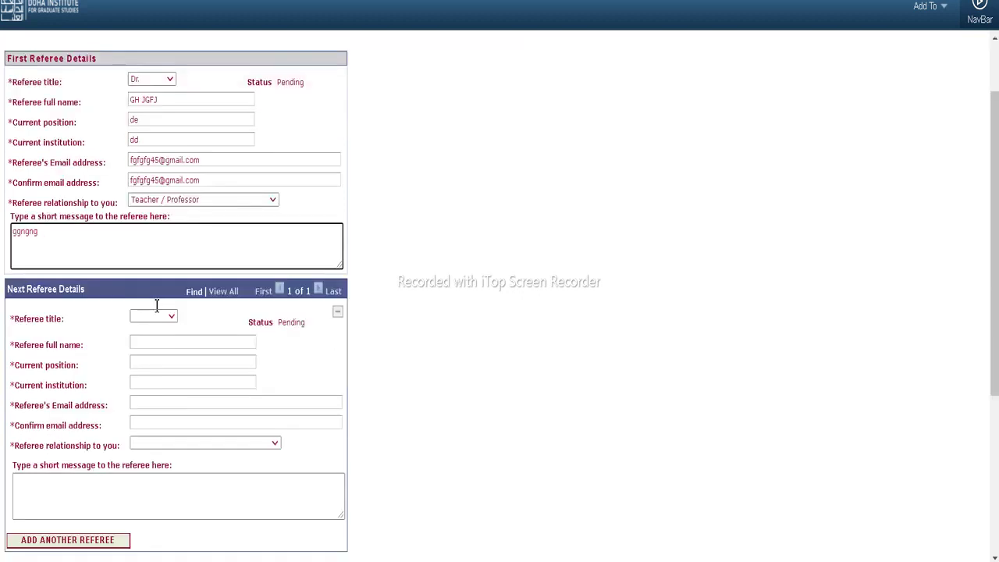
{"action": "scroll", "coordinate": [156, 310], "scroll_direction": "down", "scroll_amount": 2}
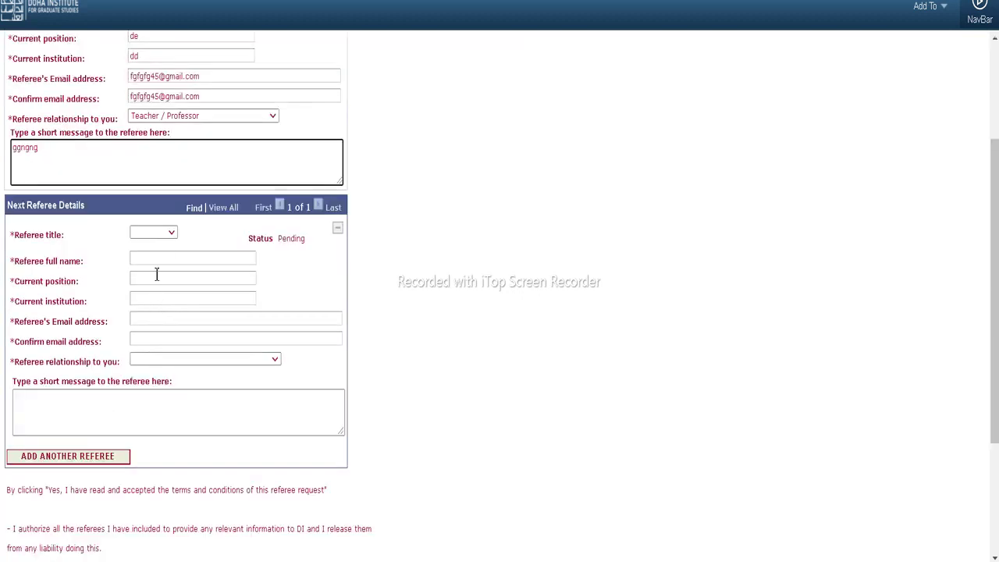
{"action": "left_click", "coordinate": [155, 233]}
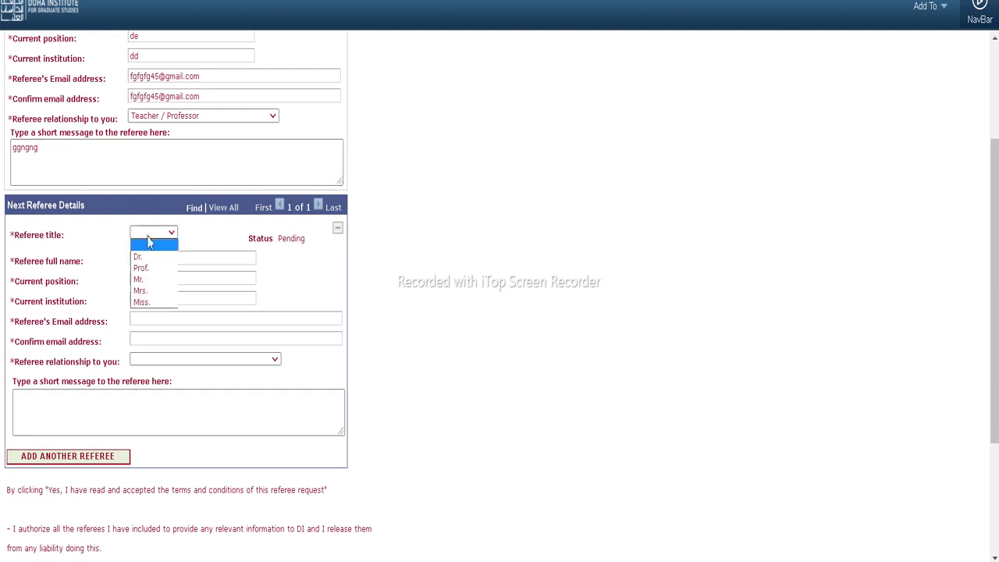
{"action": "left_click", "coordinate": [148, 255]}
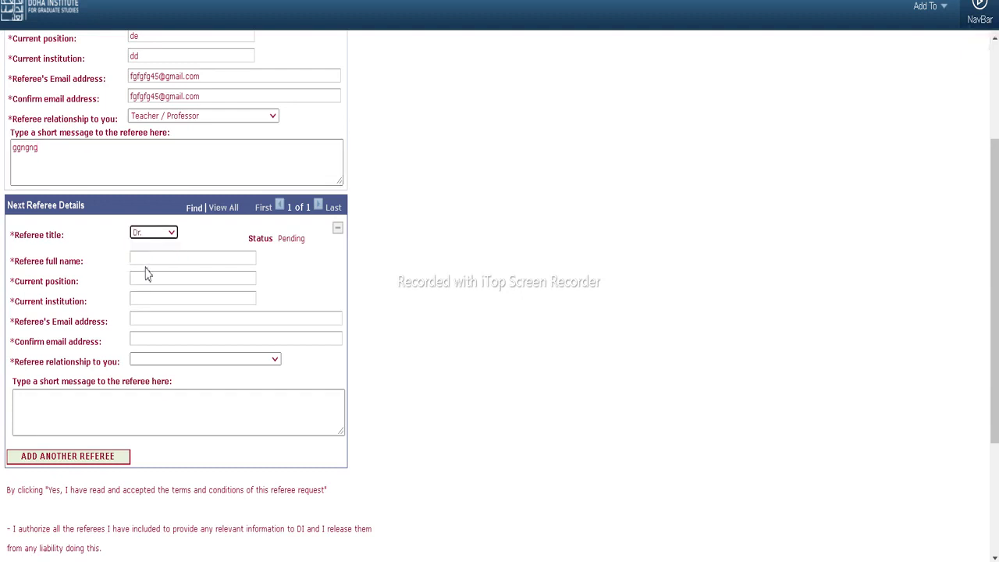
{"action": "left_click", "coordinate": [146, 260]}
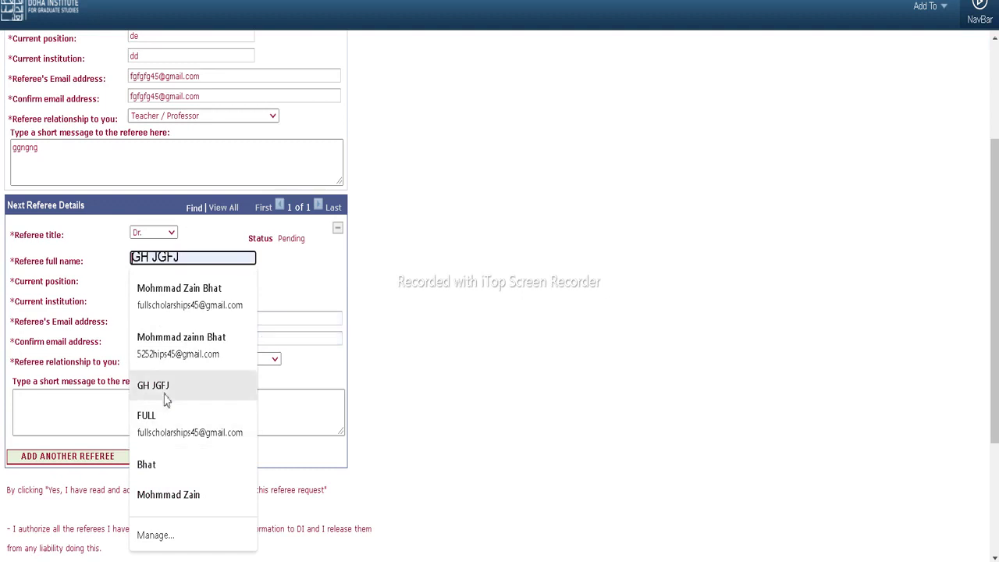
{"action": "left_click", "coordinate": [168, 435]}
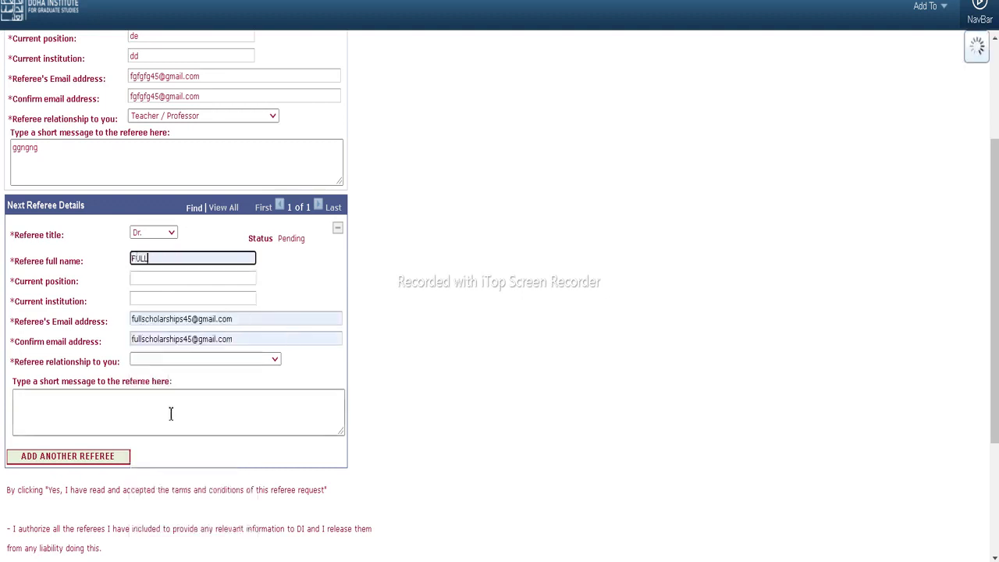
Correct both referee e-mails to match and set relationship to Academic Dean / Academic Admin
{"action": "left_click", "coordinate": [178, 319]}
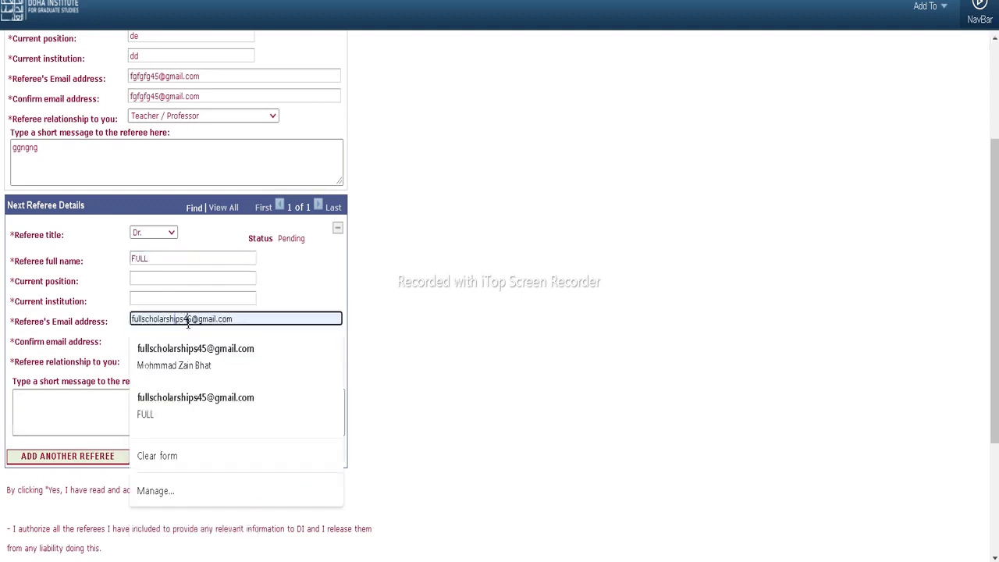
{"action": "key", "text": "BackSpace"}
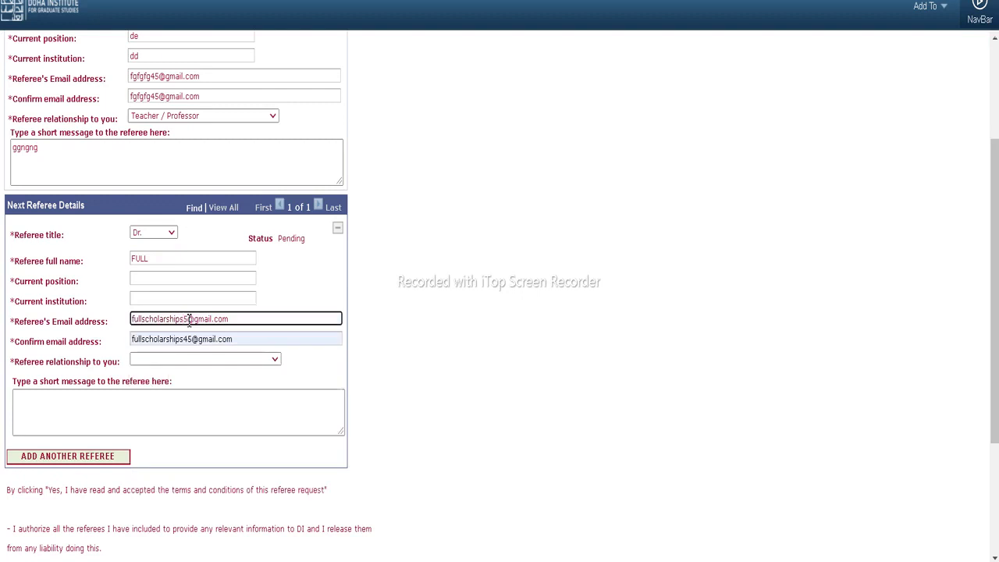
{"action": "type", "text": "44"}
{"action": "left_click", "coordinate": [188, 341]}
{"action": "left_click", "coordinate": [189, 340]}
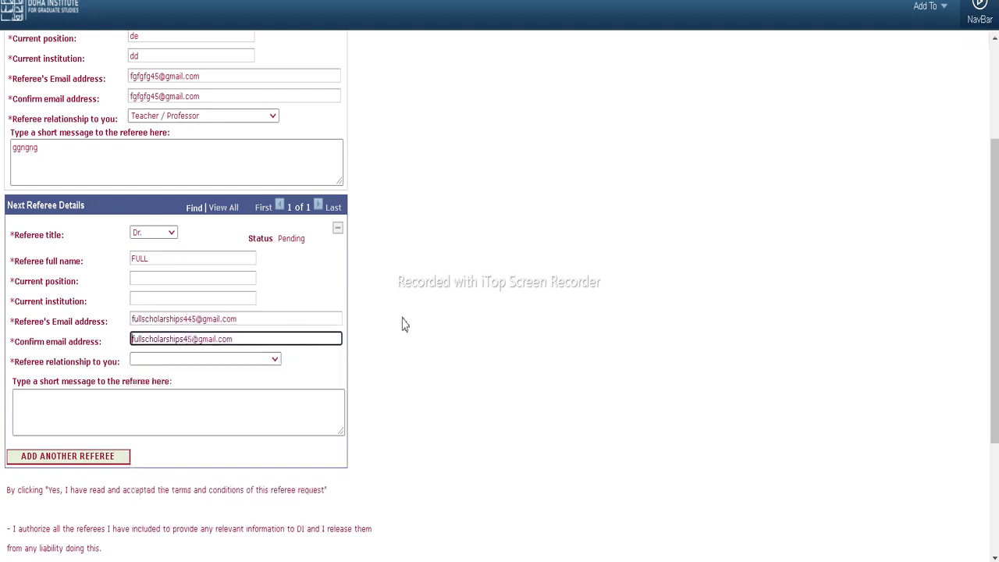
{"action": "type", "text": "4"}
{"action": "left_click", "coordinate": [204, 362]}
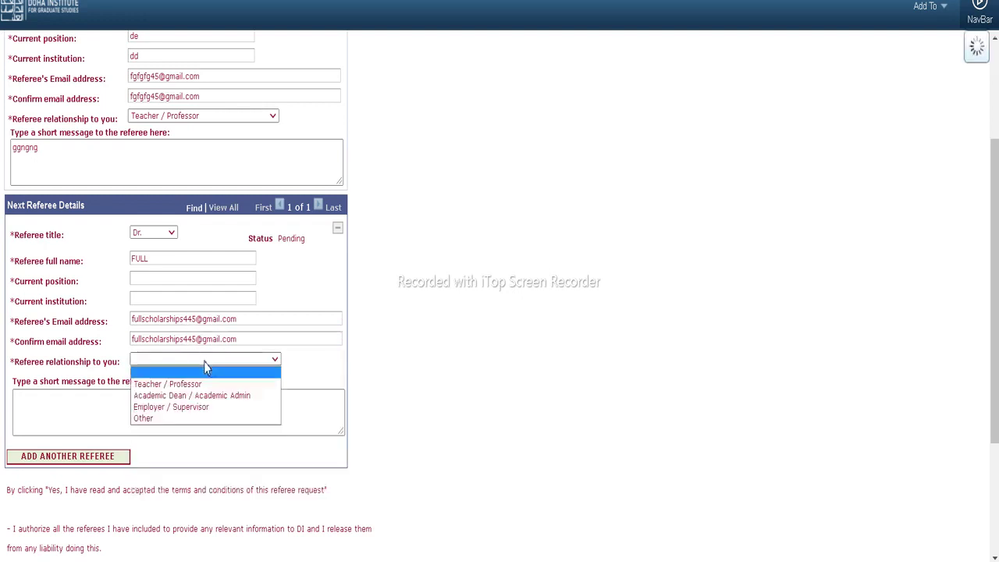
{"action": "left_click", "coordinate": [180, 396]}
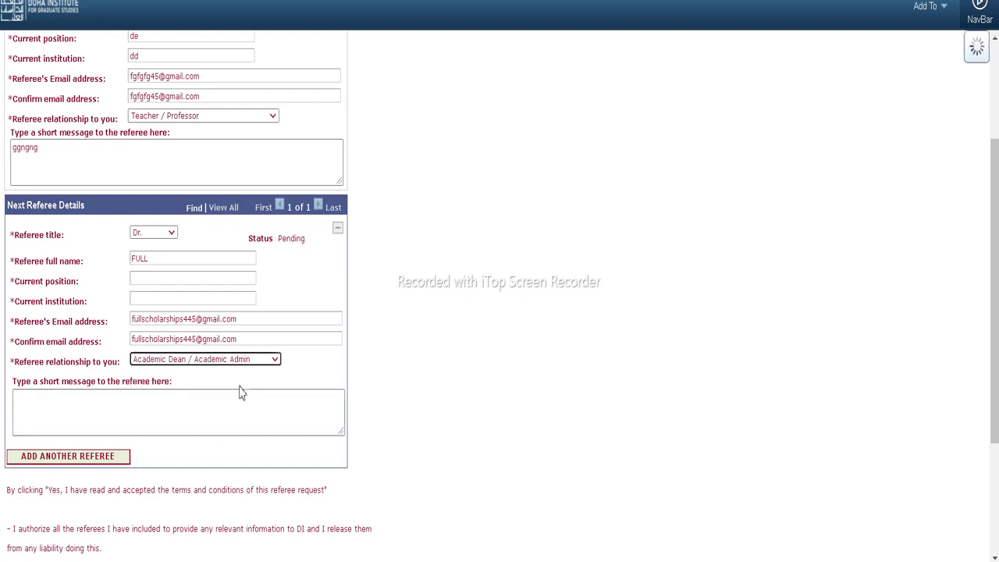
{"action": "left_click", "coordinate": [210, 400]}
Enter the message 'ddhrh' to the second referee, accept the disclaimer, and continue
{"action": "type", "text": "ddhrh"}
{"action": "scroll", "coordinate": [218, 413], "scroll_direction": "down", "scroll_amount": 2}
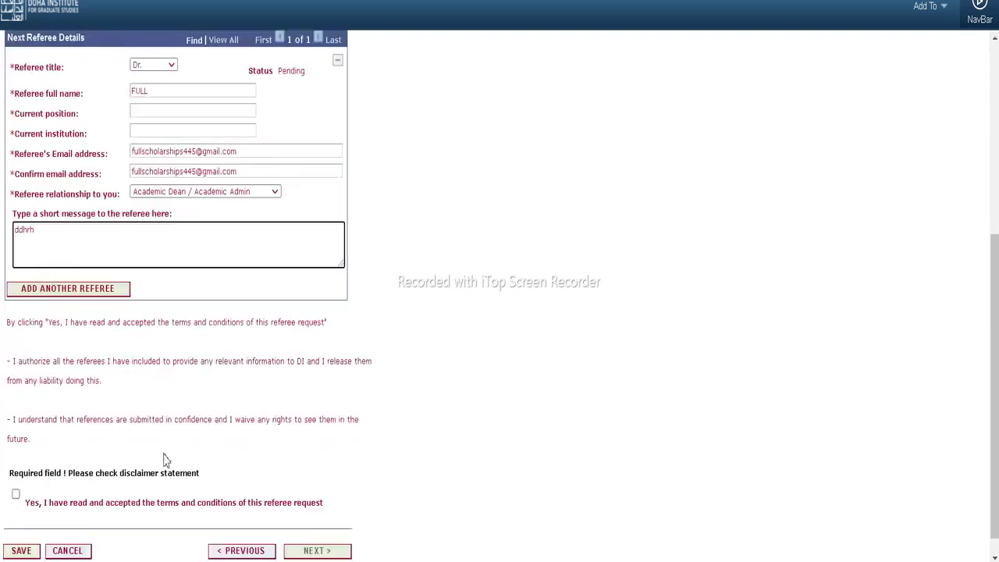
{"action": "left_click", "coordinate": [17, 497]}
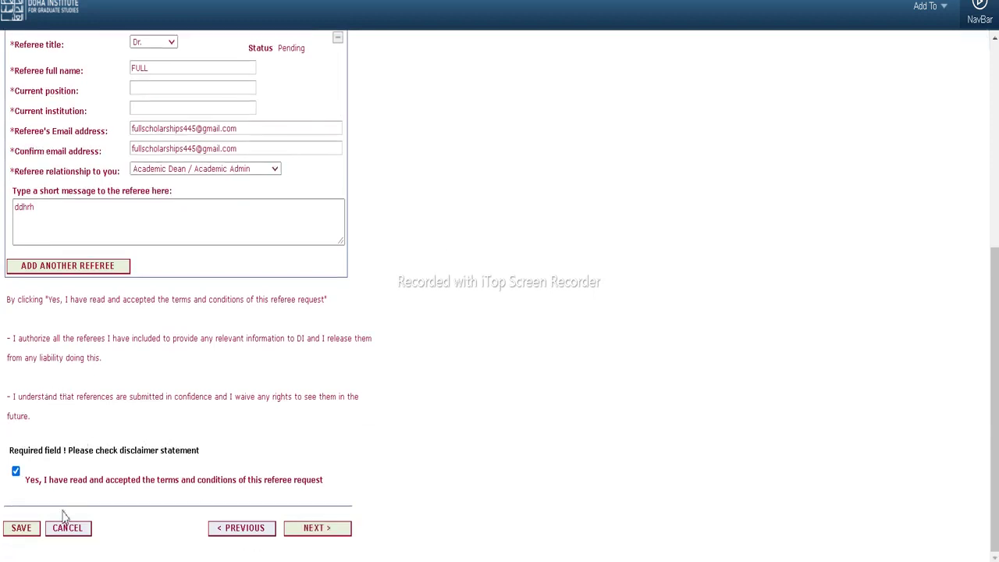
{"action": "left_click", "coordinate": [313, 529]}
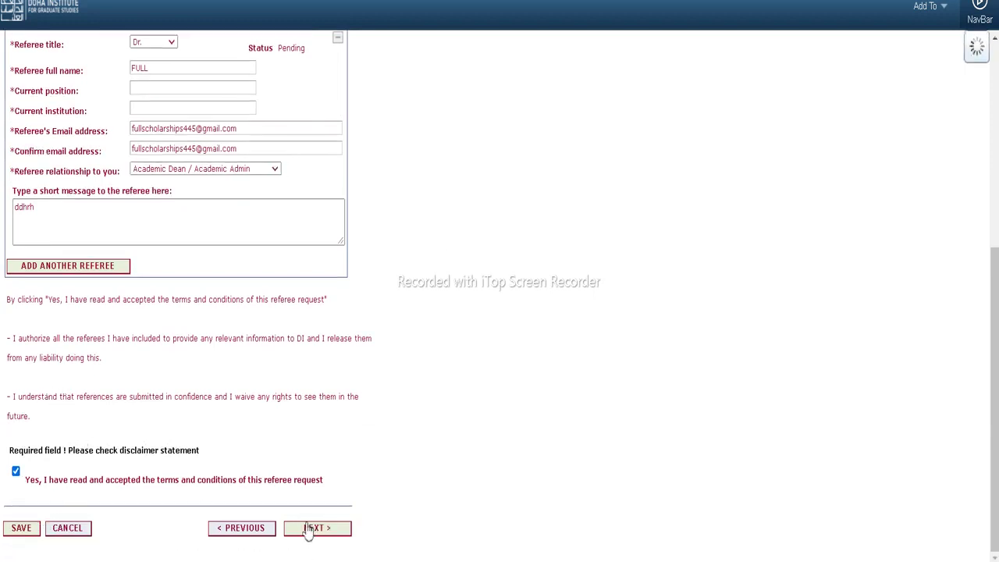
Fill the missing current position 'fgh' and current institution 'fgfh', then continue
{"action": "scroll", "coordinate": [187, 327], "scroll_direction": "up", "scroll_amount": 2}
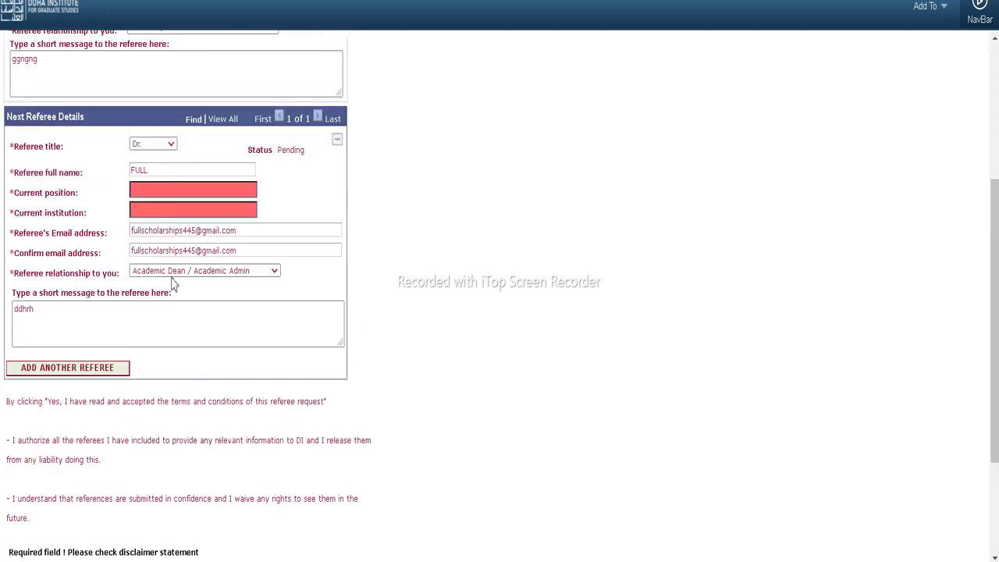
{"action": "left_click", "coordinate": [158, 190]}
{"action": "type", "text": "fgh"}
{"action": "left_click", "coordinate": [164, 211]}
{"action": "type", "text": "fgfh"}
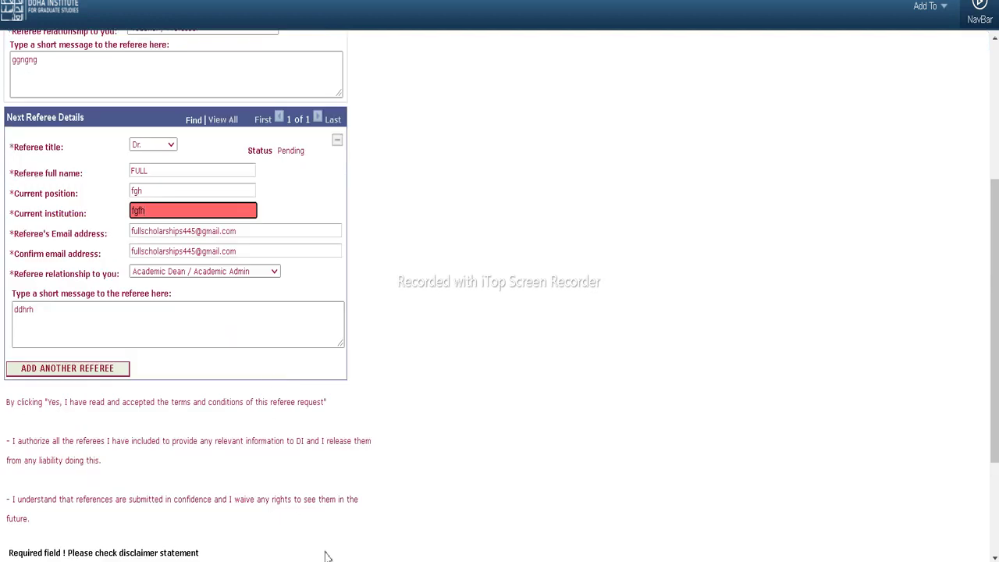
{"action": "scroll", "coordinate": [237, 386], "scroll_direction": "down", "scroll_amount": 2}
{"action": "left_click", "coordinate": [316, 529]}
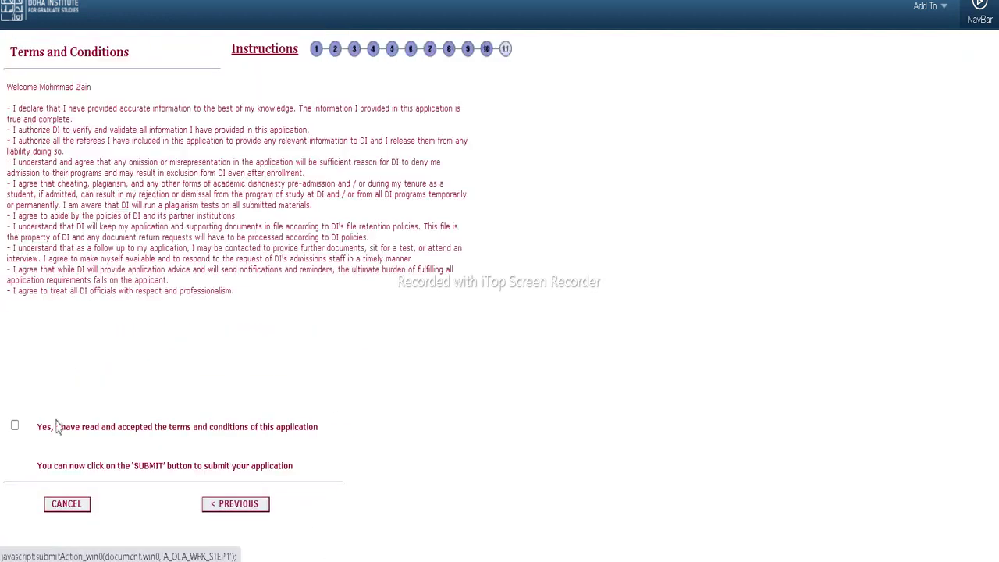
Accept the terms and conditions and submit the Journalism application
{"action": "left_click", "coordinate": [16, 427]}
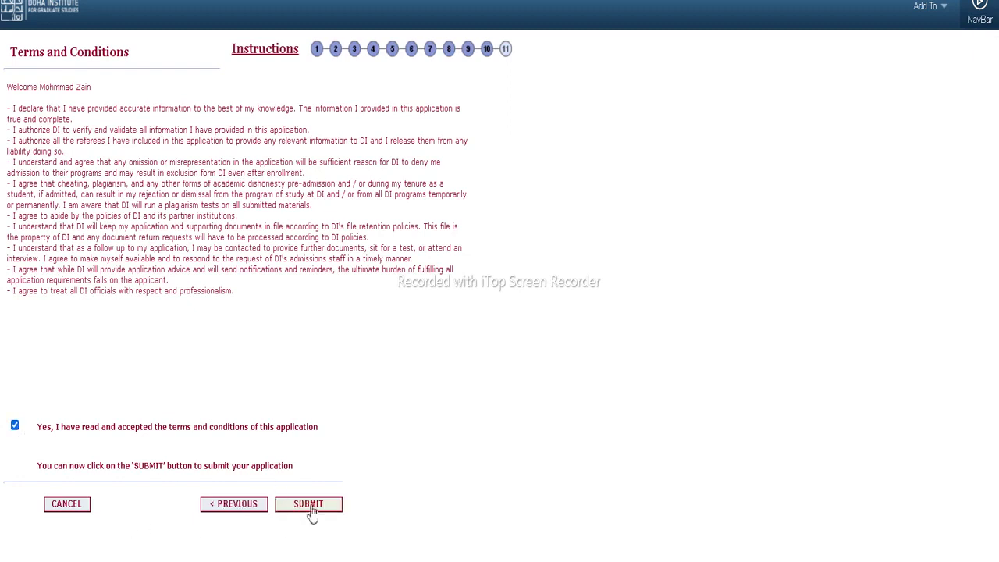
{"action": "left_click", "coordinate": [313, 512]}
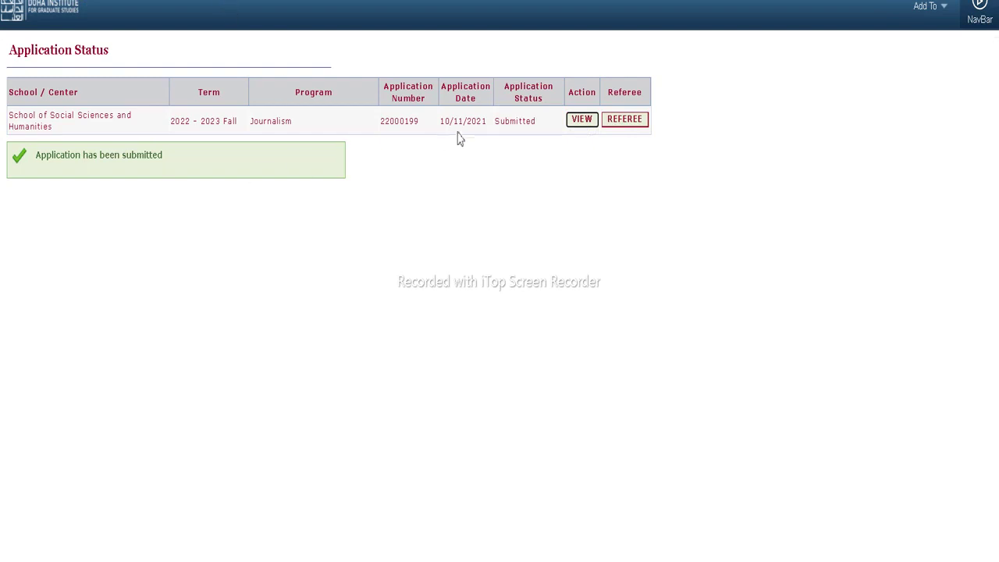
Reopen the submitted Journalism application and review its Institution General Questions answers
{"action": "left_click", "coordinate": [586, 124]}
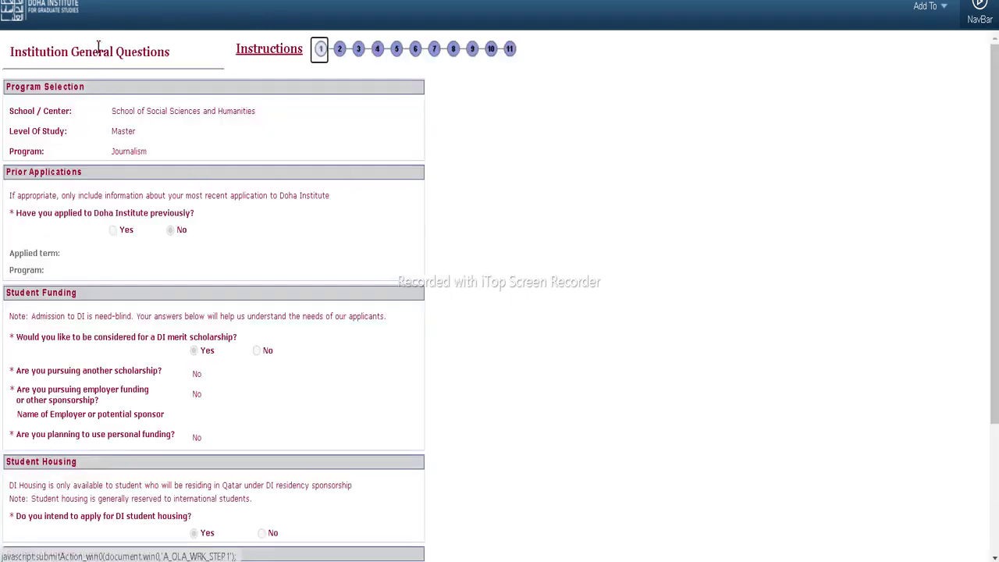
{"action": "left_click", "coordinate": [88, 6]}
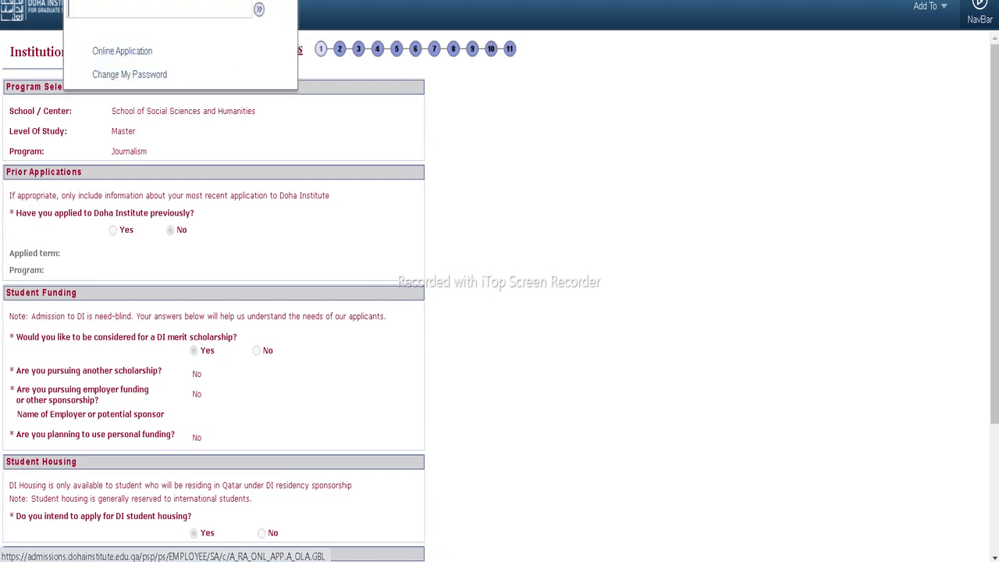
{"action": "left_click", "coordinate": [122, 53]}
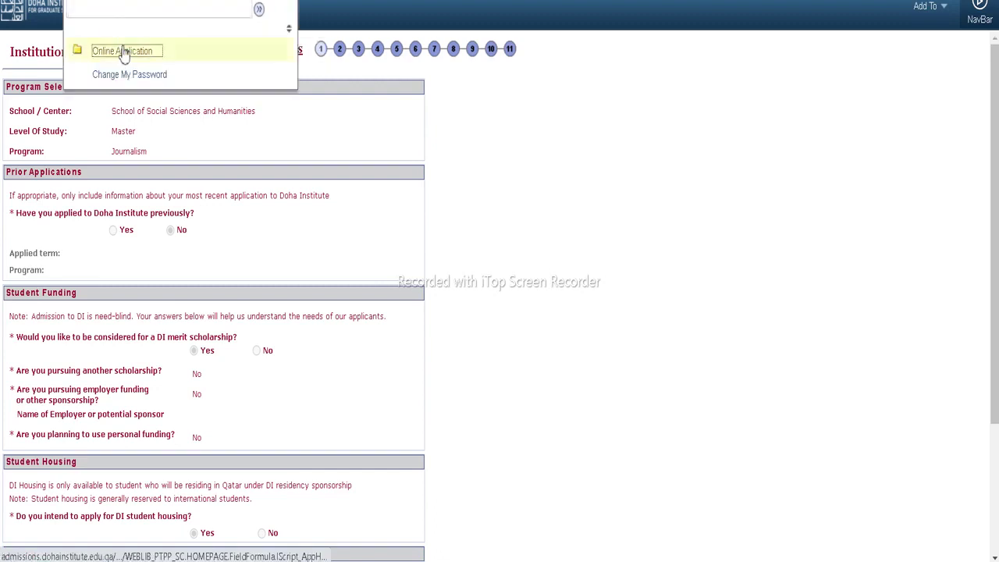
{"action": "mouse_move", "coordinate": [126, 50]}
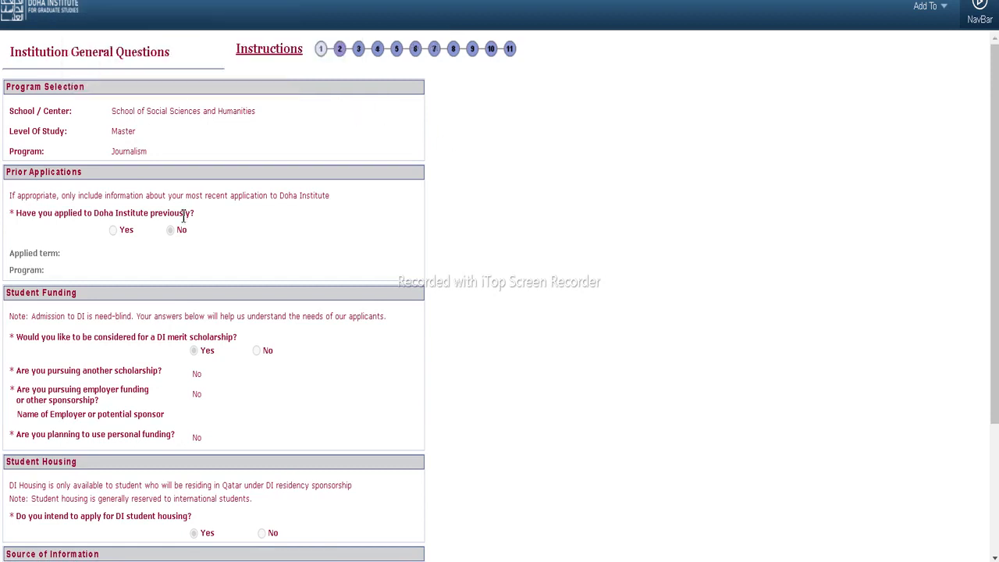
{"action": "scroll", "coordinate": [170, 245], "scroll_direction": "down", "scroll_amount": 1}
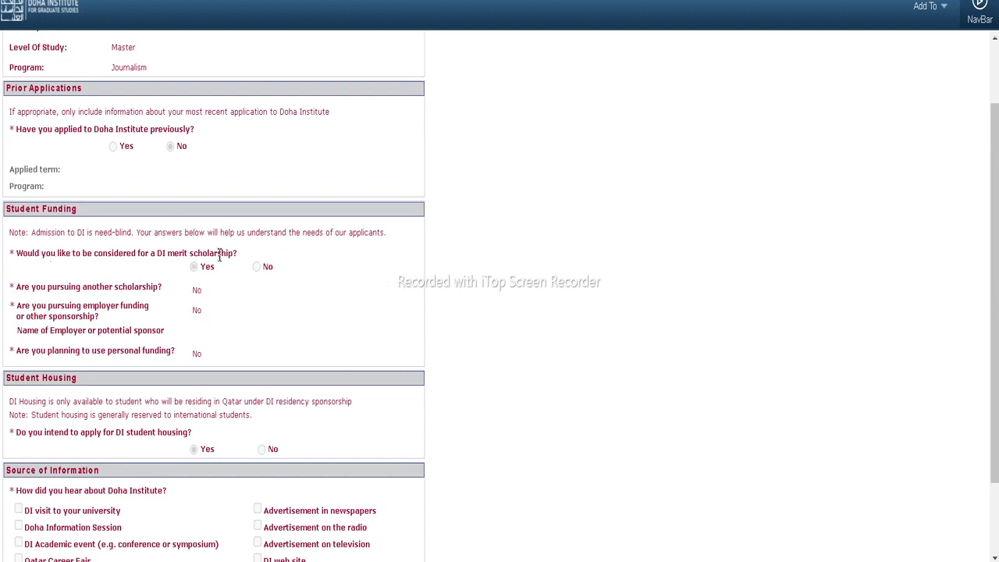
{"action": "scroll", "coordinate": [191, 316], "scroll_direction": "down", "scroll_amount": 1}
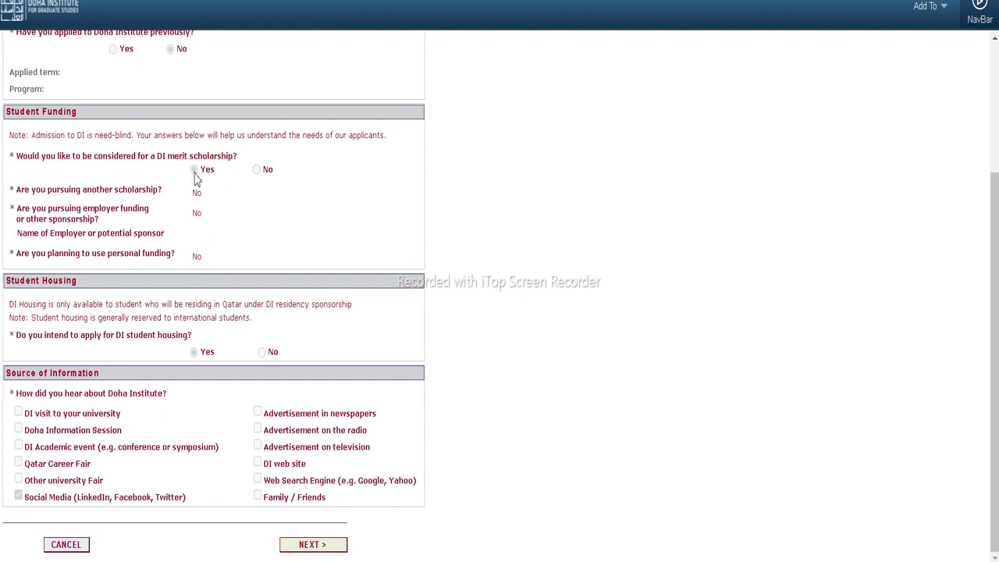
{"action": "scroll", "coordinate": [195, 177], "scroll_direction": "up", "scroll_amount": 2}
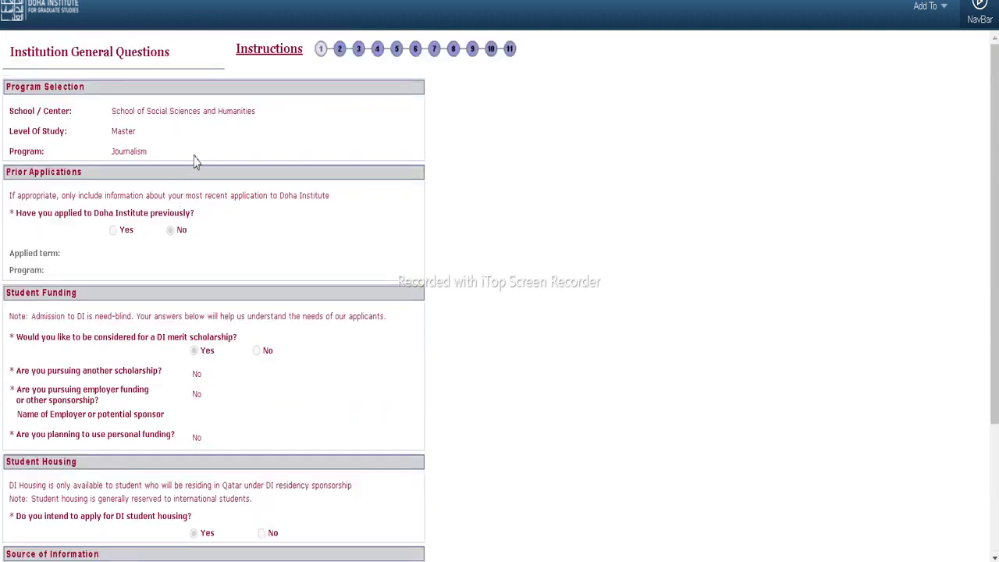